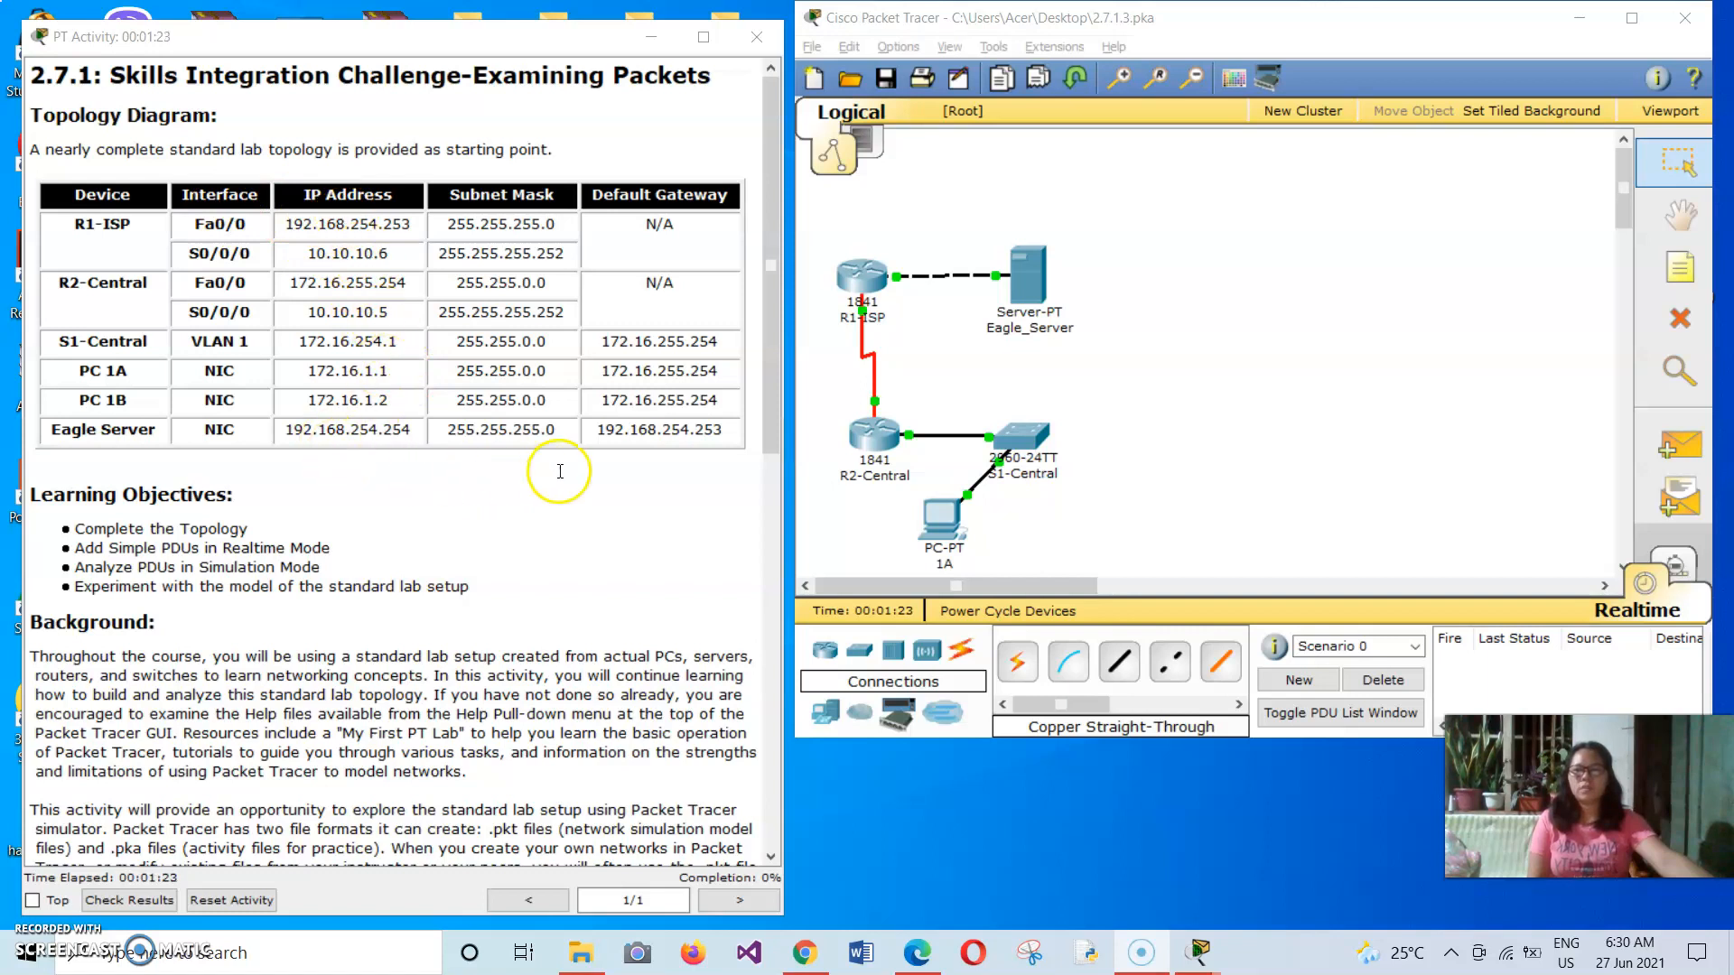
# Read the activity instructions through Task 1 and add a generic PC to the workspace beside PC 1A.
pyautogui.moveTo(767, 244); pyautogui.dragTo(771, 400)
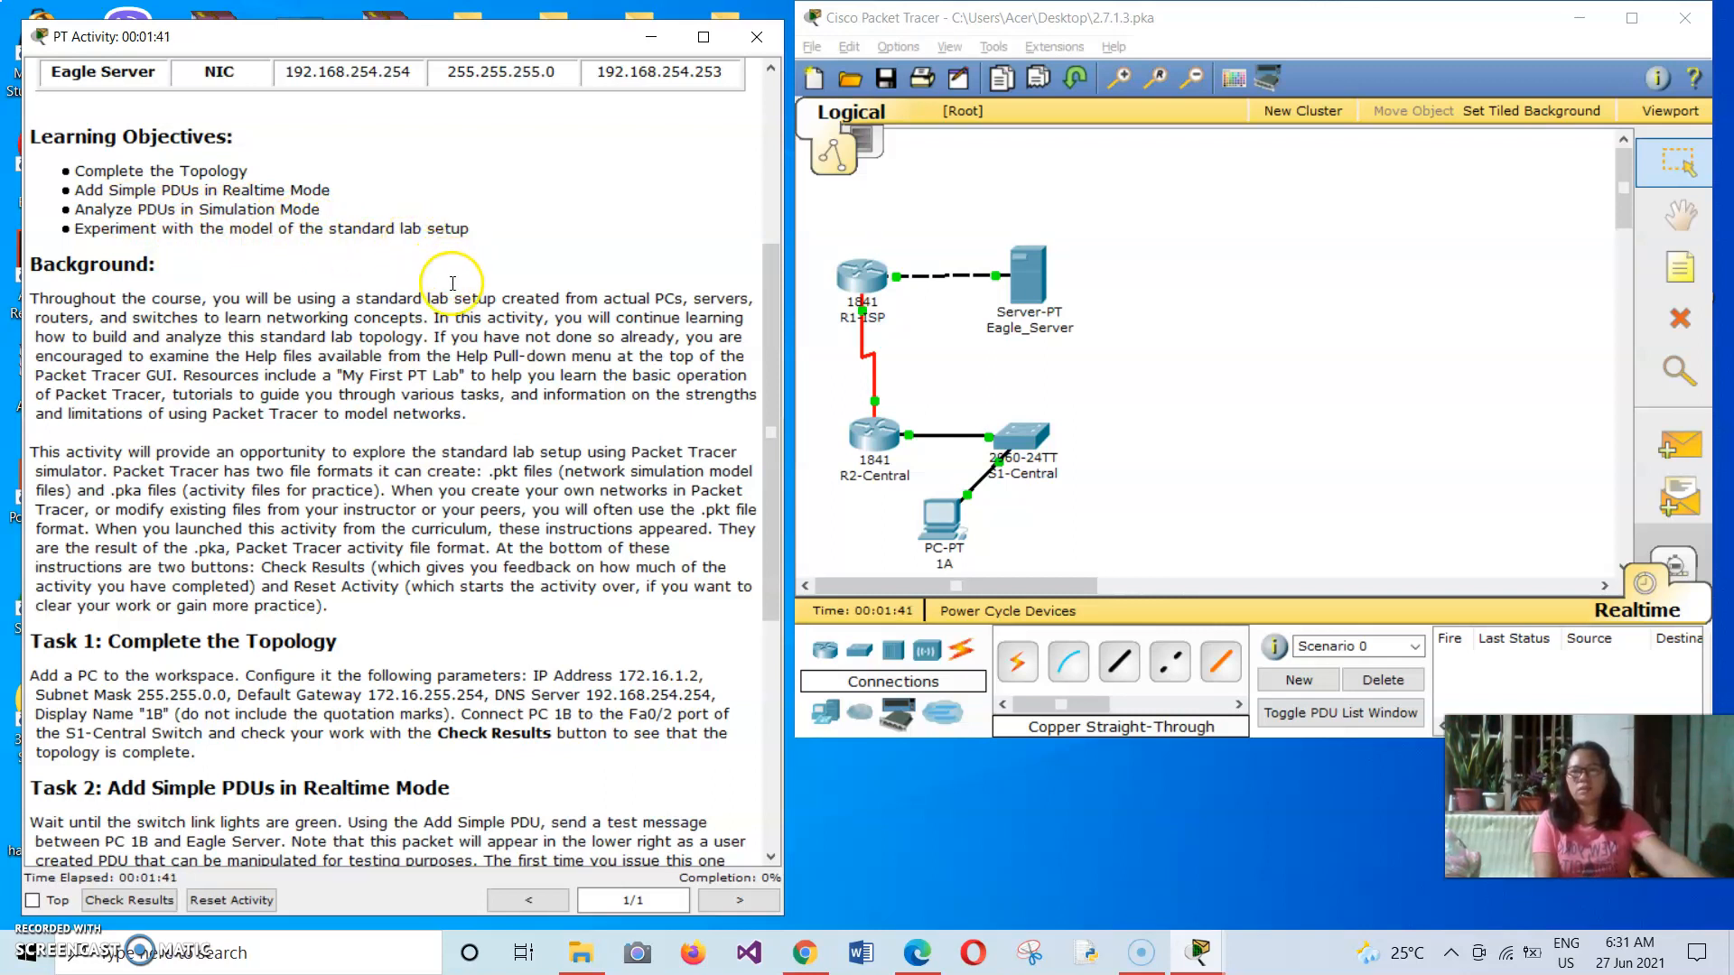
pyautogui.moveTo(771, 284); pyautogui.dragTo(793, 411)
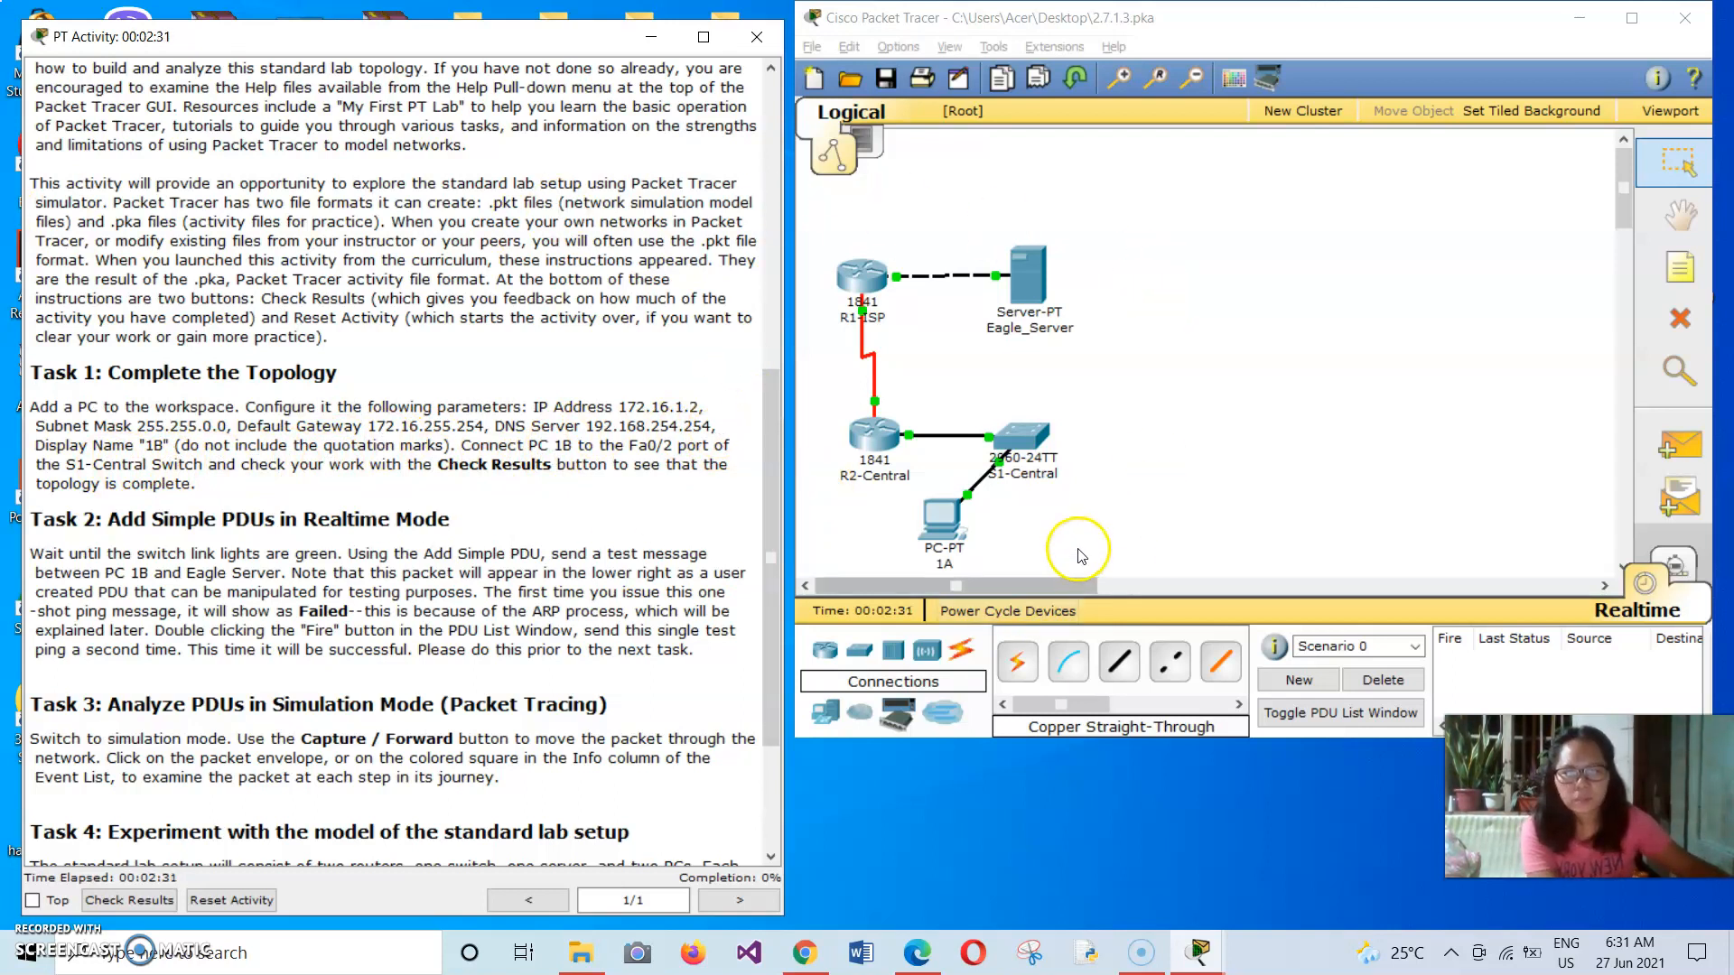
pyautogui.click(833, 713)
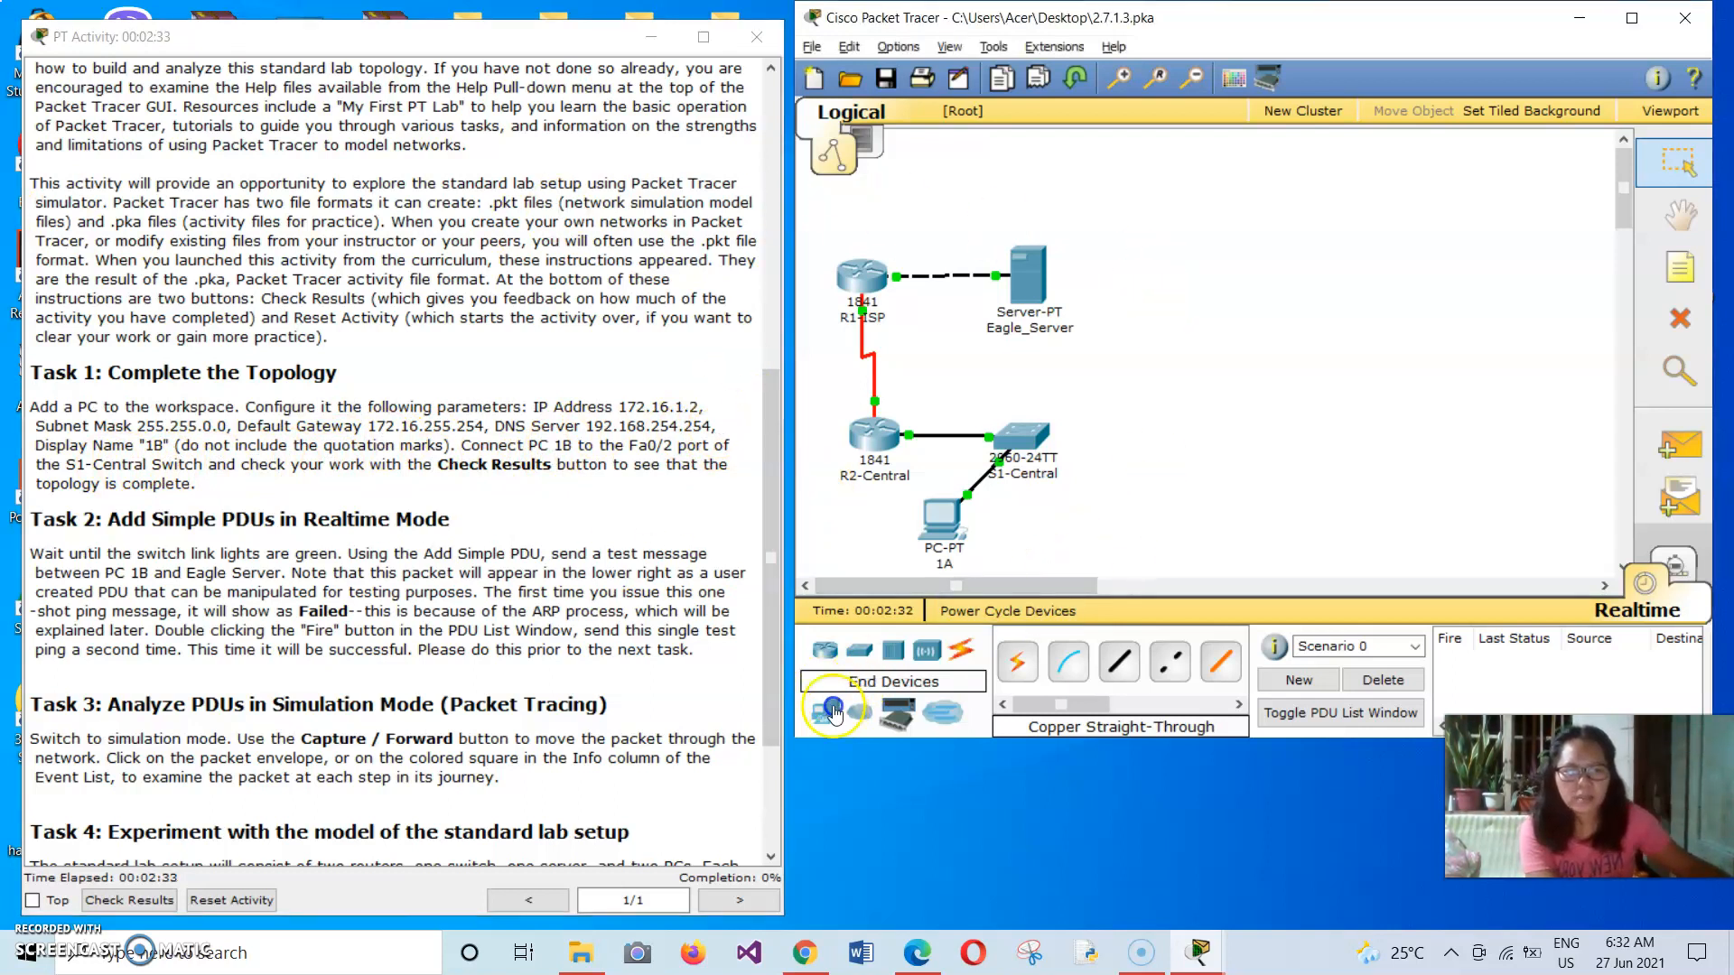
pyautogui.click(1018, 657)
pyautogui.click(1142, 511)
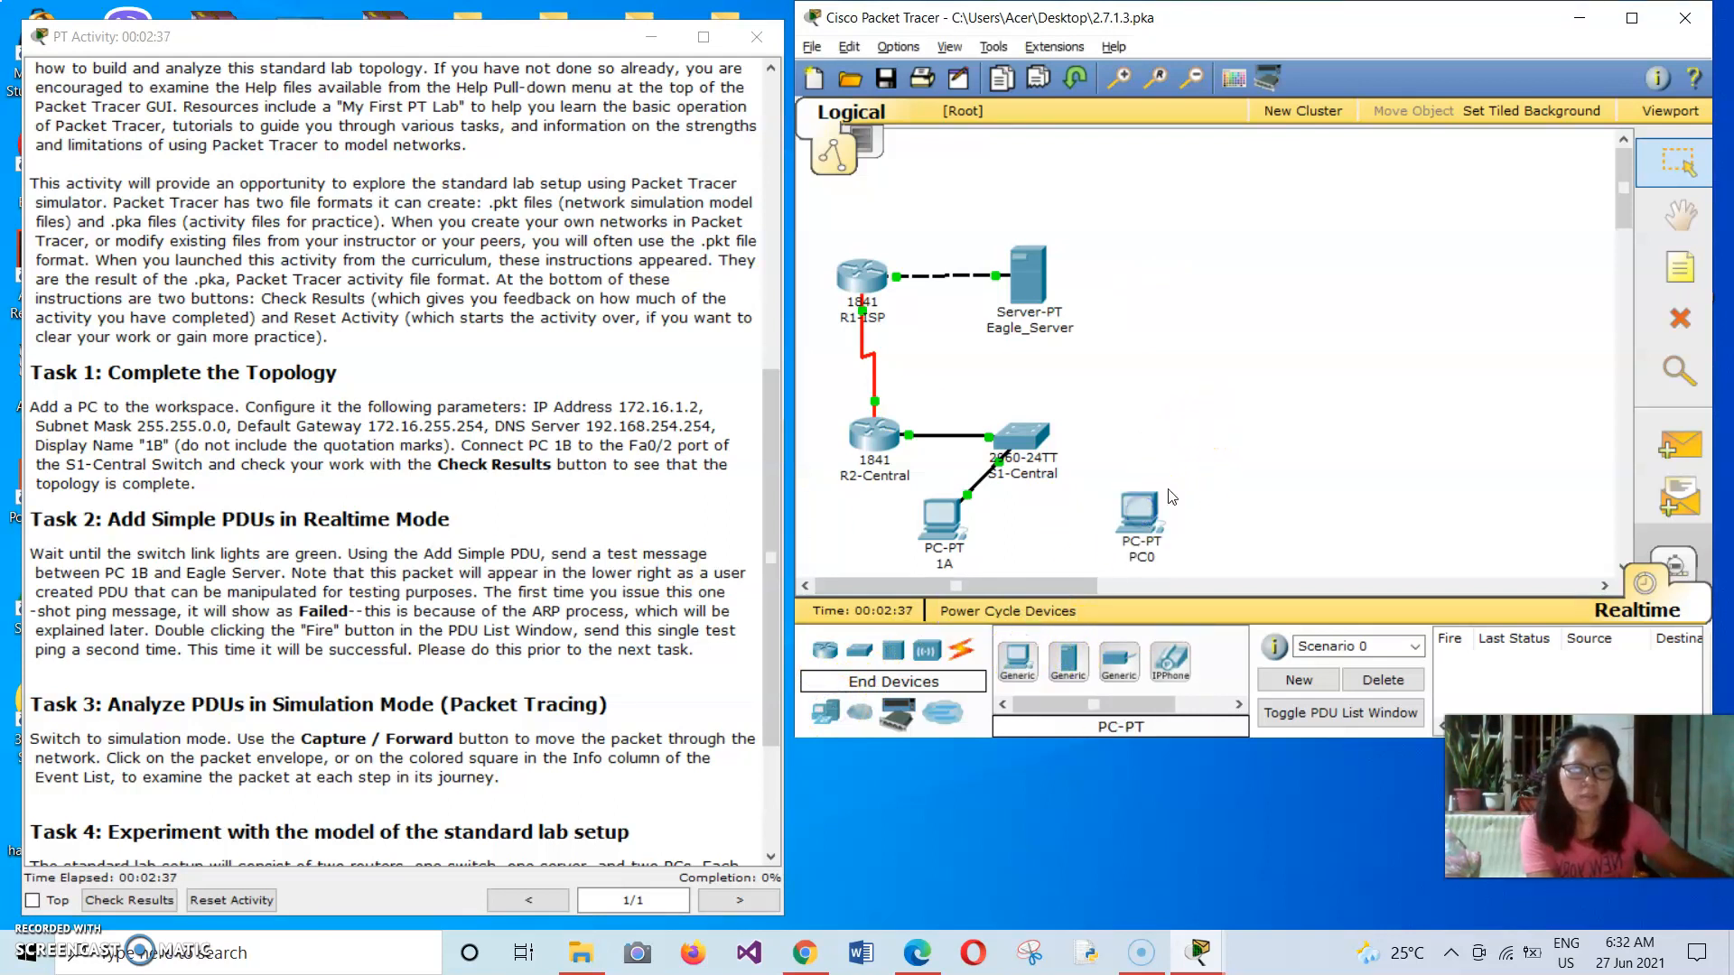
# Rearrange the topology by spreading out Eagle_Server, both routers, the S1-Central switch and the two PCs toward the middle of the workspace.
pyautogui.moveTo(1028, 271); pyautogui.dragTo(1226, 210)
pyautogui.click(904, 330)
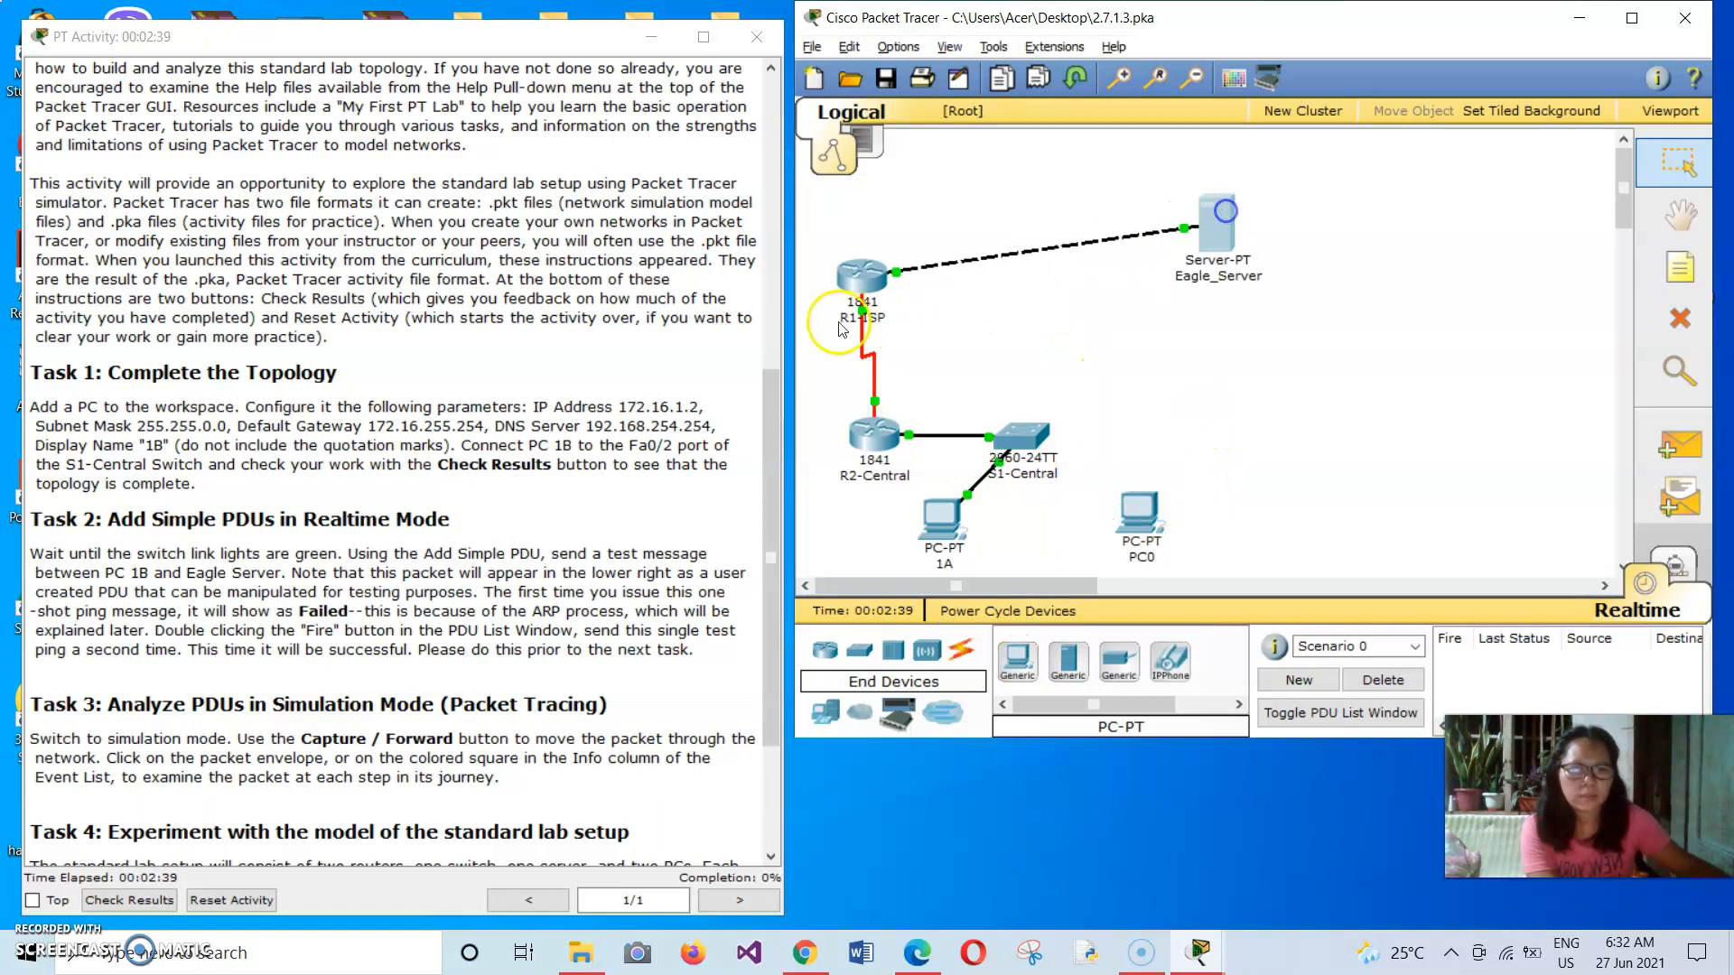
pyautogui.moveTo(862, 273); pyautogui.dragTo(1008, 268)
pyautogui.moveTo(874, 430); pyautogui.dragTo(1225, 377)
pyautogui.moveTo(1216, 213); pyautogui.dragTo(1218, 152)
pyautogui.moveTo(991, 285); pyautogui.dragTo(1042, 231)
pyautogui.moveTo(949, 514); pyautogui.dragTo(1333, 525)
pyautogui.moveTo(1039, 499); pyautogui.dragTo(1145, 495)
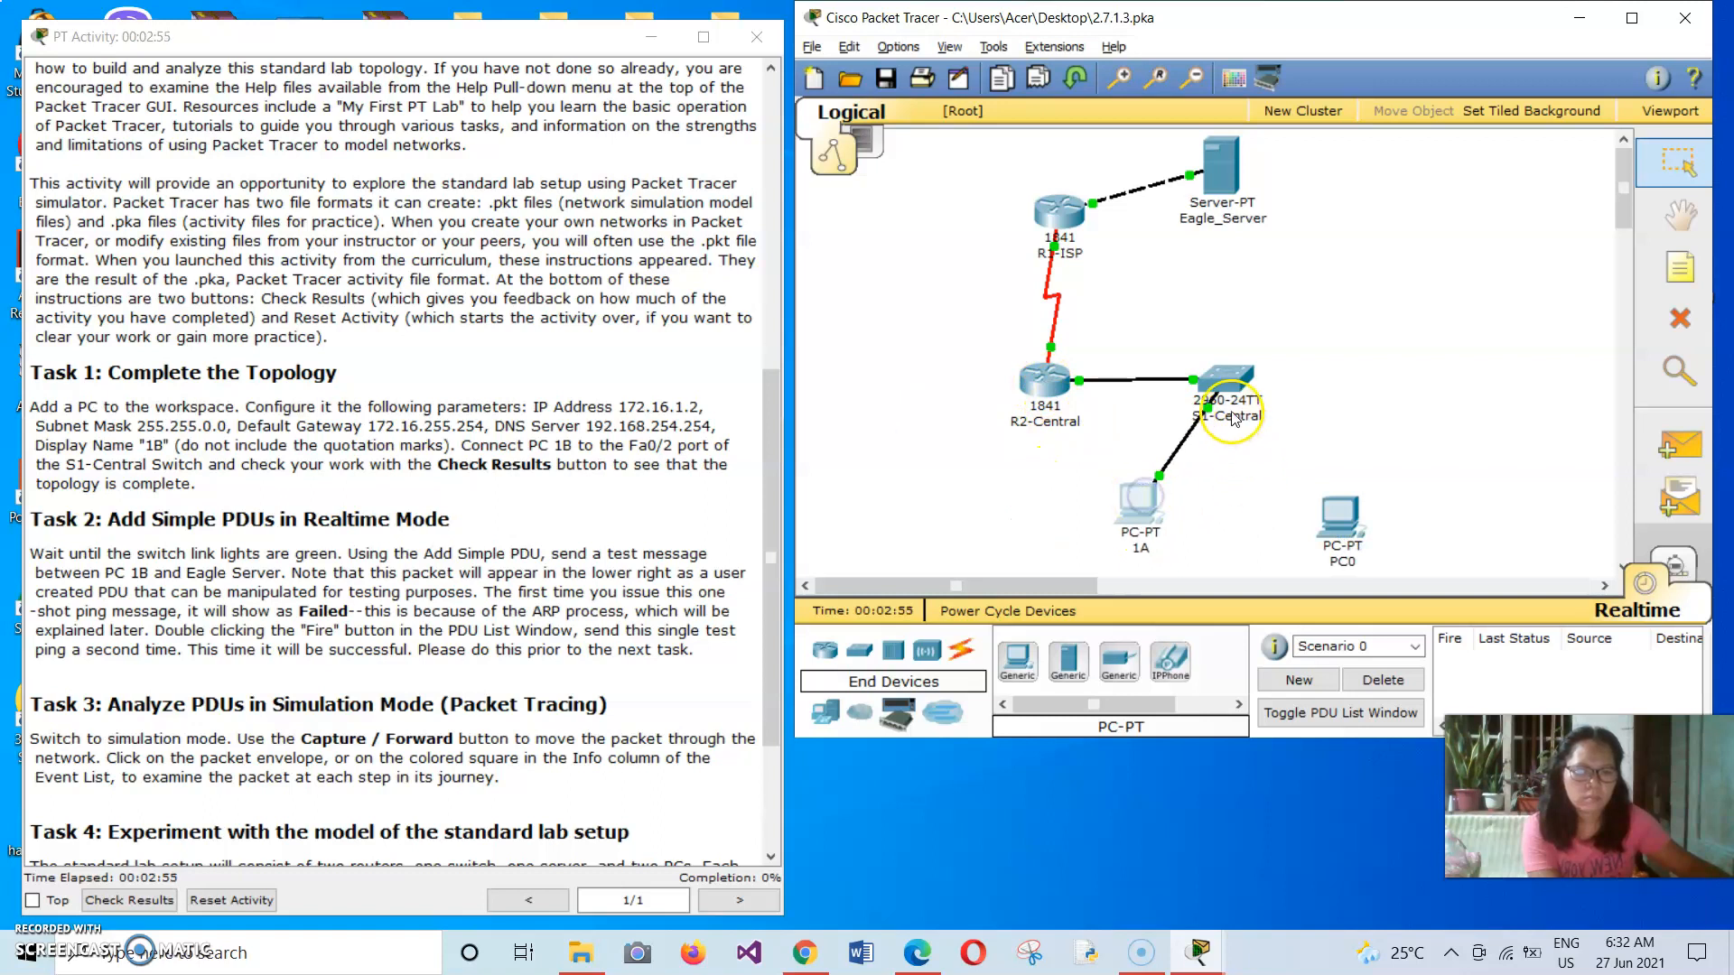
# Connect the Fa0/2 port of S1-Central to the new PC's FastEthernet port with a copper straight-through cable.
pyautogui.click(959, 652)
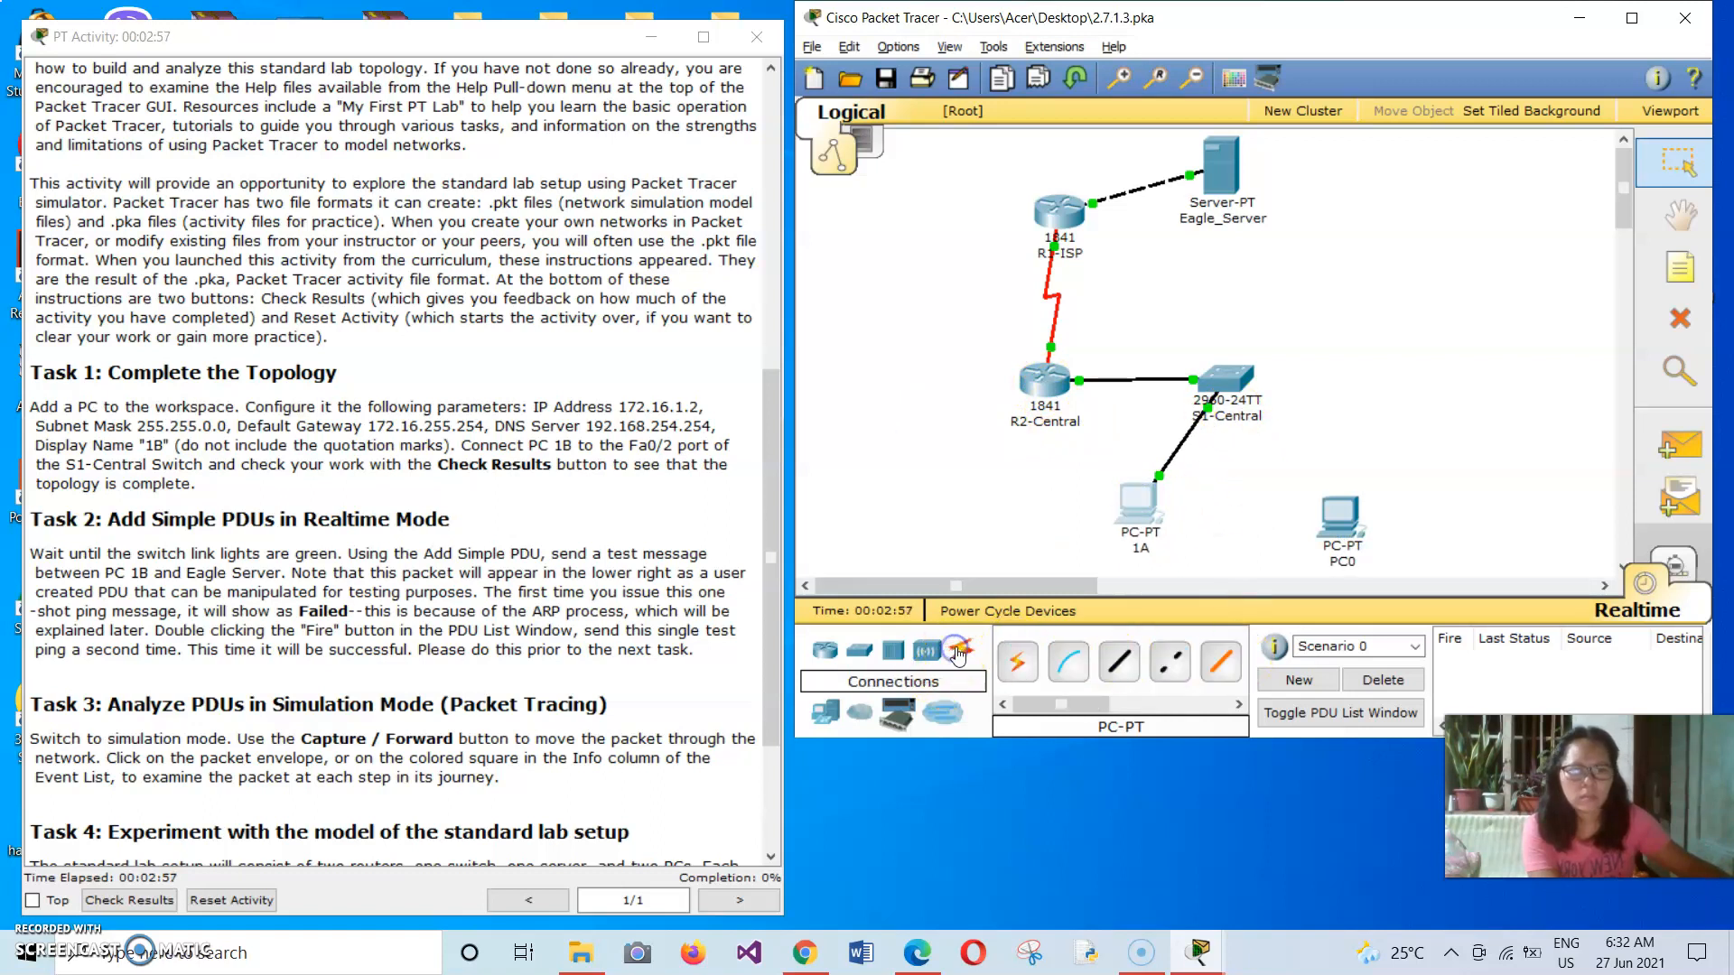
pyautogui.click(1112, 673)
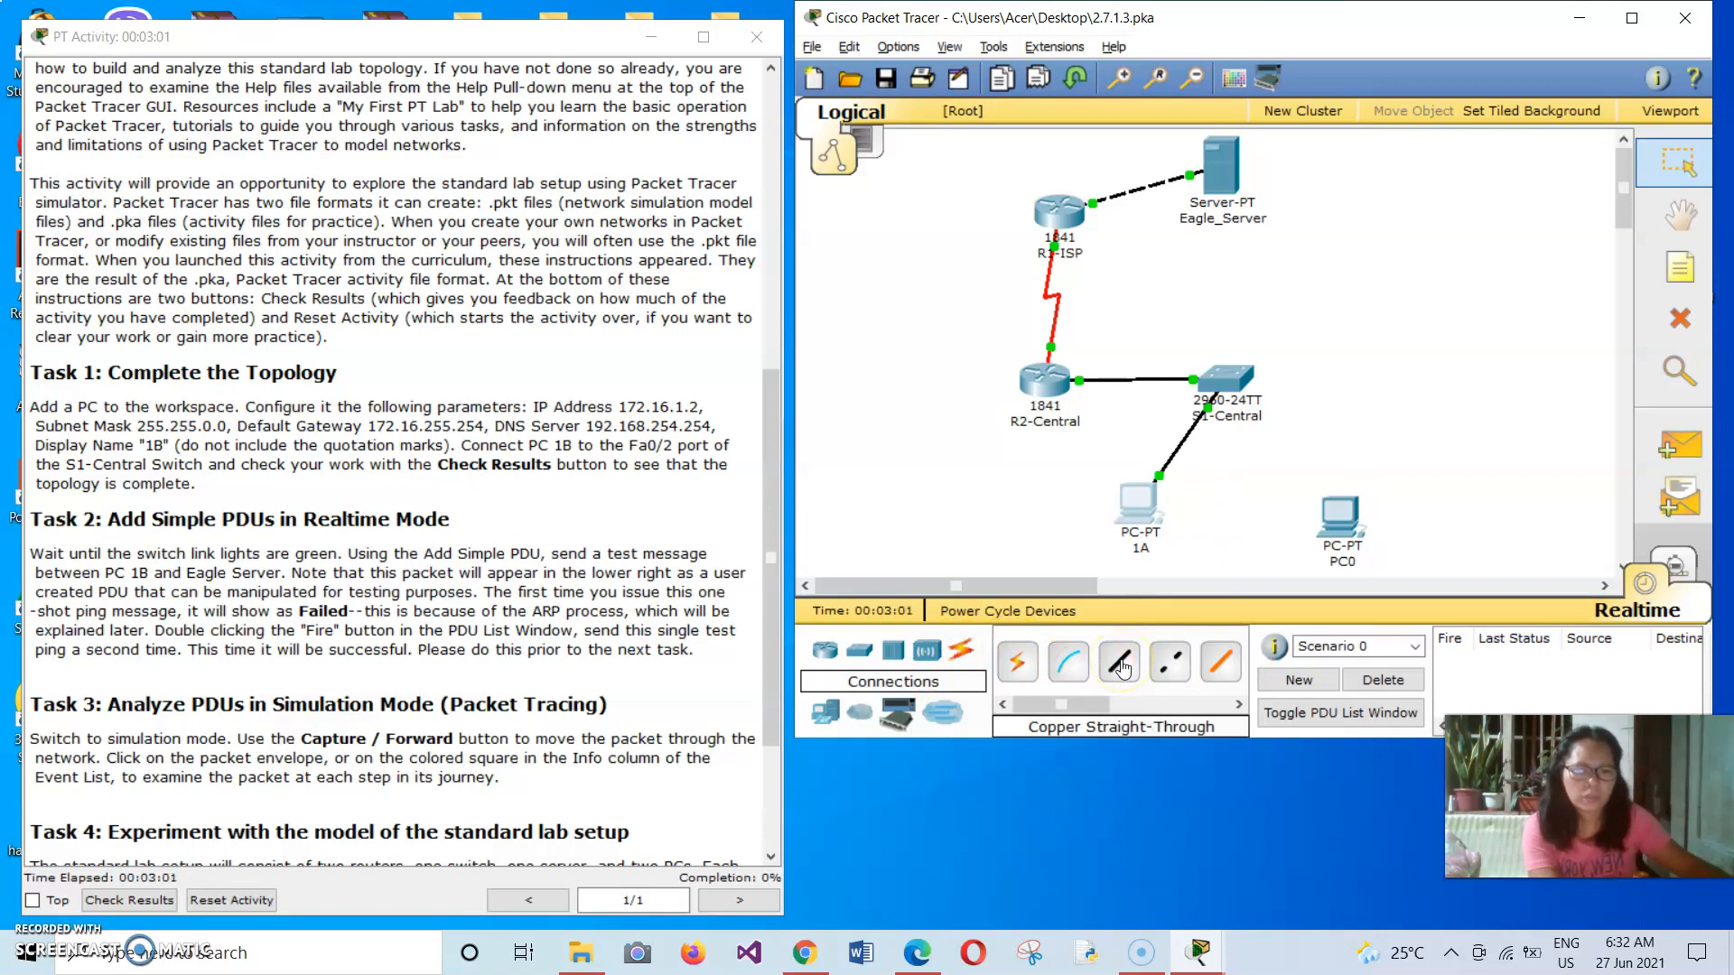
pyautogui.click(1121, 667)
pyautogui.click(1235, 382)
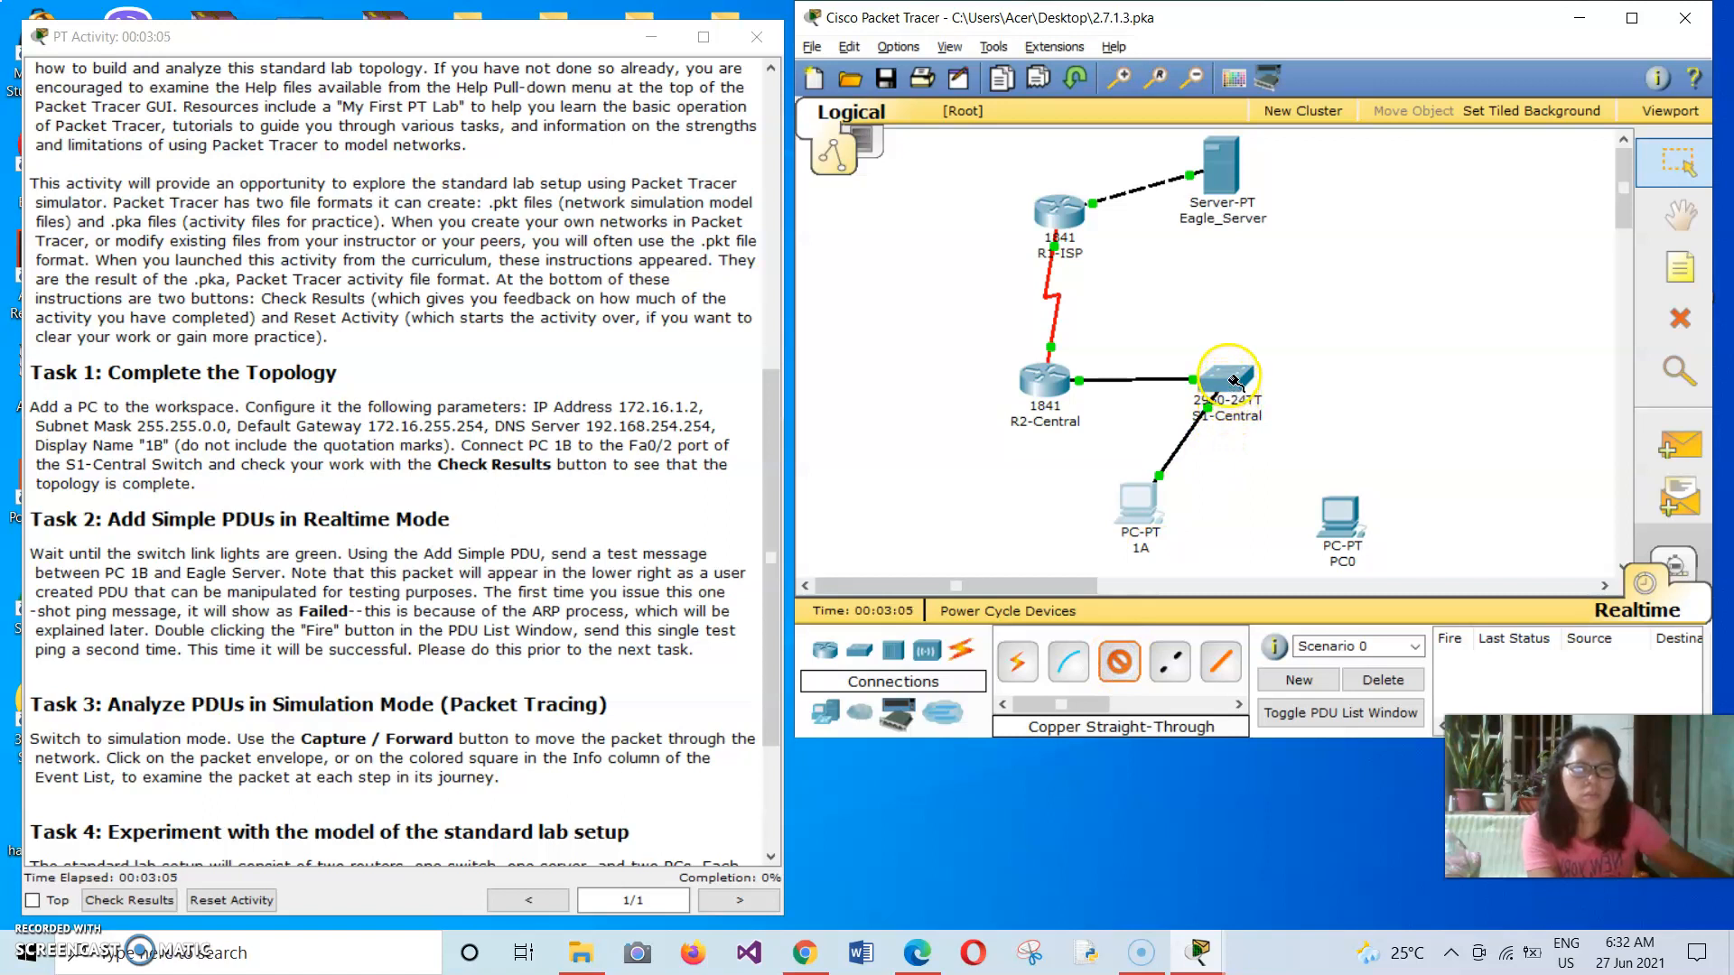
pyautogui.click(1288, 339)
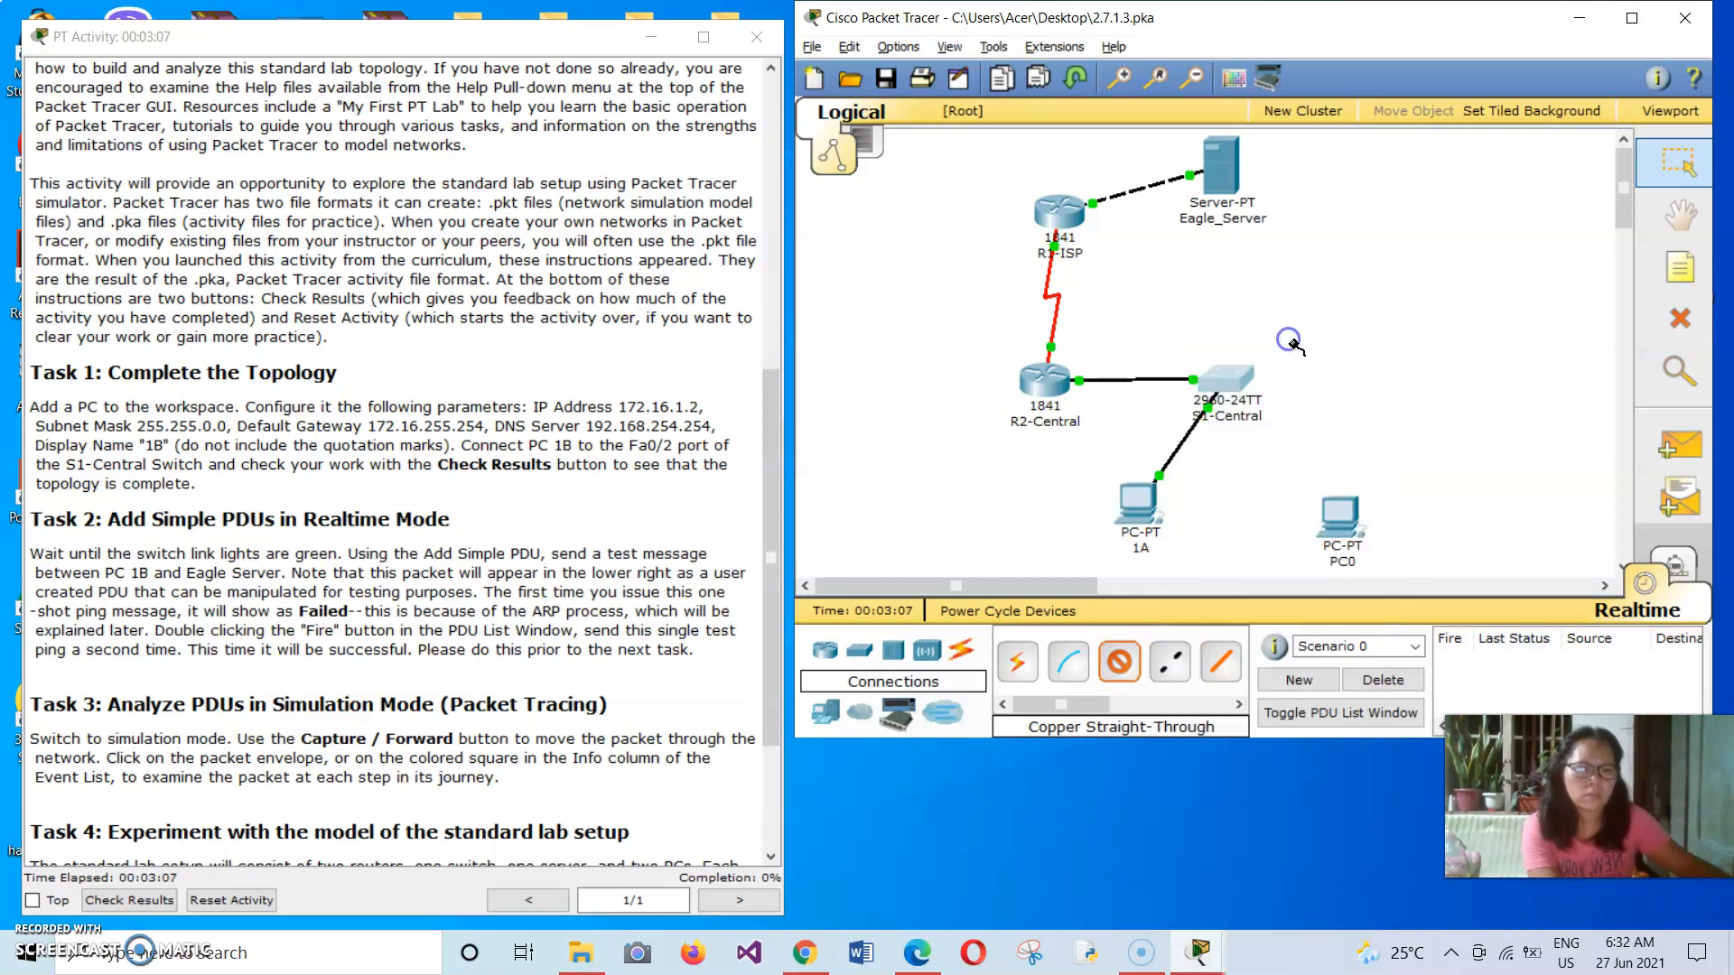
pyautogui.click(1341, 515)
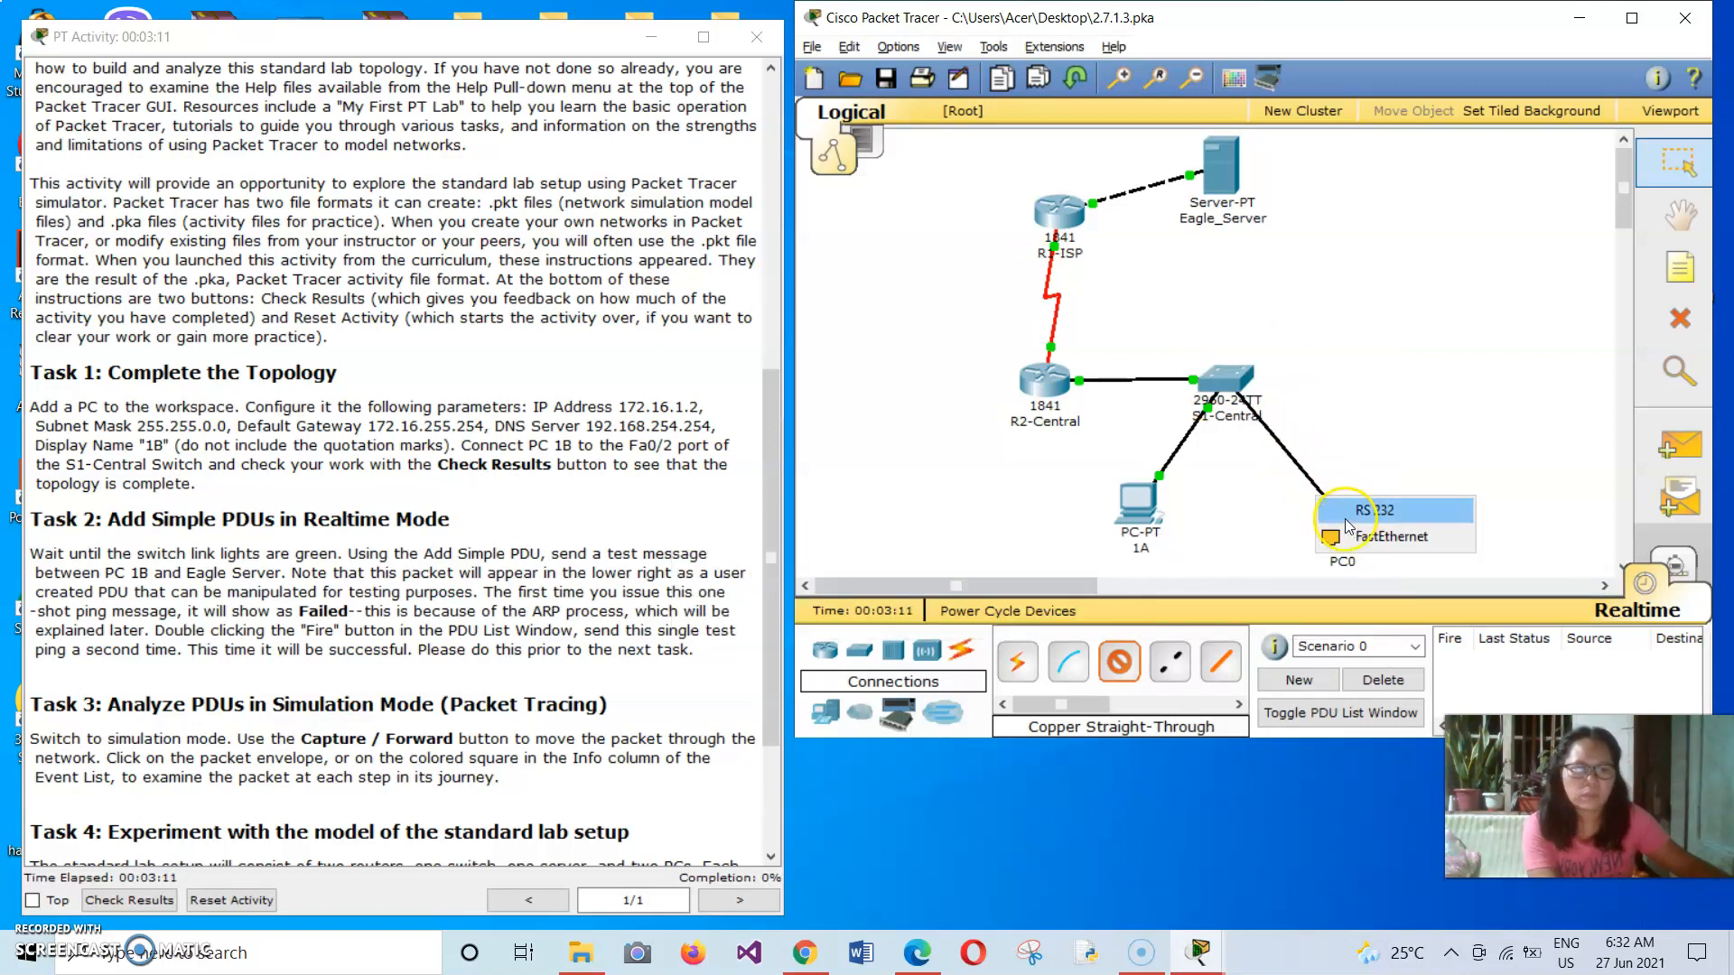
pyautogui.click(1350, 535)
# Rename the new PC's display label as 1B.
pyautogui.click(1341, 576)
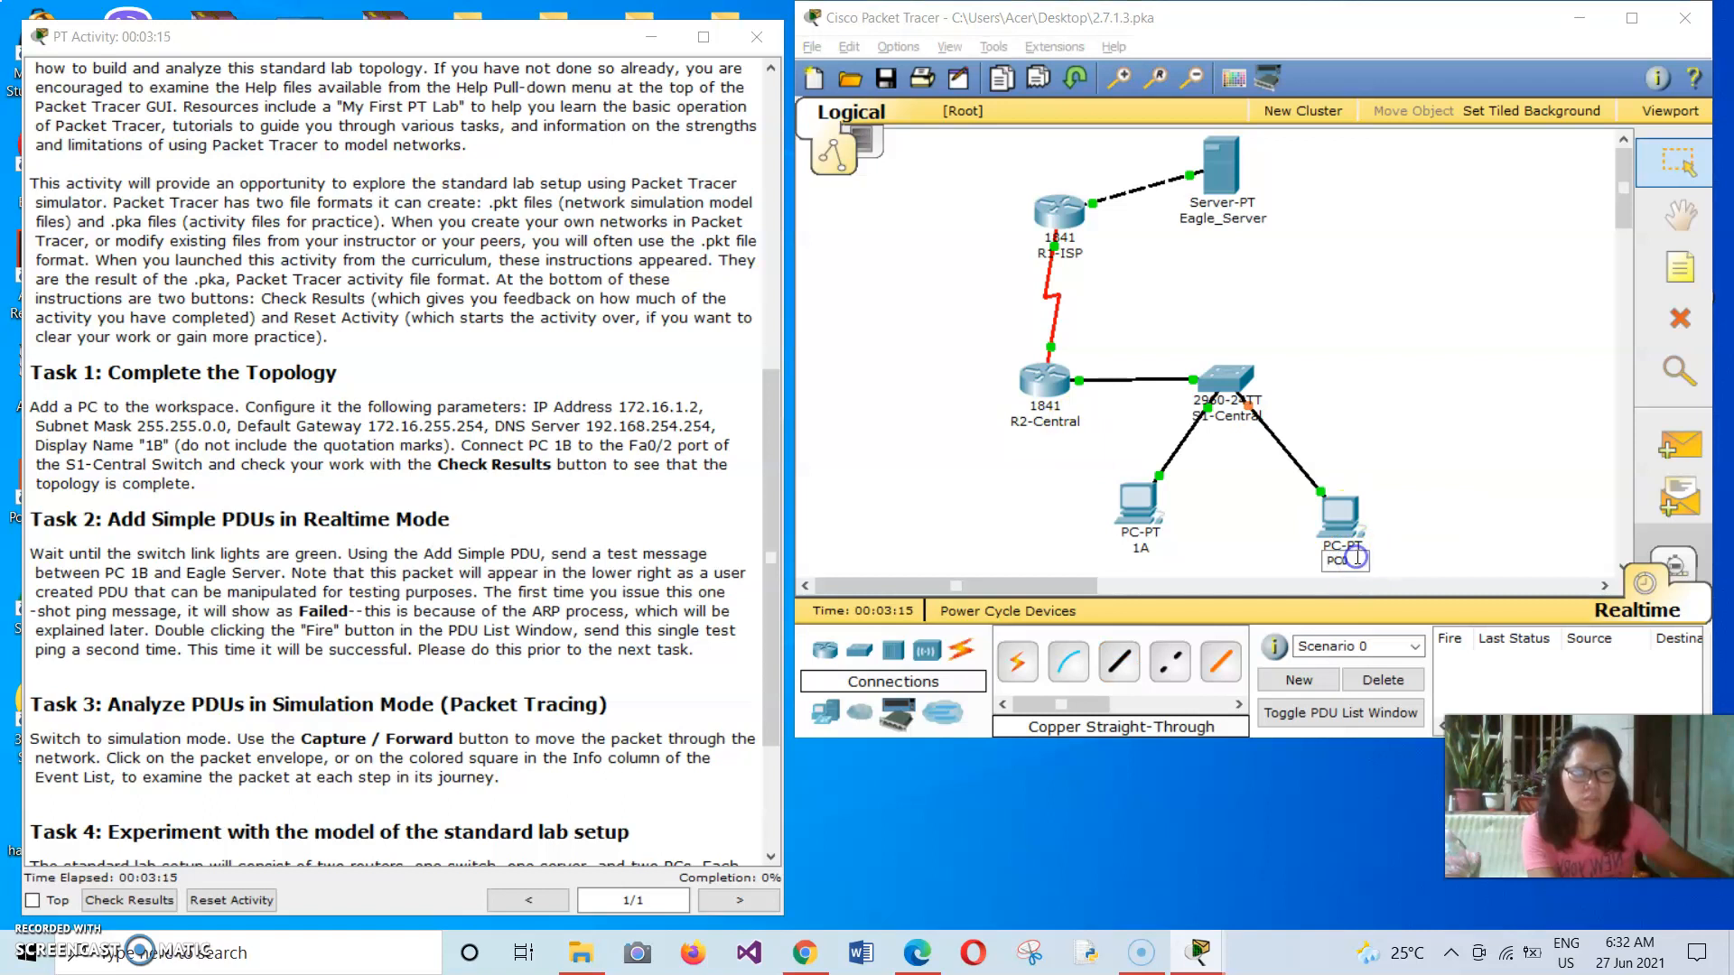
pyautogui.press('BackSpace')
pyautogui.press('BackSpace')
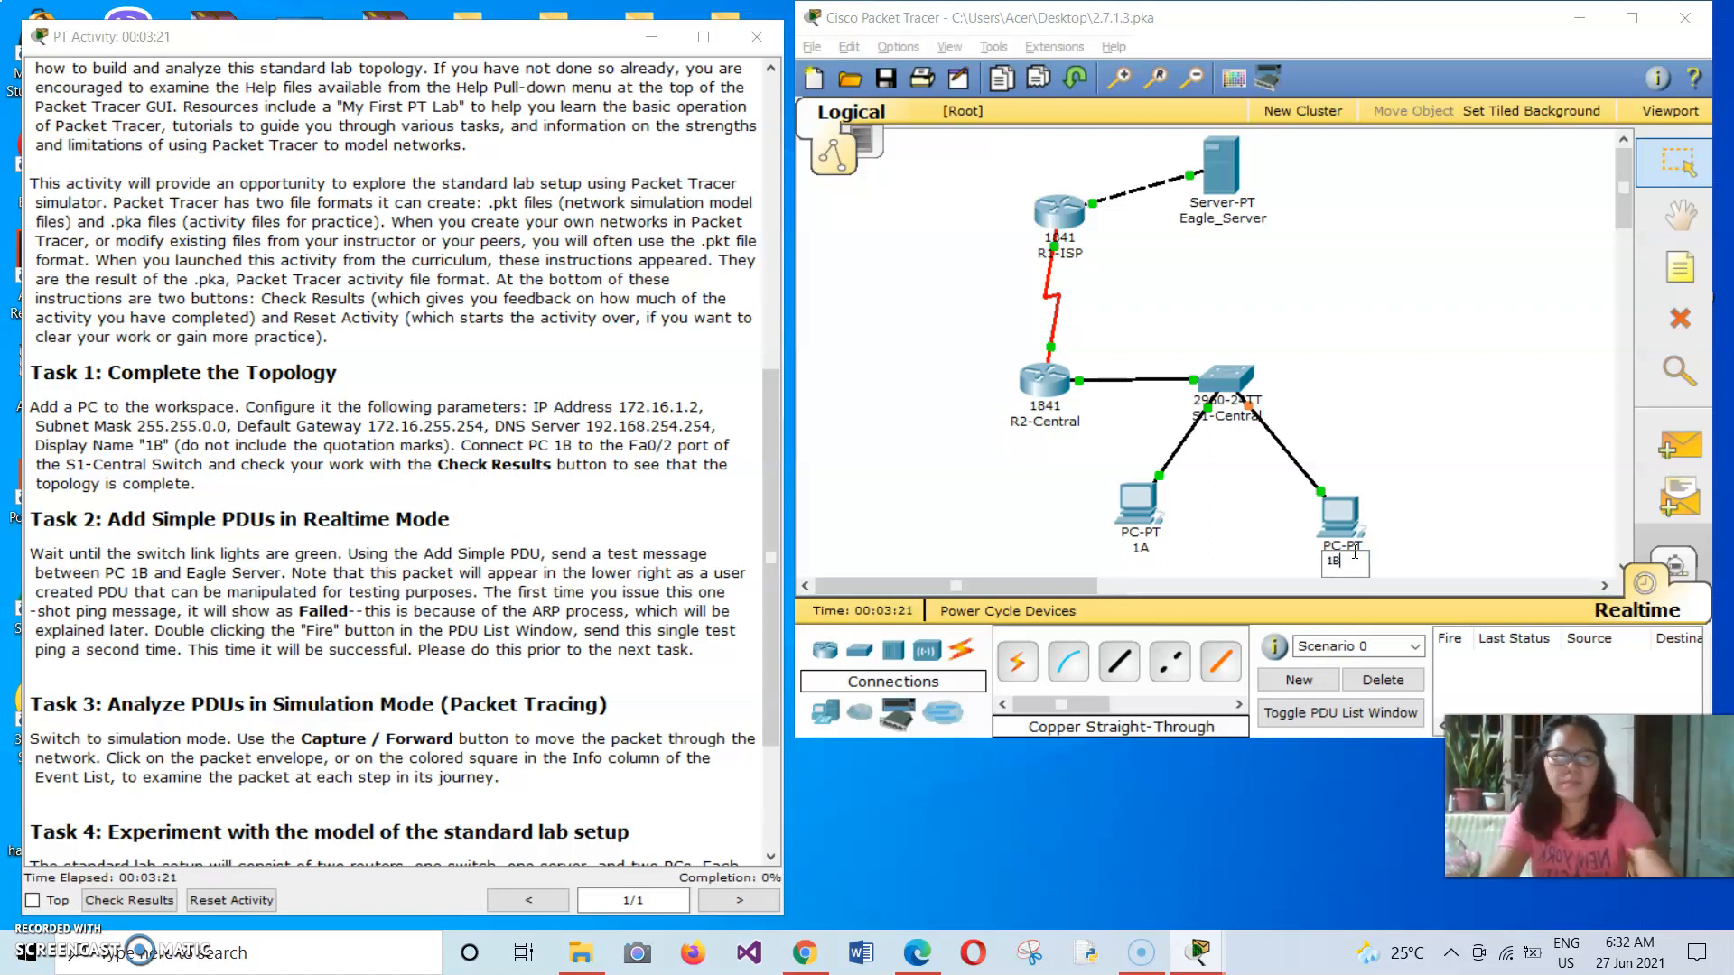
pyautogui.click(1281, 510)
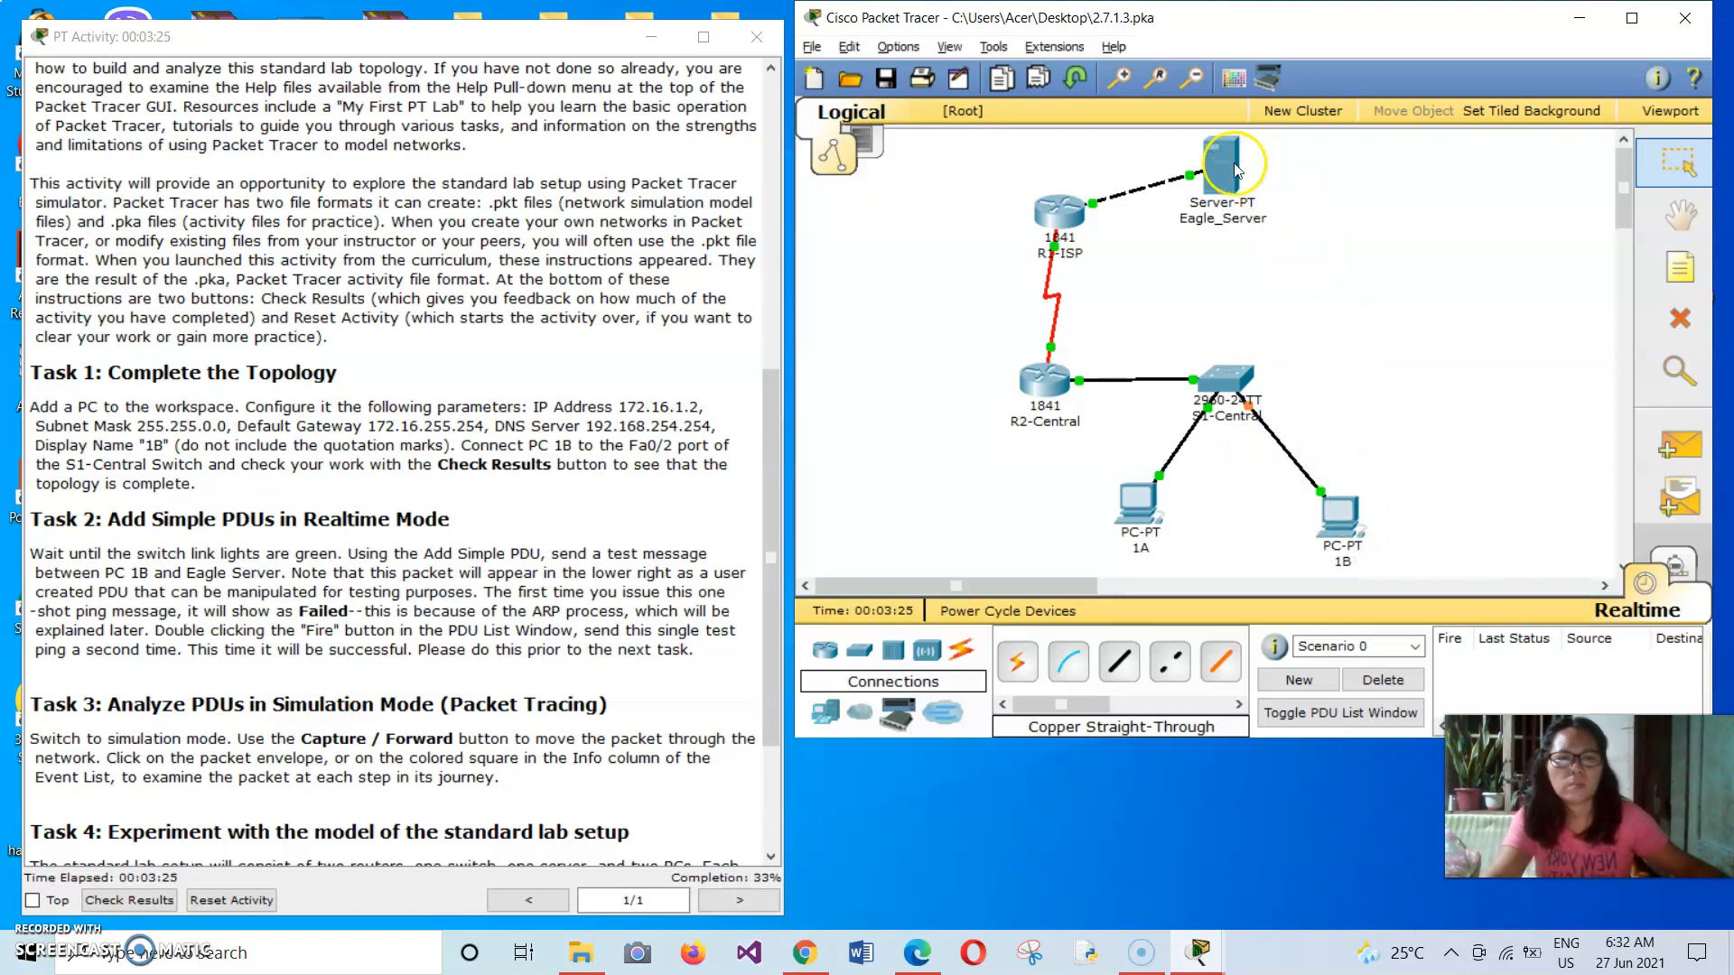
# Move Eagle_Server slightly lower and shift PC 1A slightly away from PC 1B in the topology.
pyautogui.moveTo(1215, 165); pyautogui.dragTo(1215, 187)
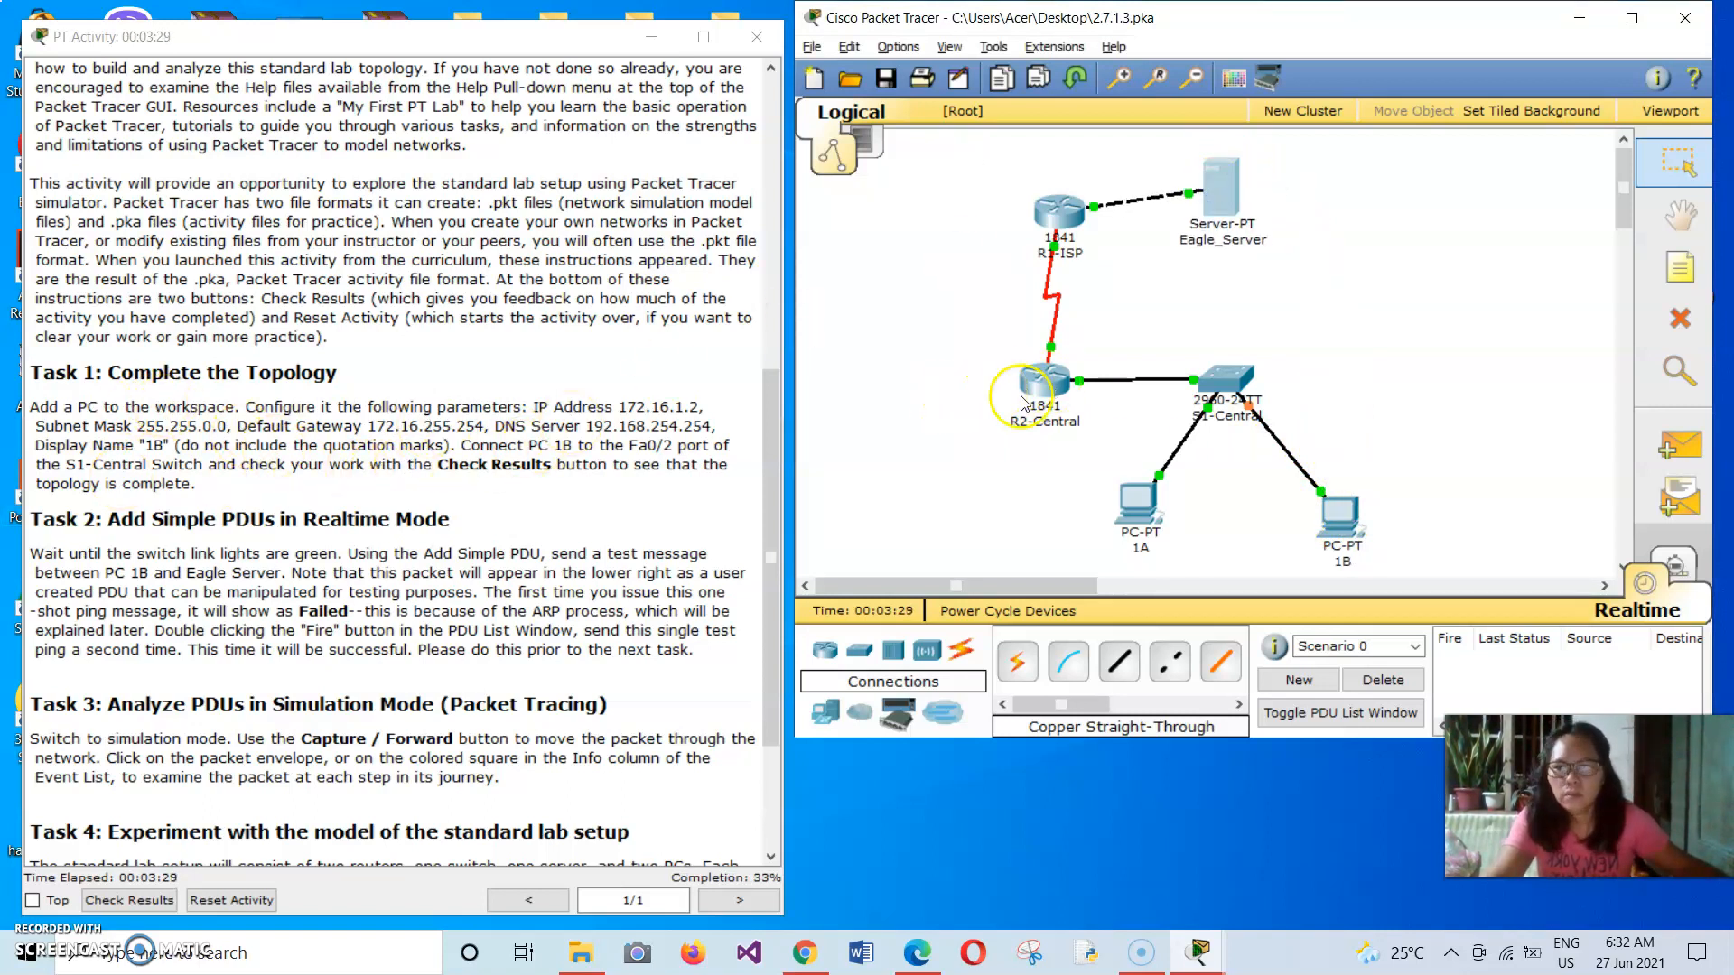
pyautogui.moveTo(1145, 506); pyautogui.dragTo(1153, 503)
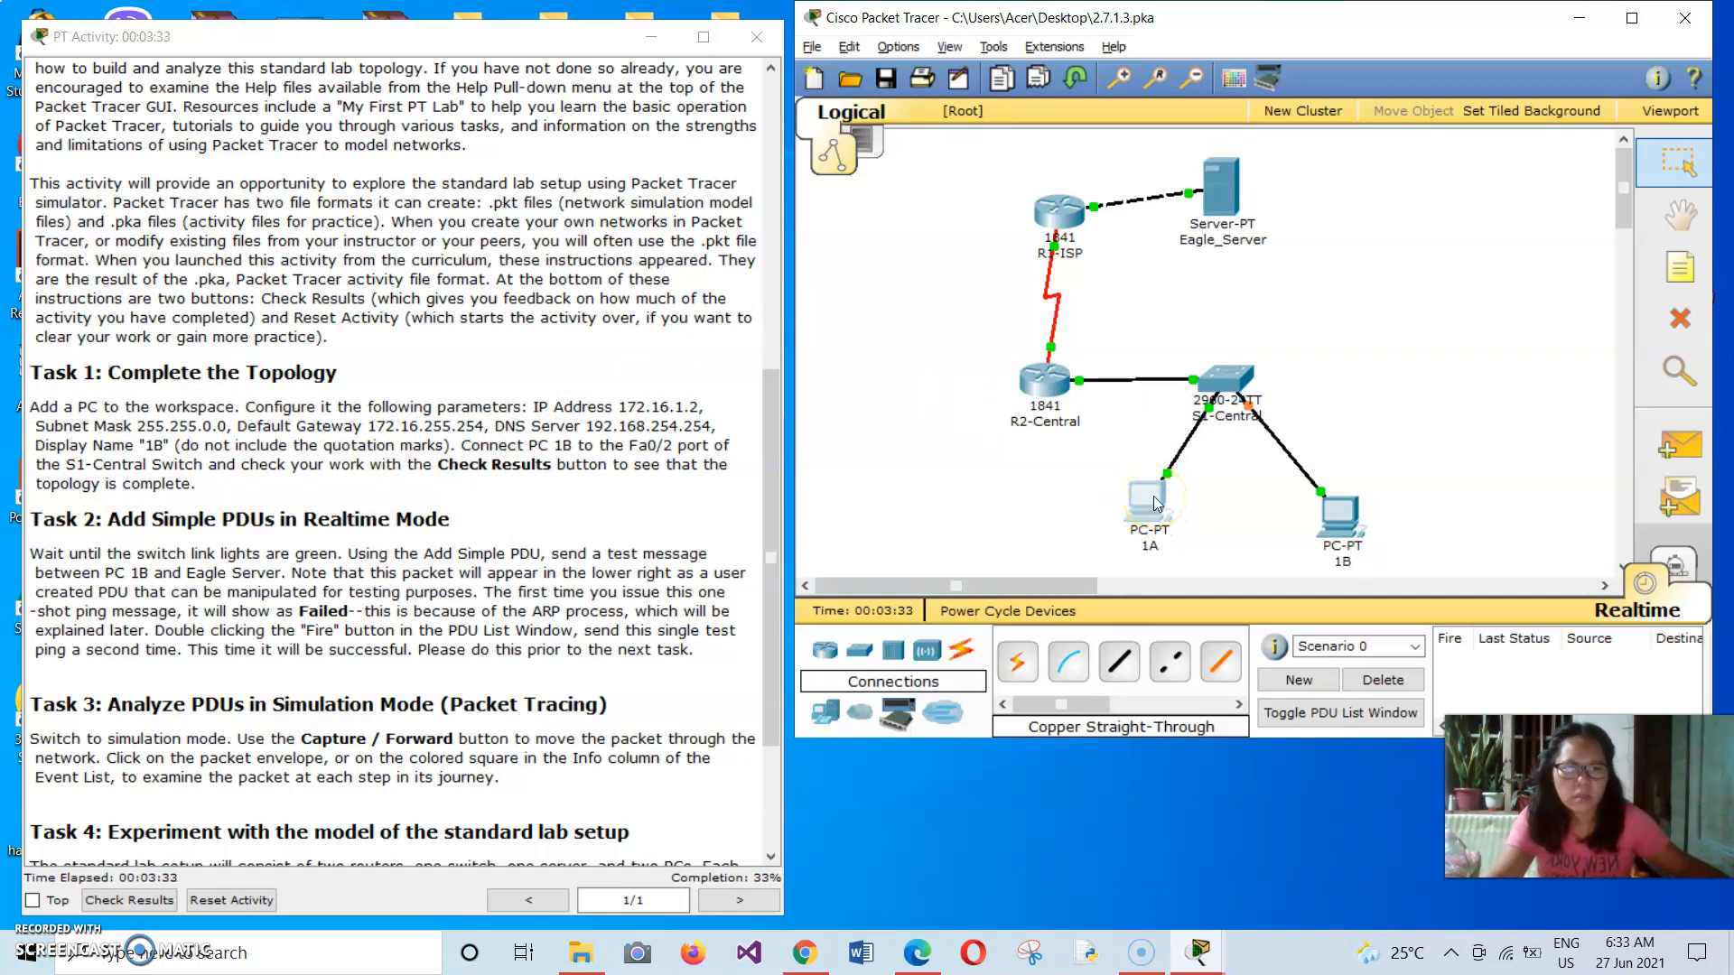
pyautogui.moveTo(1156, 503)
pyautogui.moveTo(1158, 495); pyautogui.dragTo(1131, 511)
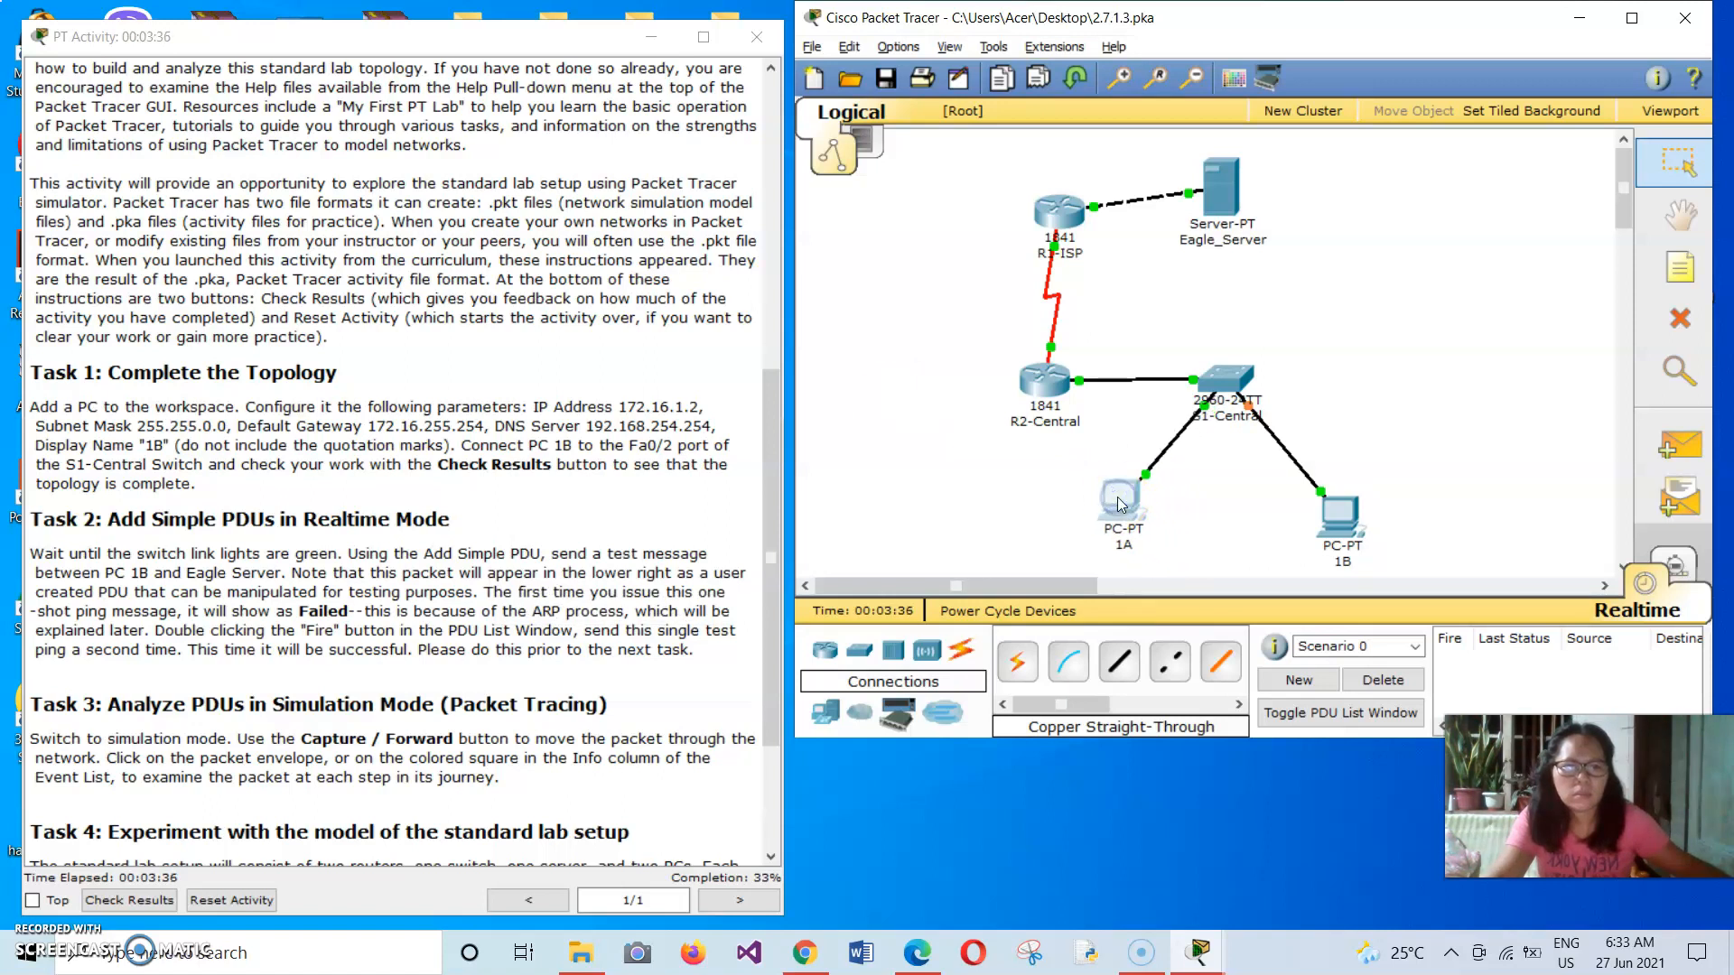
# Examine PC 1A's IP address, subnet mask, default gateway and DNS server in its IP Configuration, then close its window.
pyautogui.click(1118, 500)
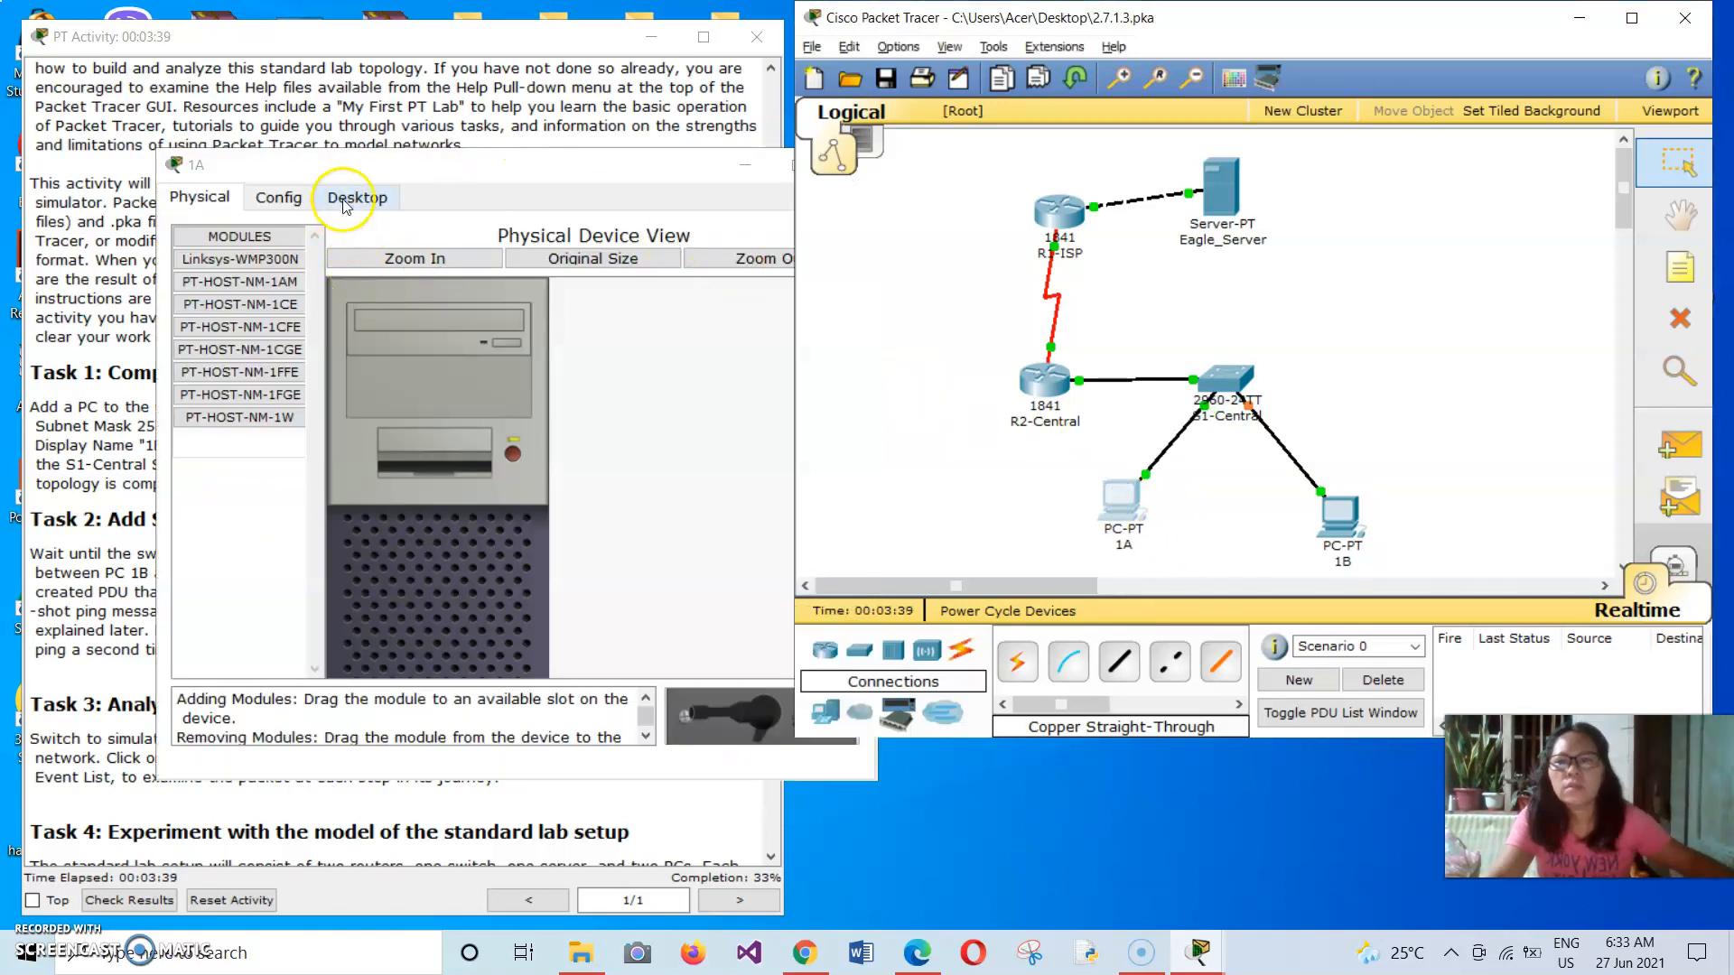
pyautogui.click(357, 197)
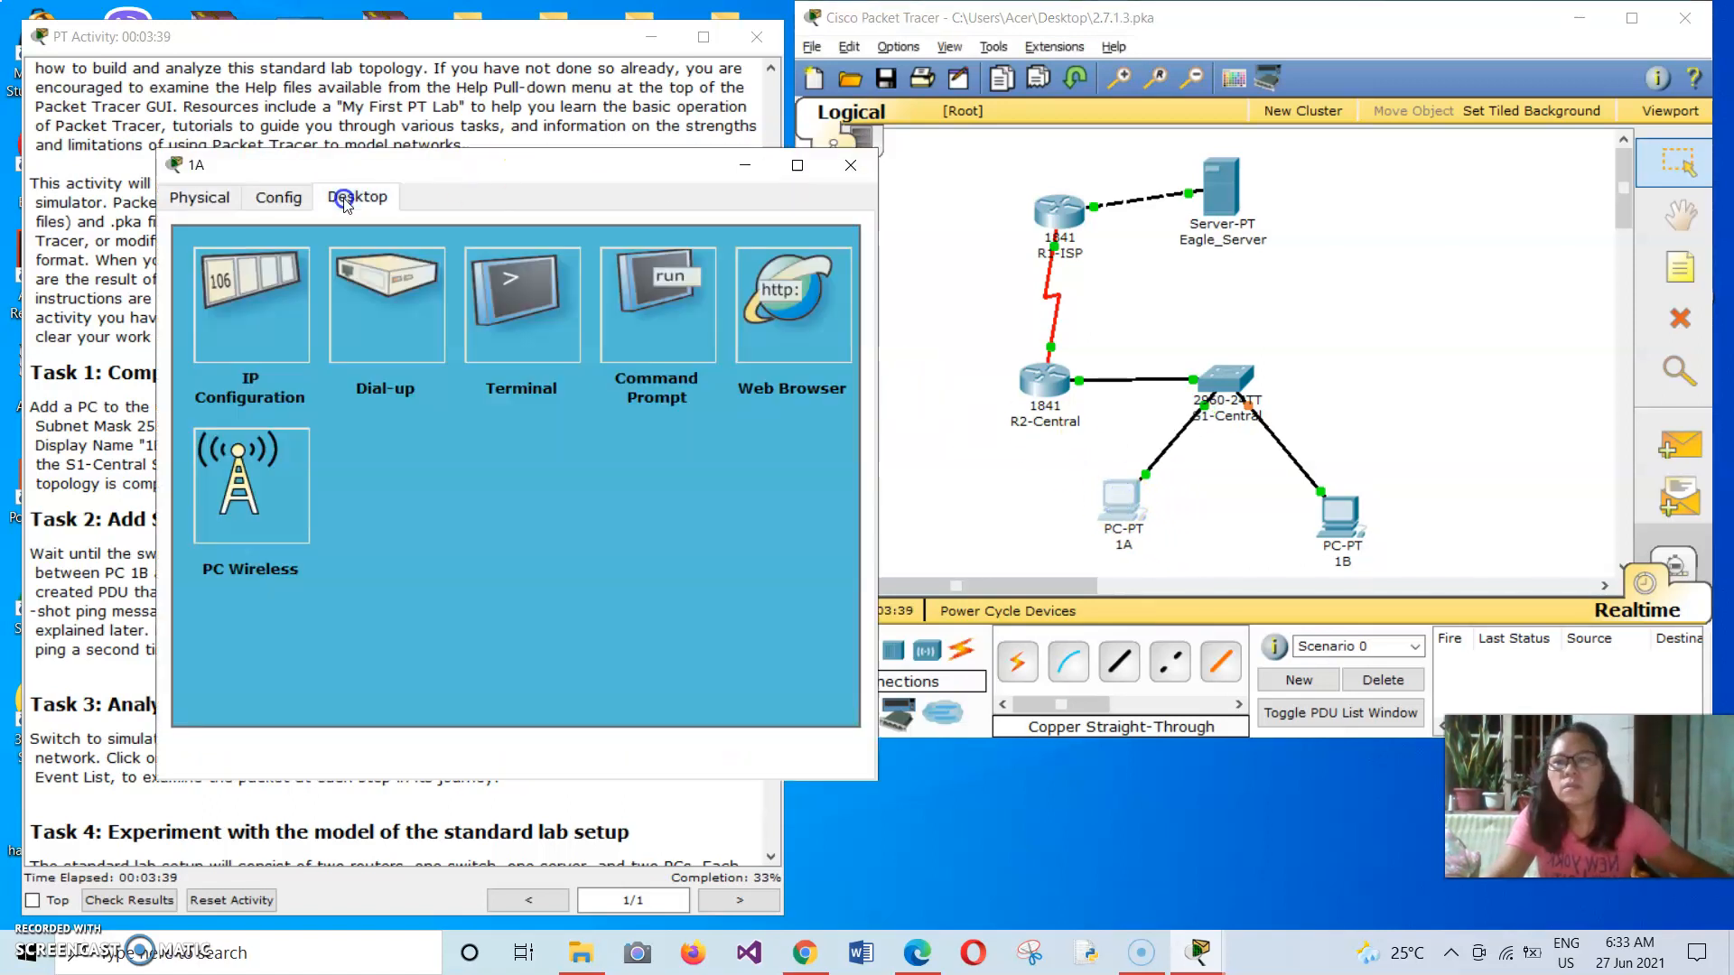
pyautogui.click(249, 299)
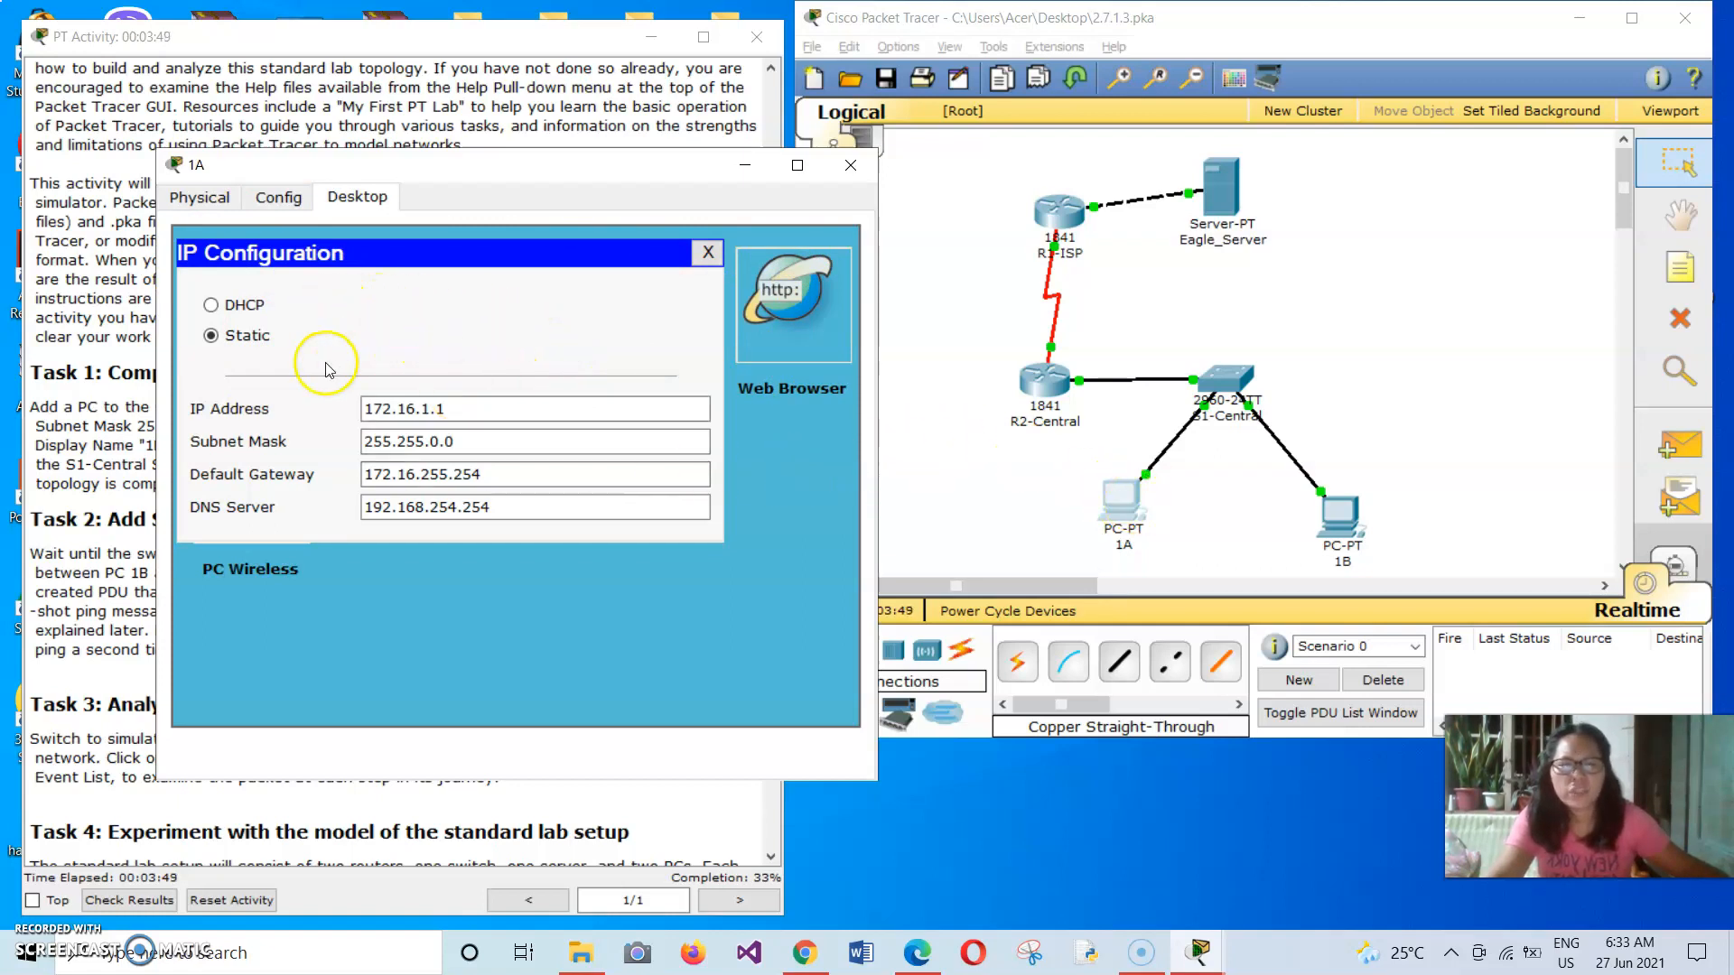
pyautogui.click(373, 407)
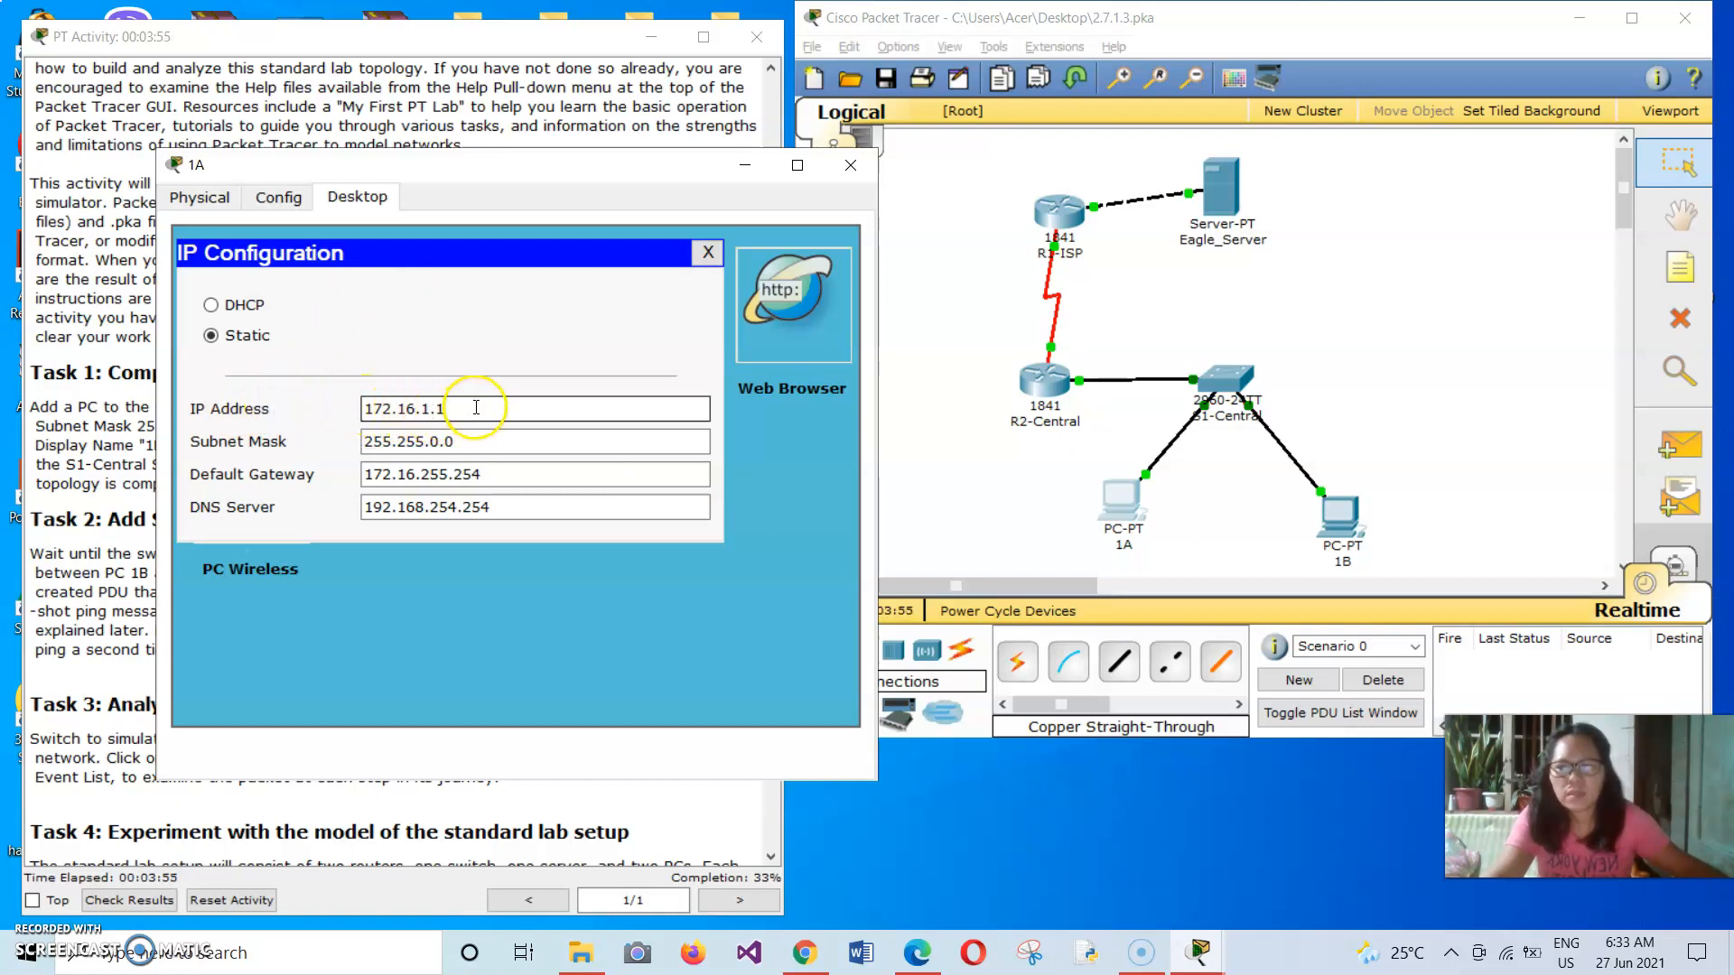
pyautogui.click(372, 439)
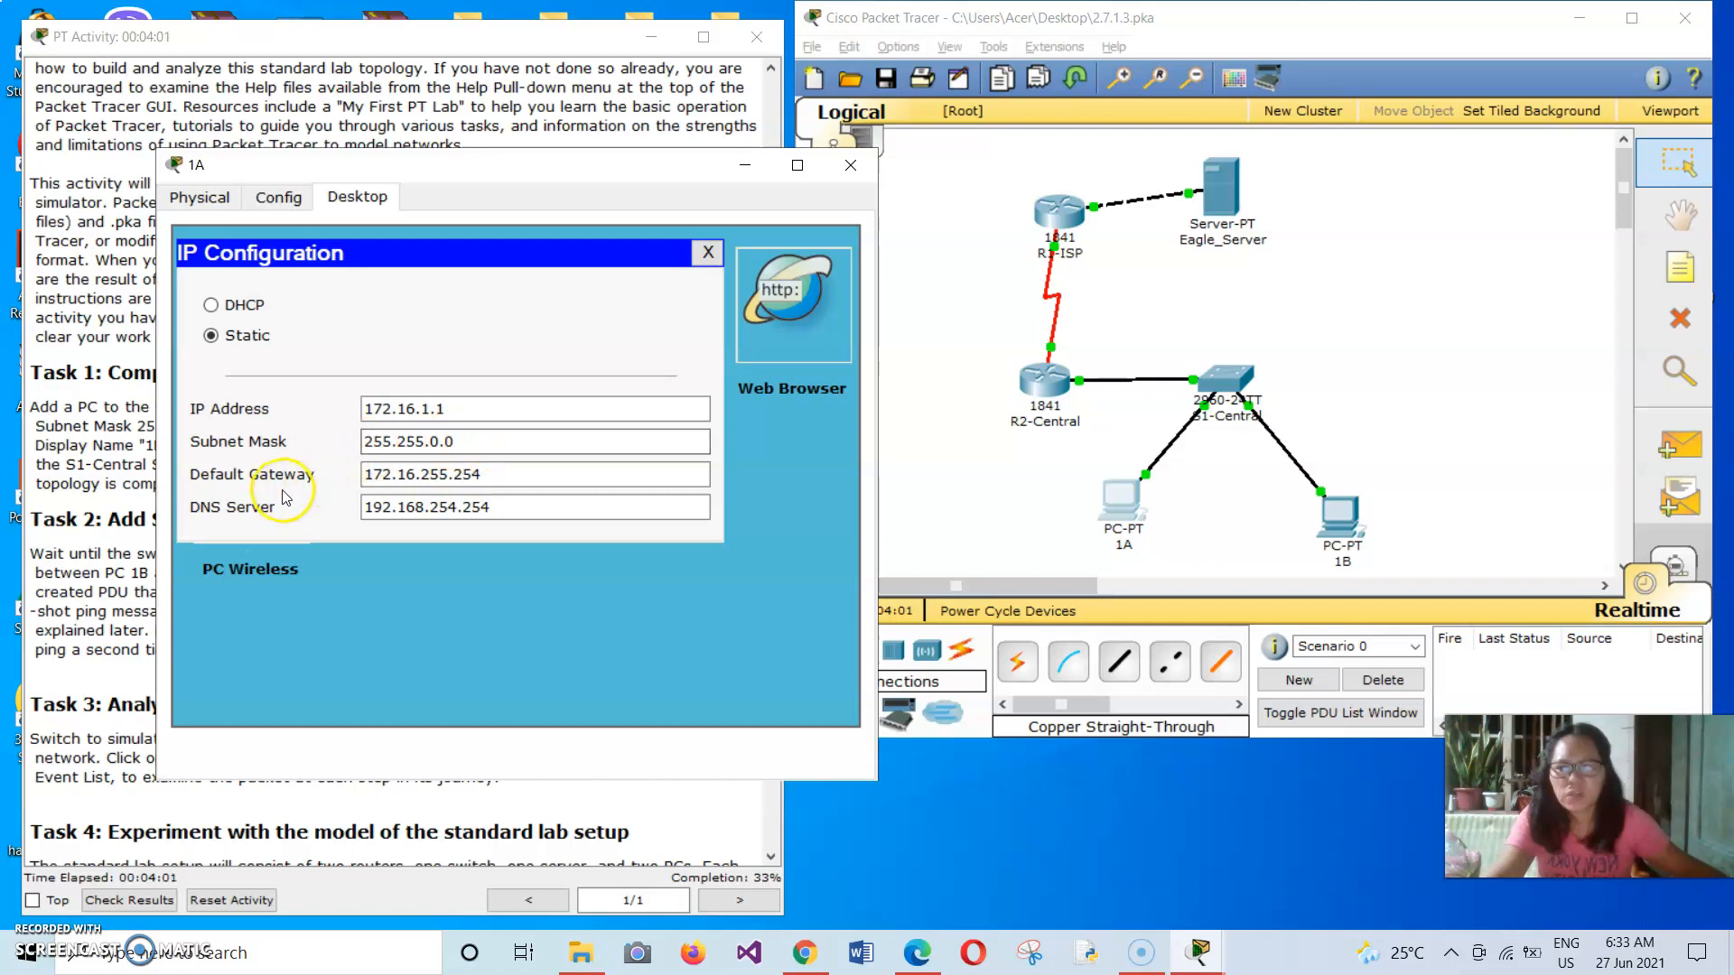
pyautogui.click(388, 471)
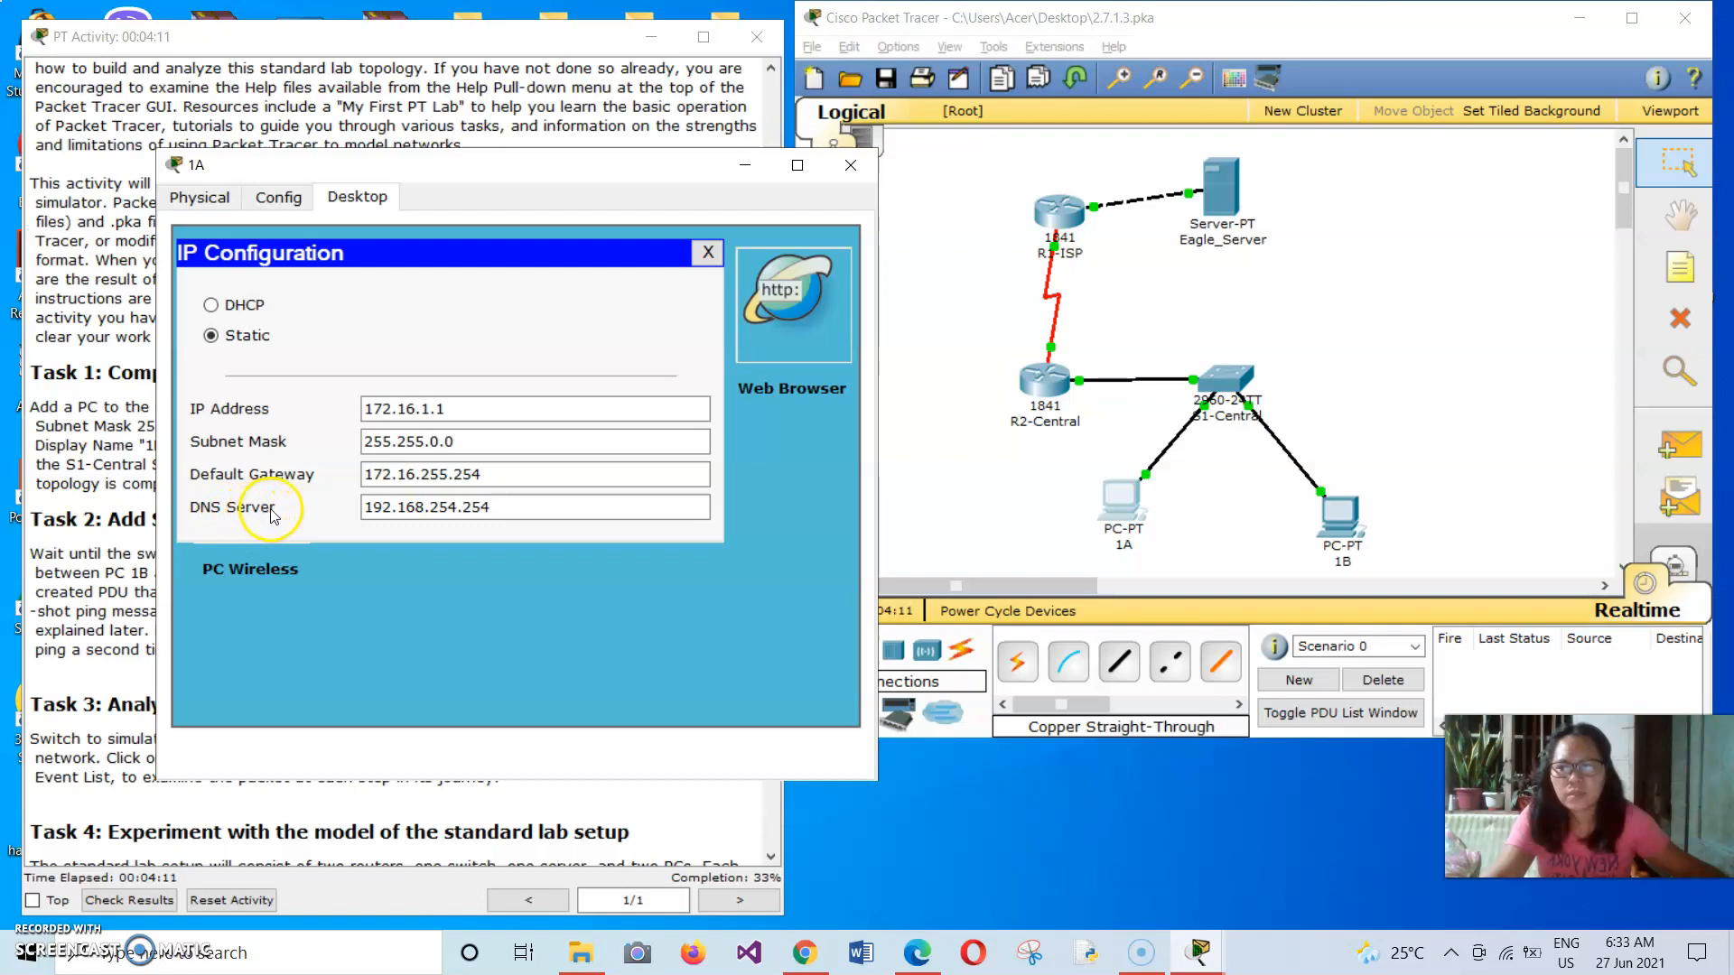
pyautogui.click(390, 506)
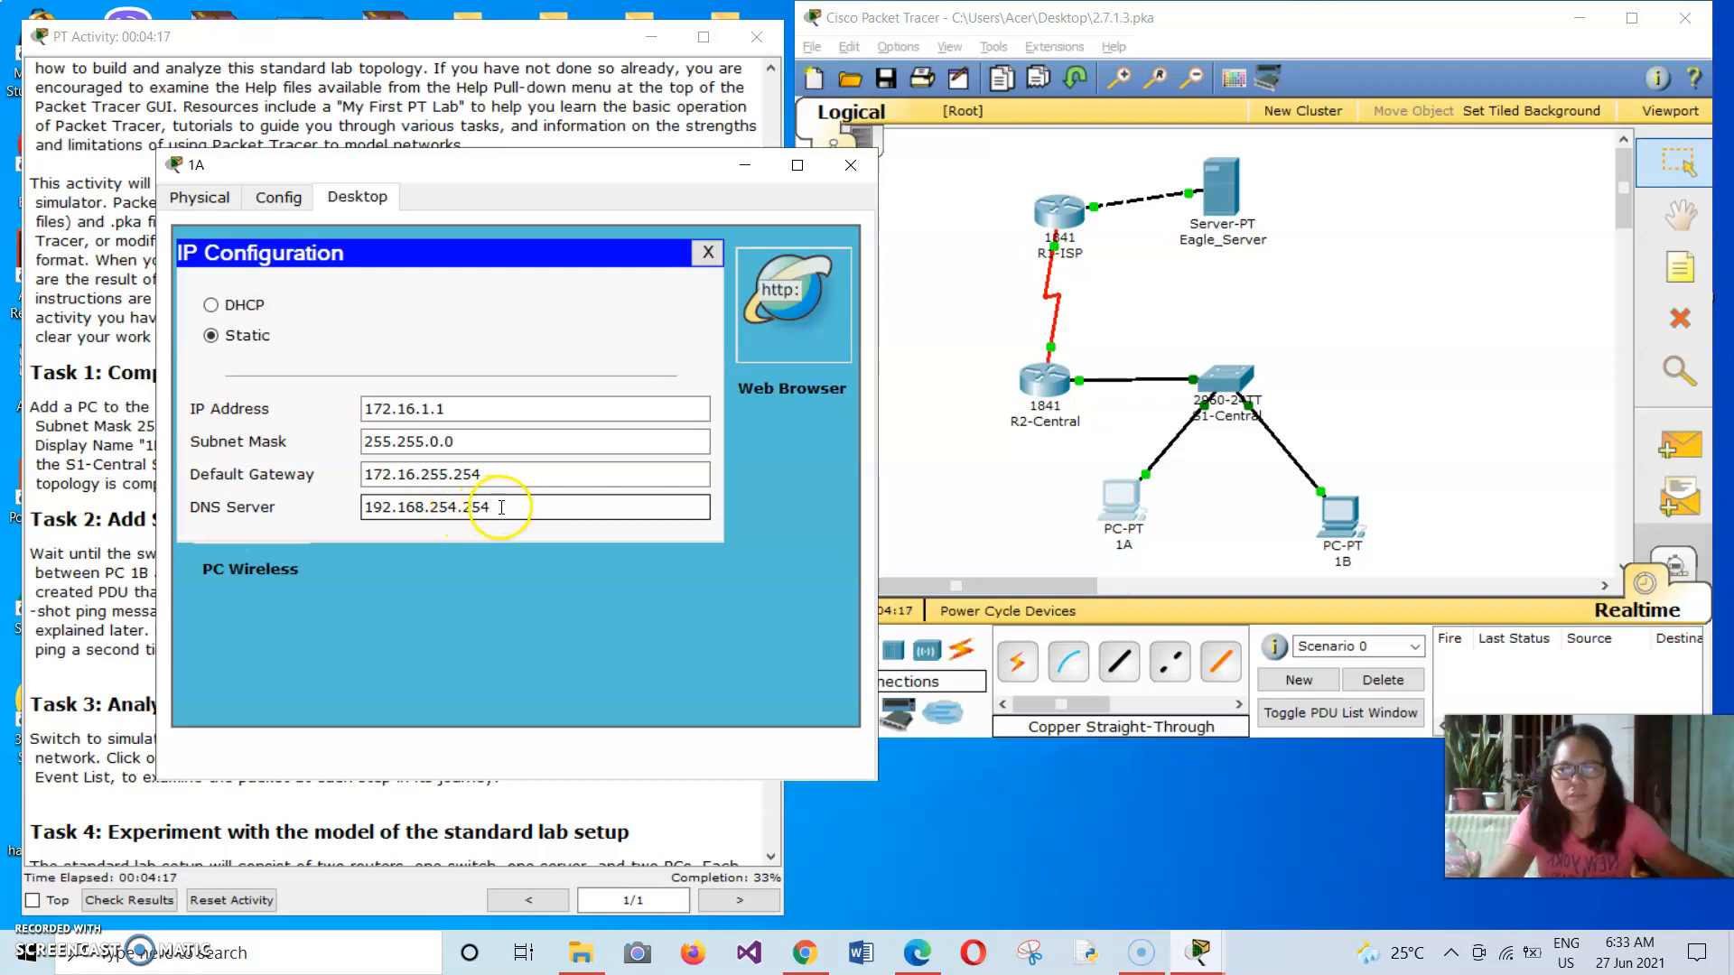
pyautogui.click(710, 254)
pyautogui.click(850, 164)
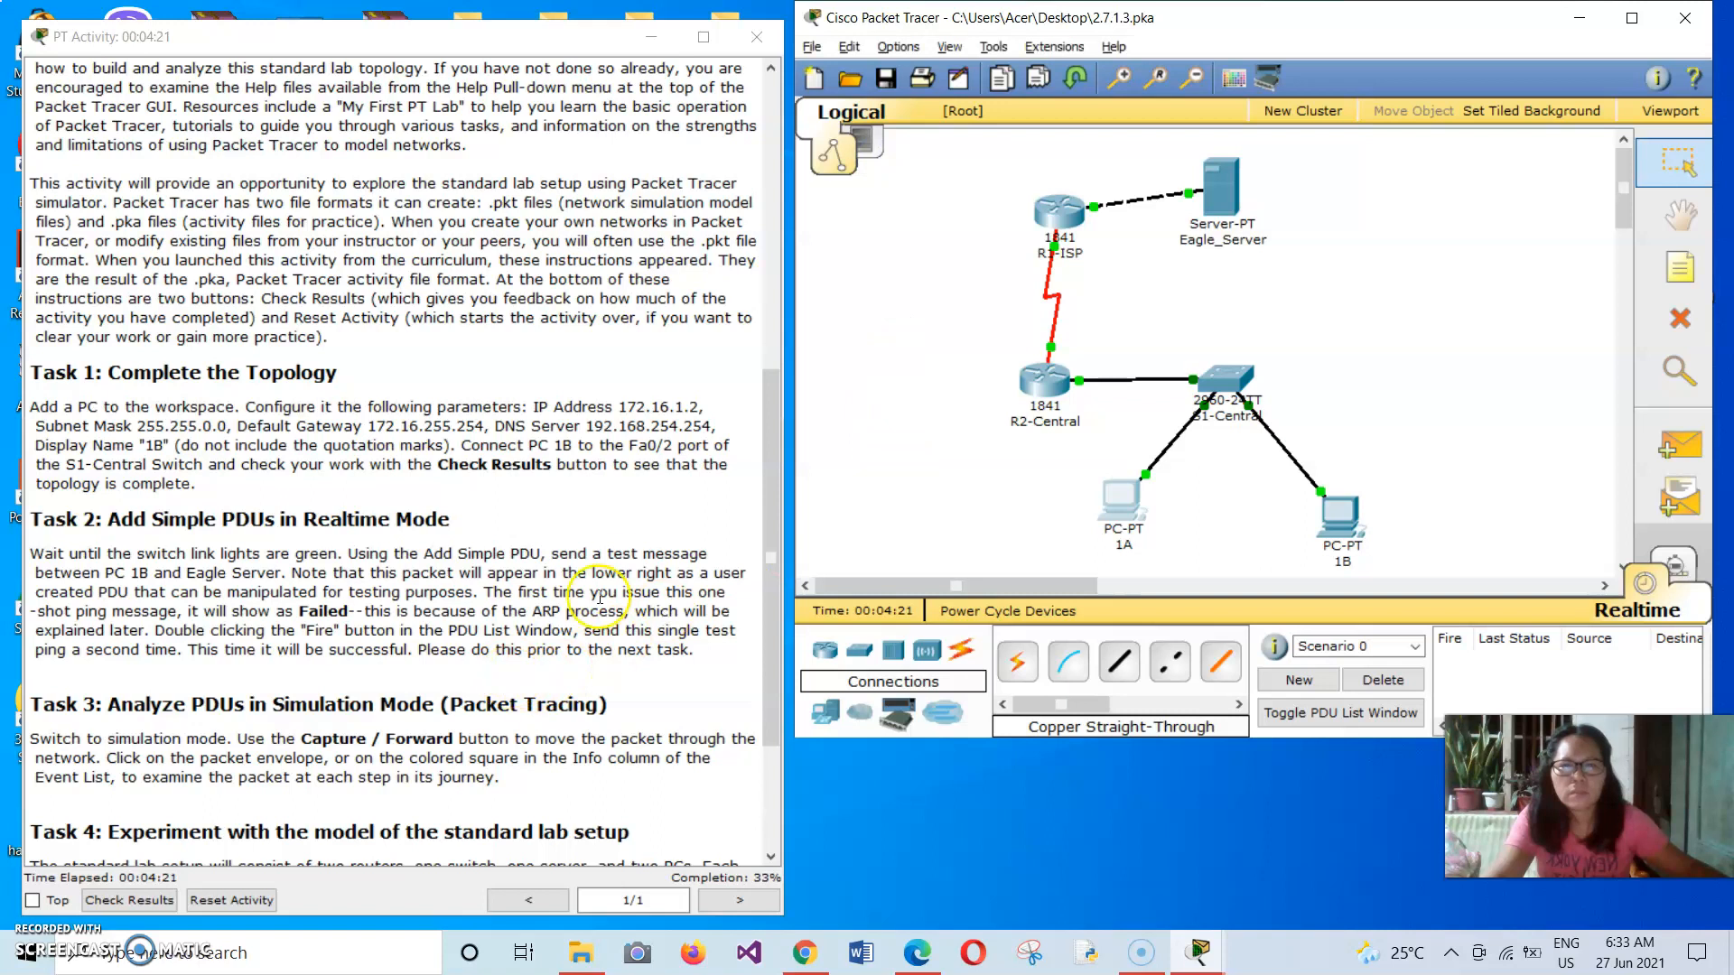
# Check the activity results, review the assessment items for PC 1B and close the results.
pyautogui.moveTo(765, 434); pyautogui.dragTo(749, 541)
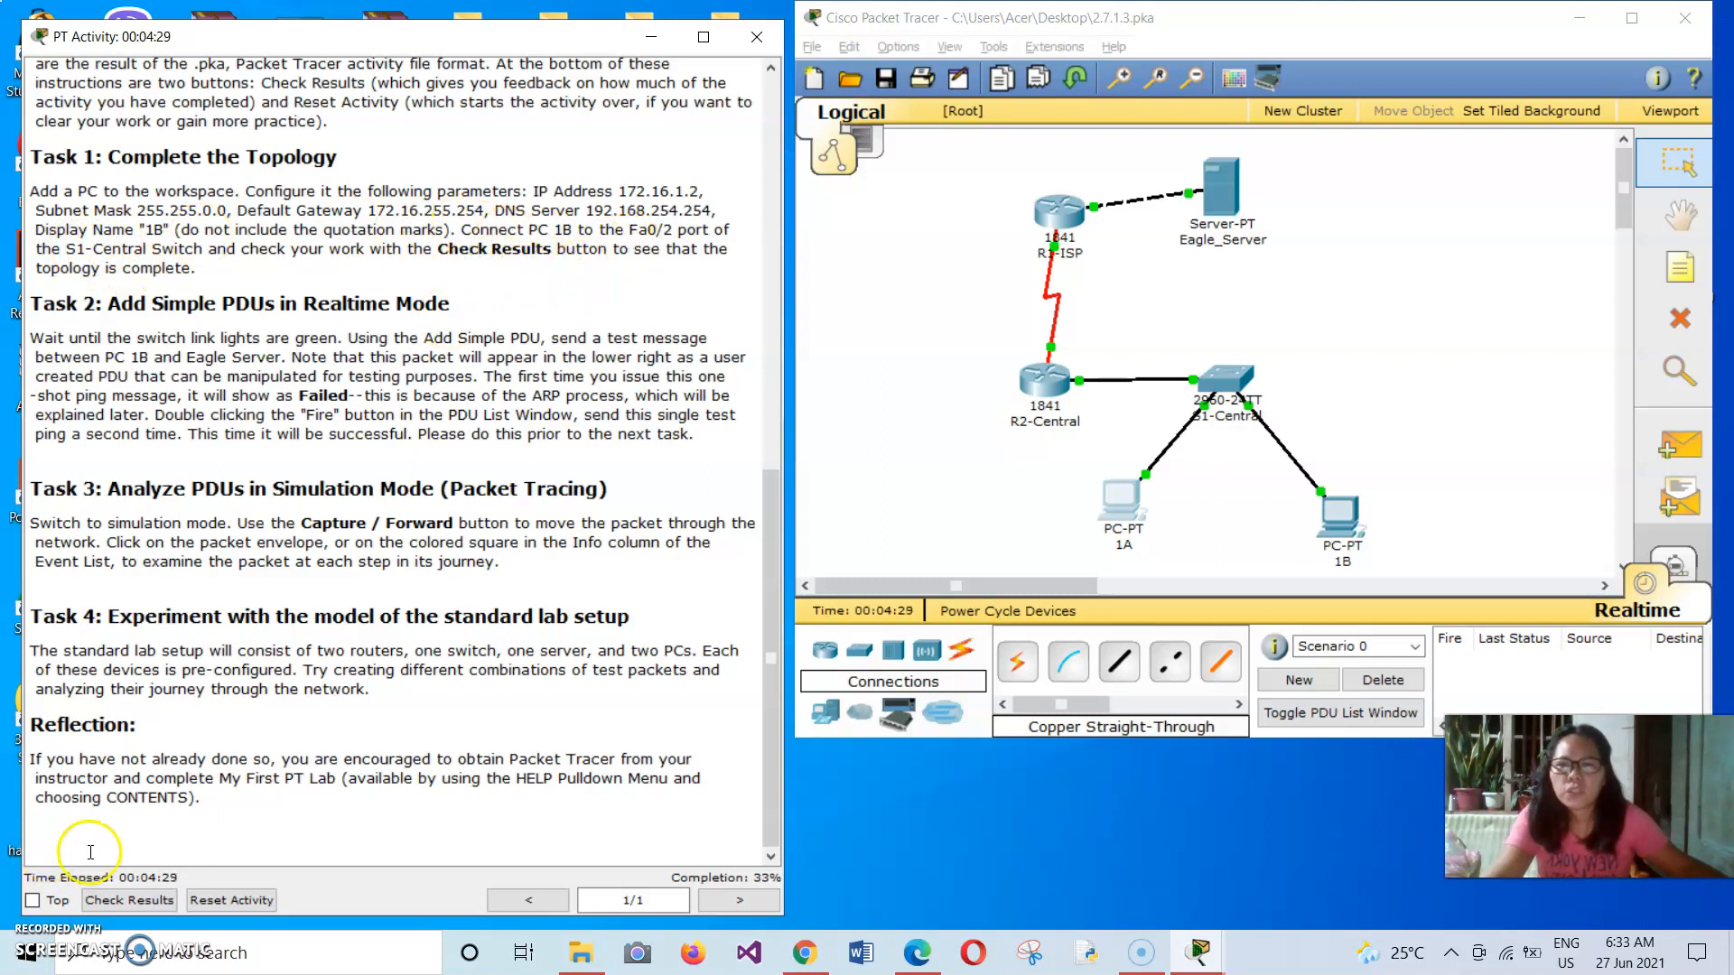
pyautogui.click(127, 899)
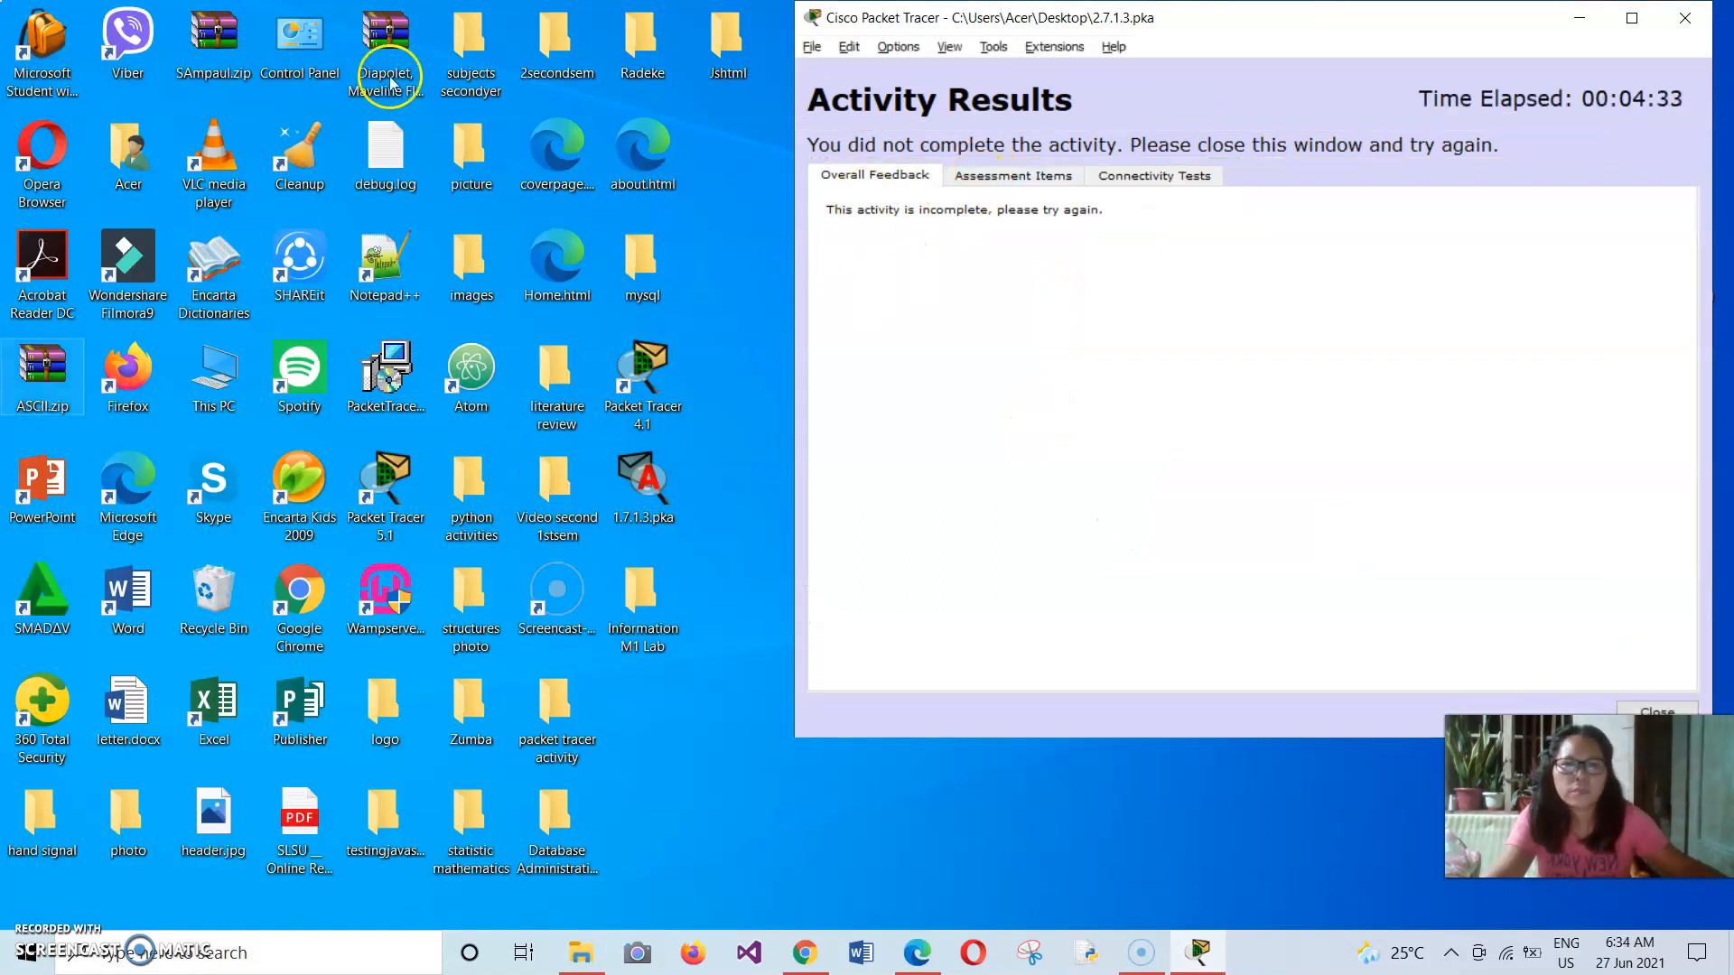
pyautogui.click(974, 176)
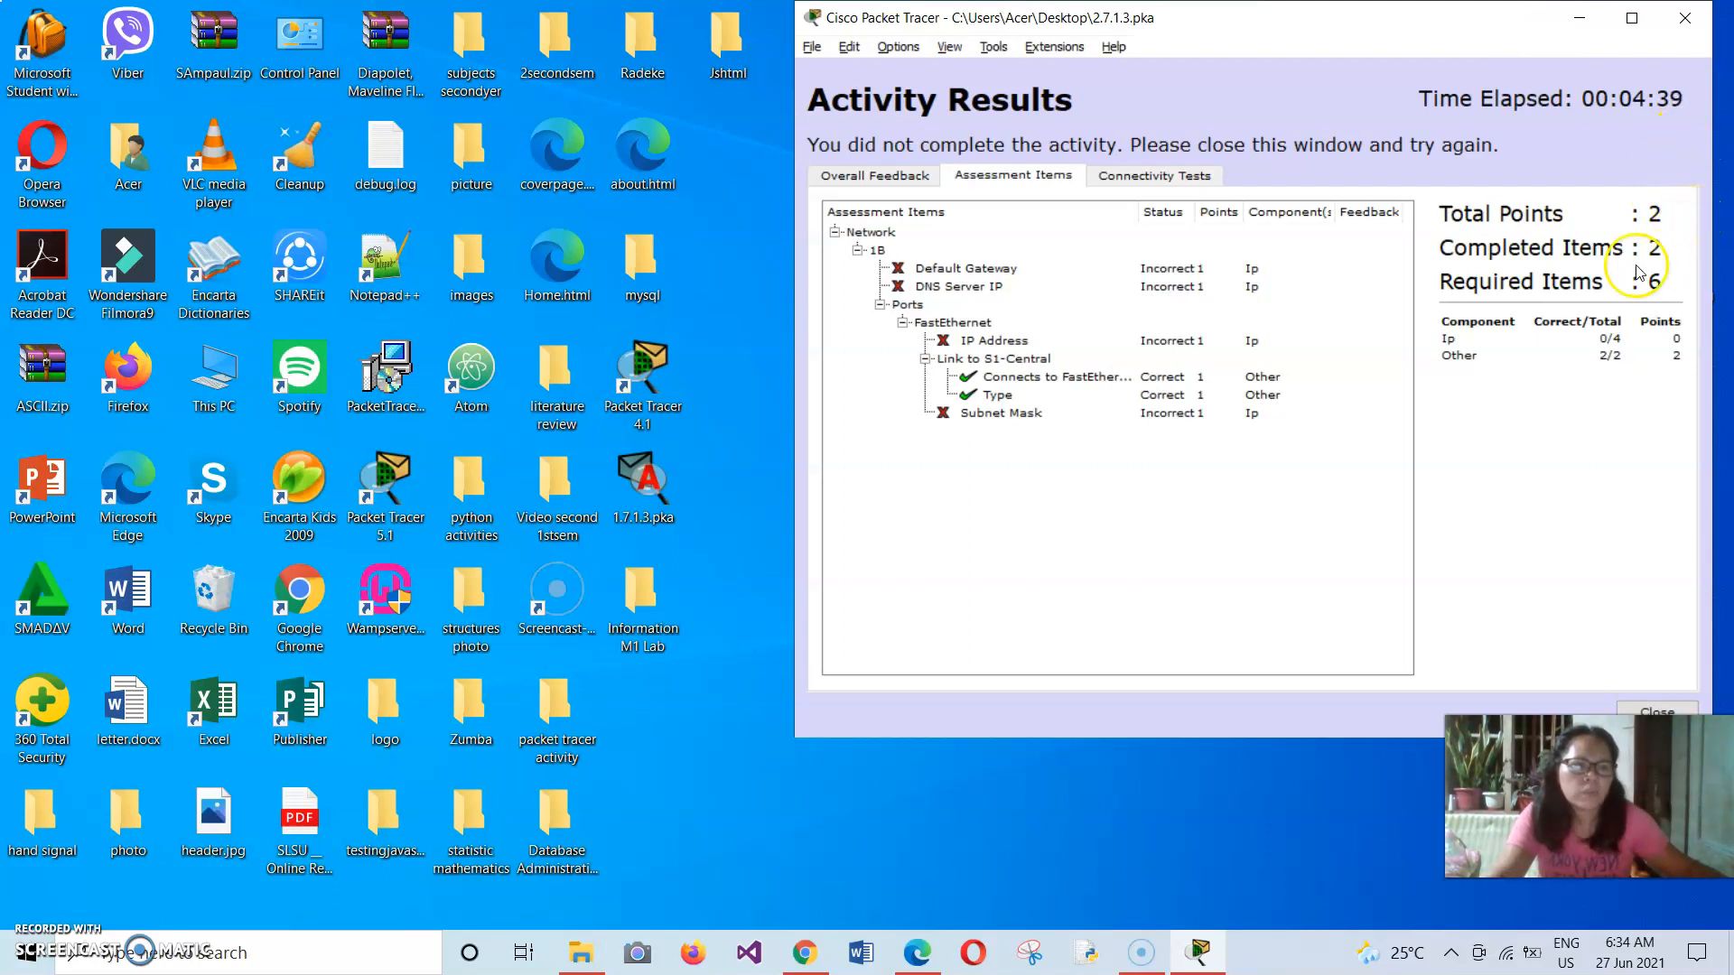
pyautogui.click(1639, 711)
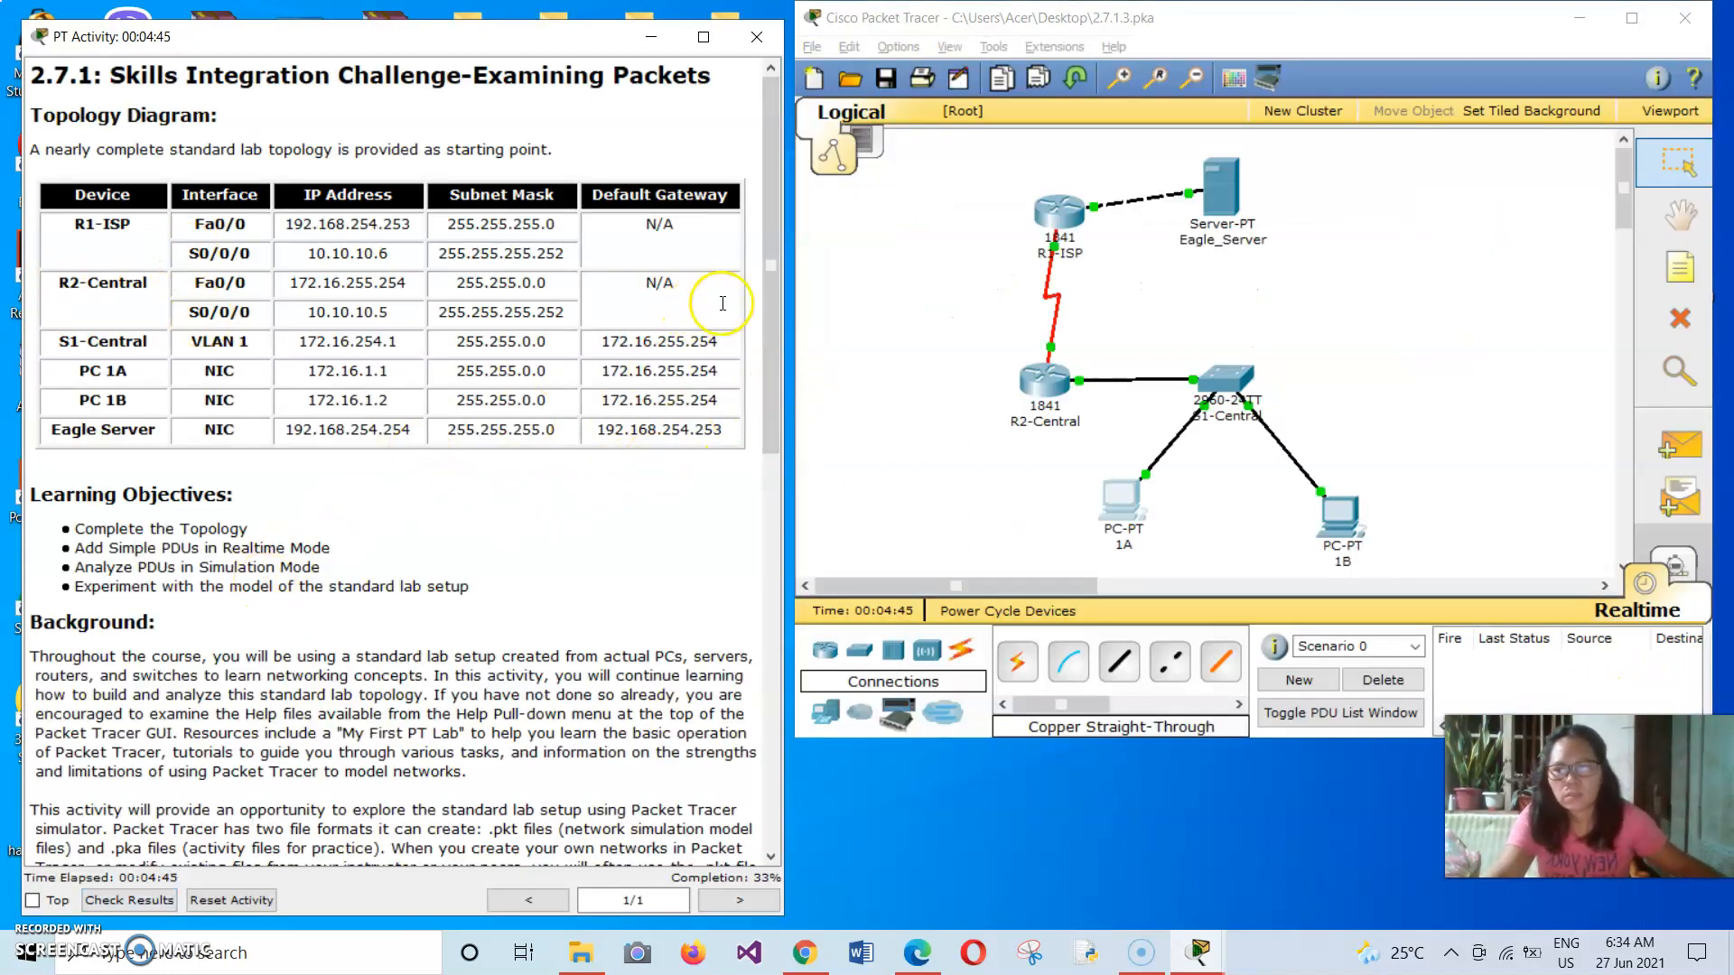
# Review the remaining task instructions, switch the network to simulation mode and hide the event list.
pyautogui.moveTo(773, 303); pyautogui.dragTo(736, 688)
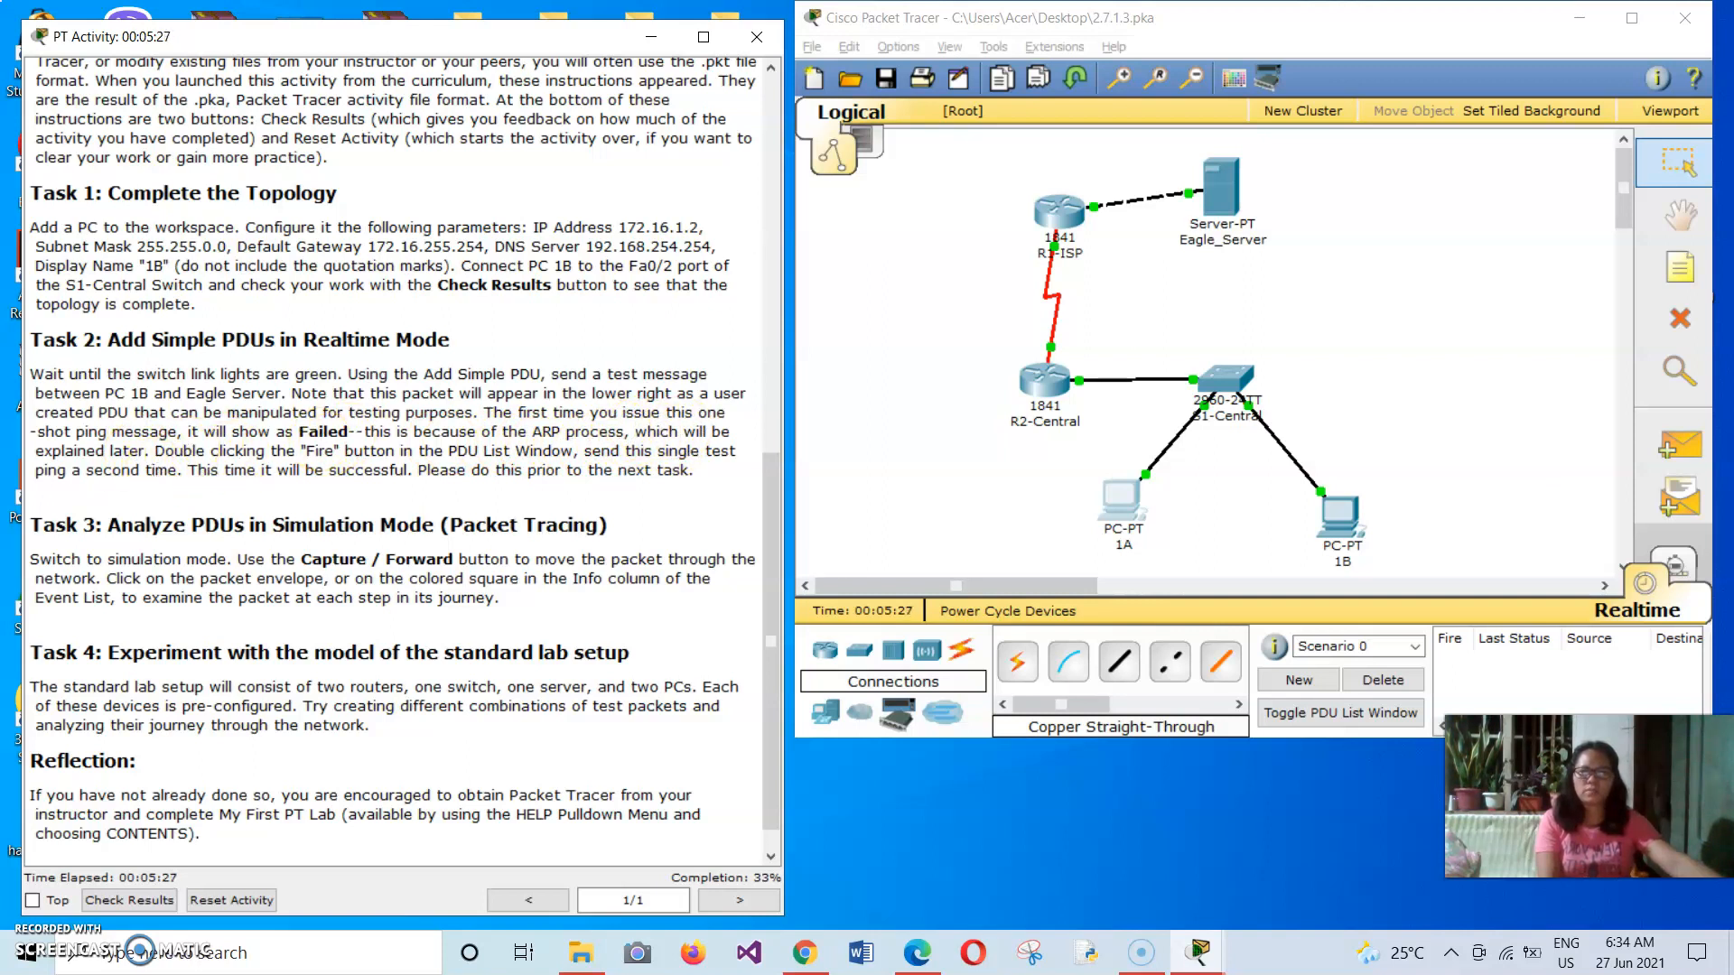
pyautogui.click(1451, 646)
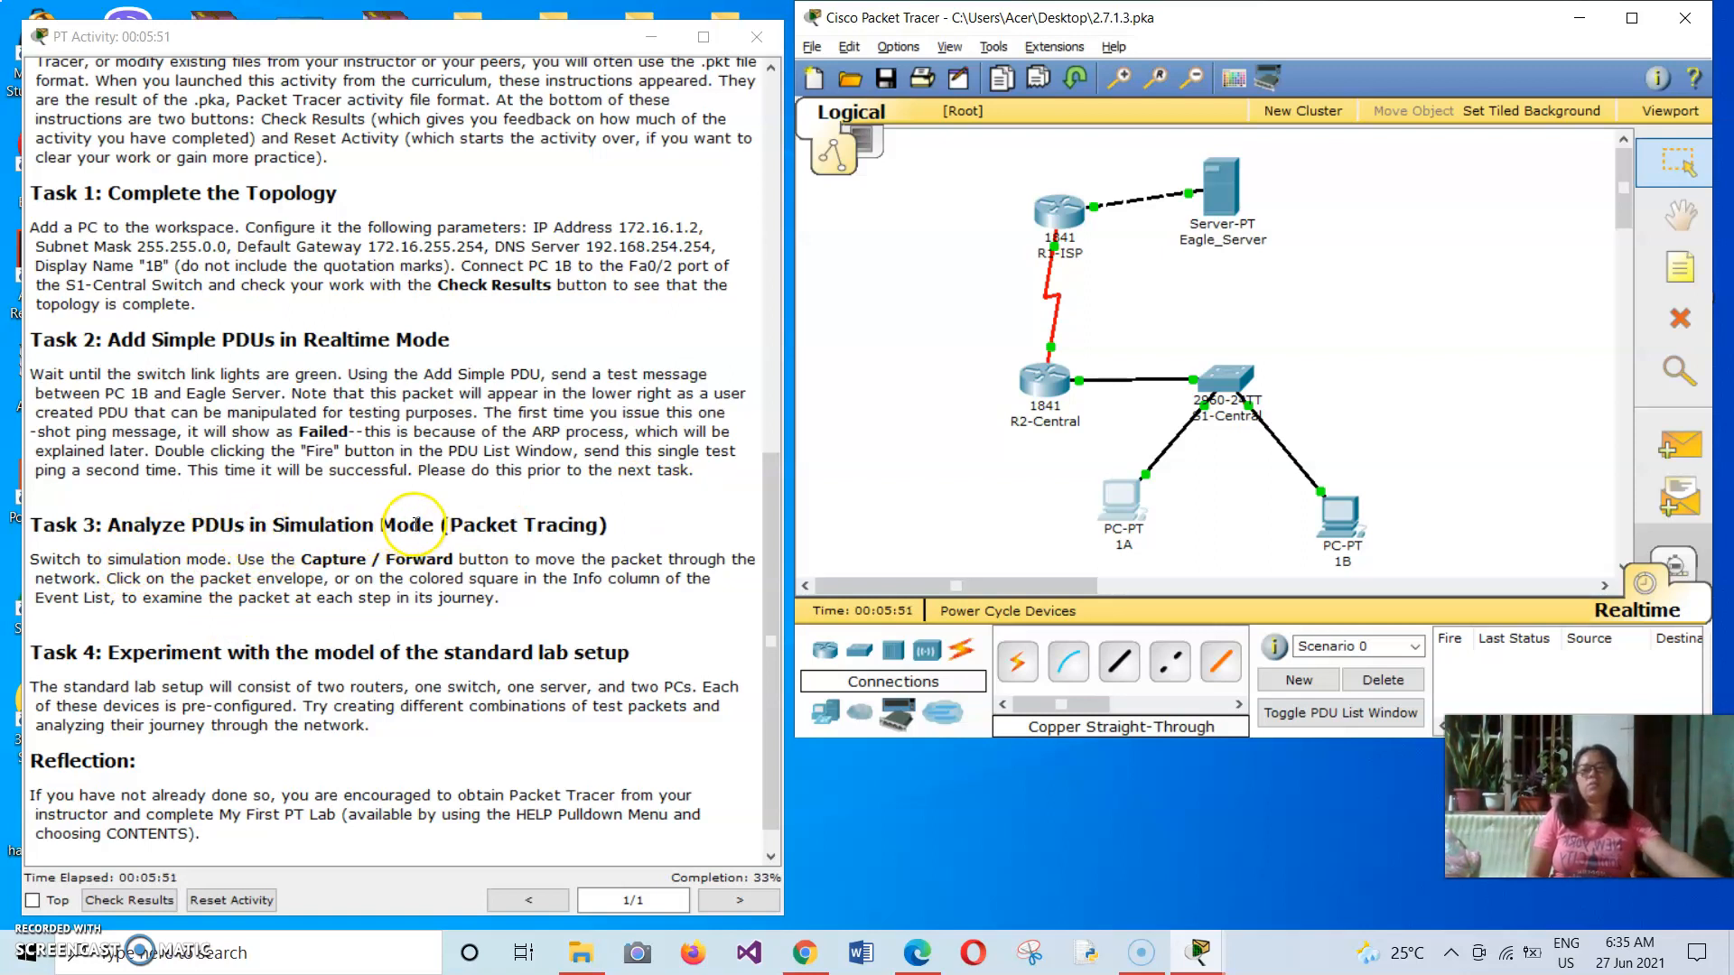
pyautogui.click(1674, 563)
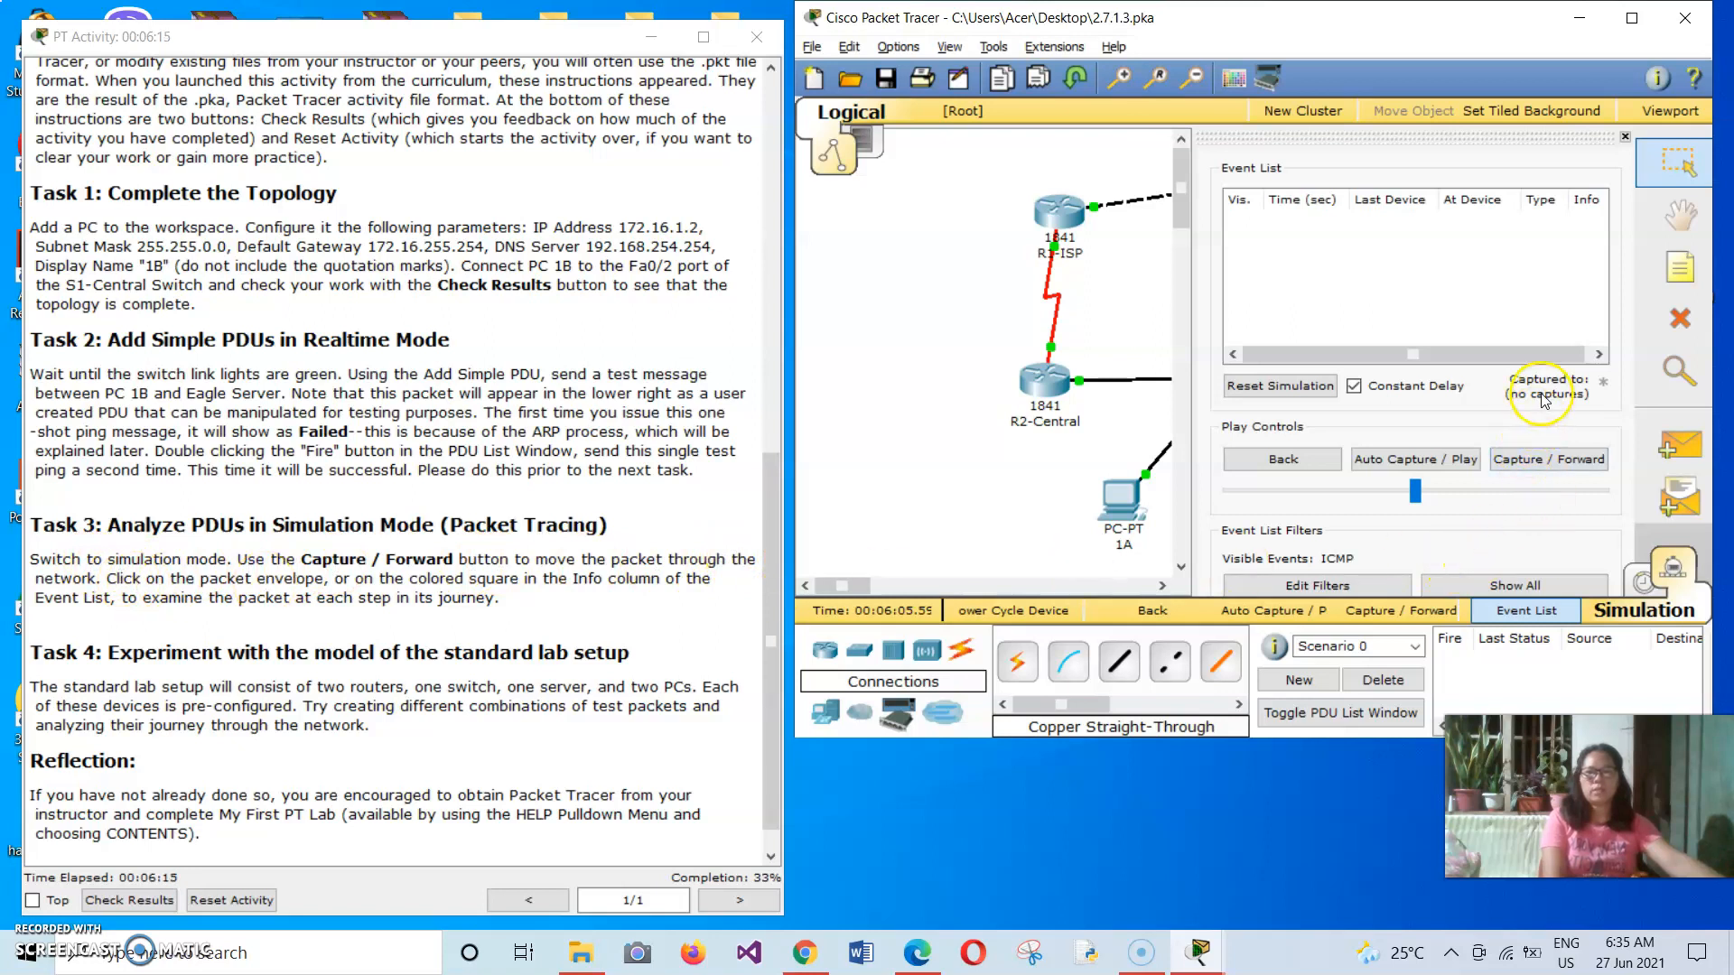
pyautogui.click(1624, 137)
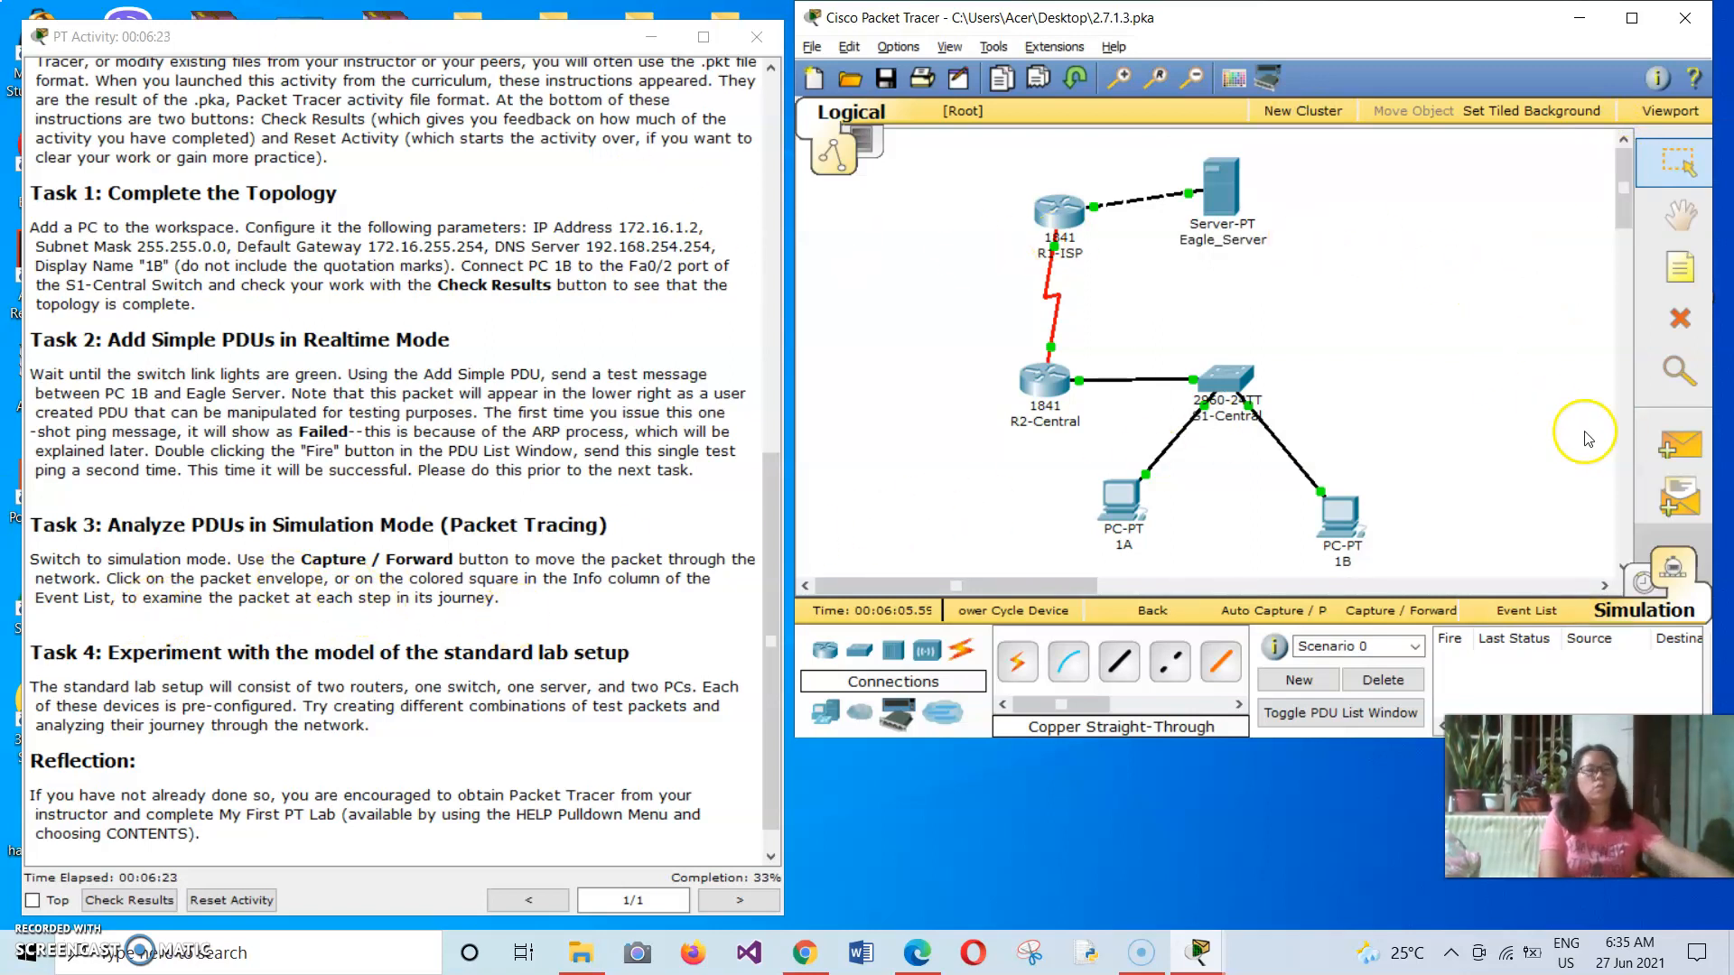
pyautogui.click(1677, 488)
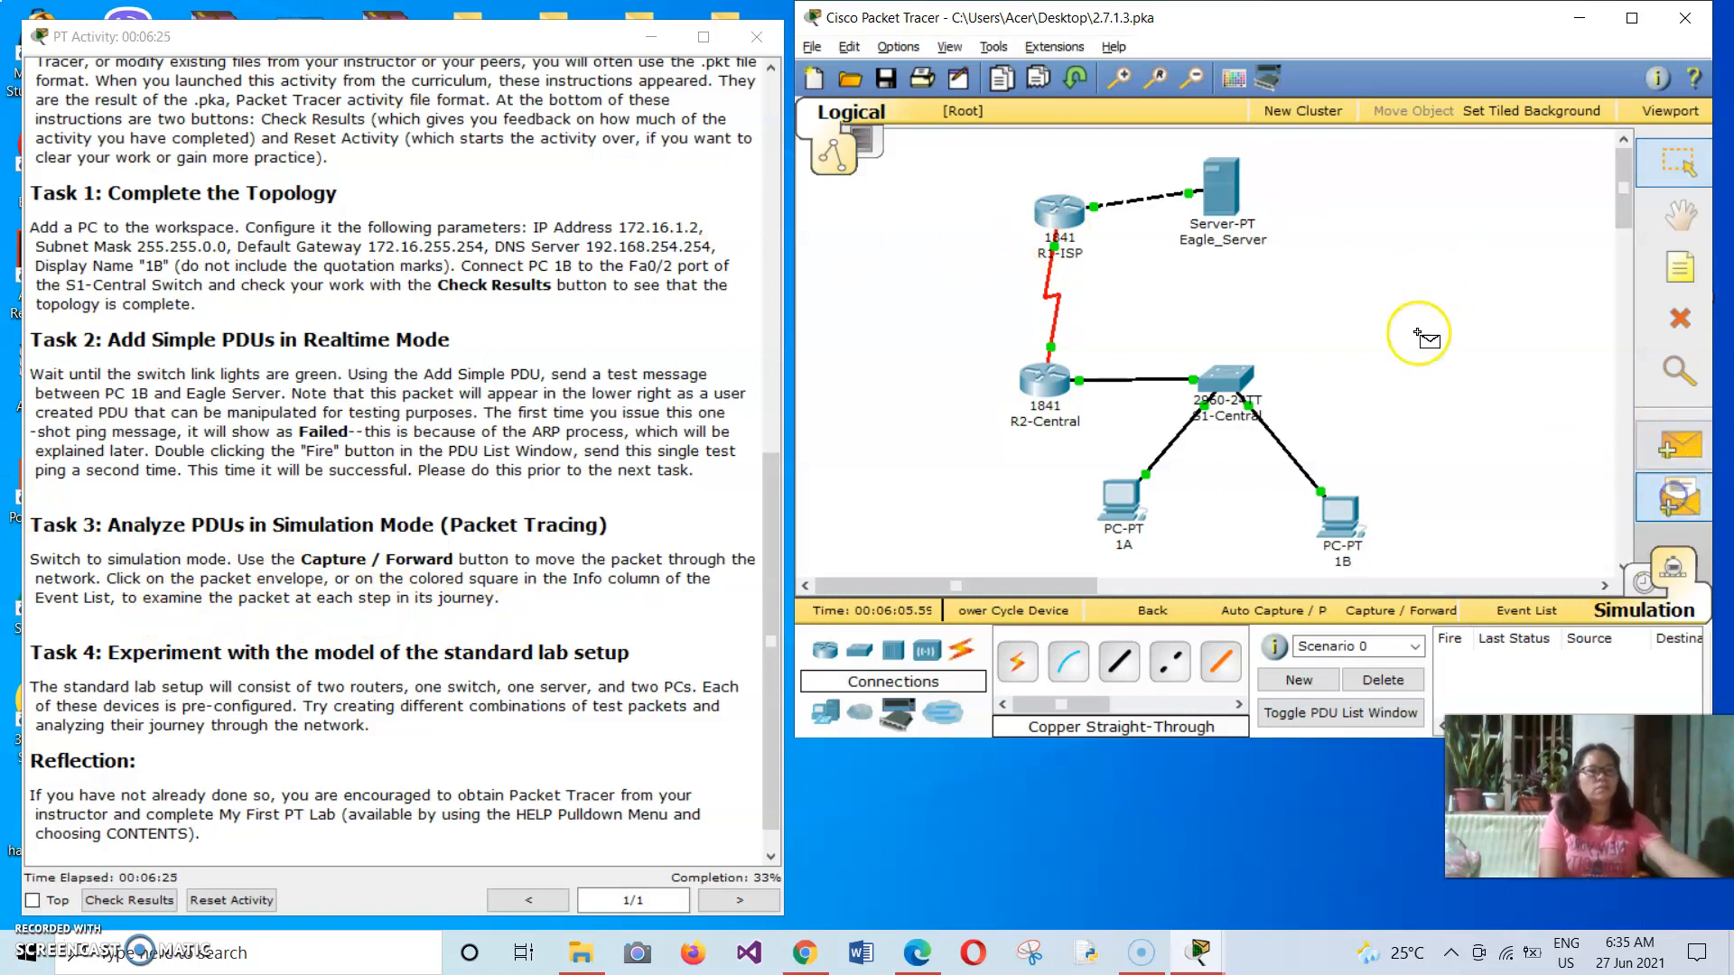
pyautogui.click(1208, 187)
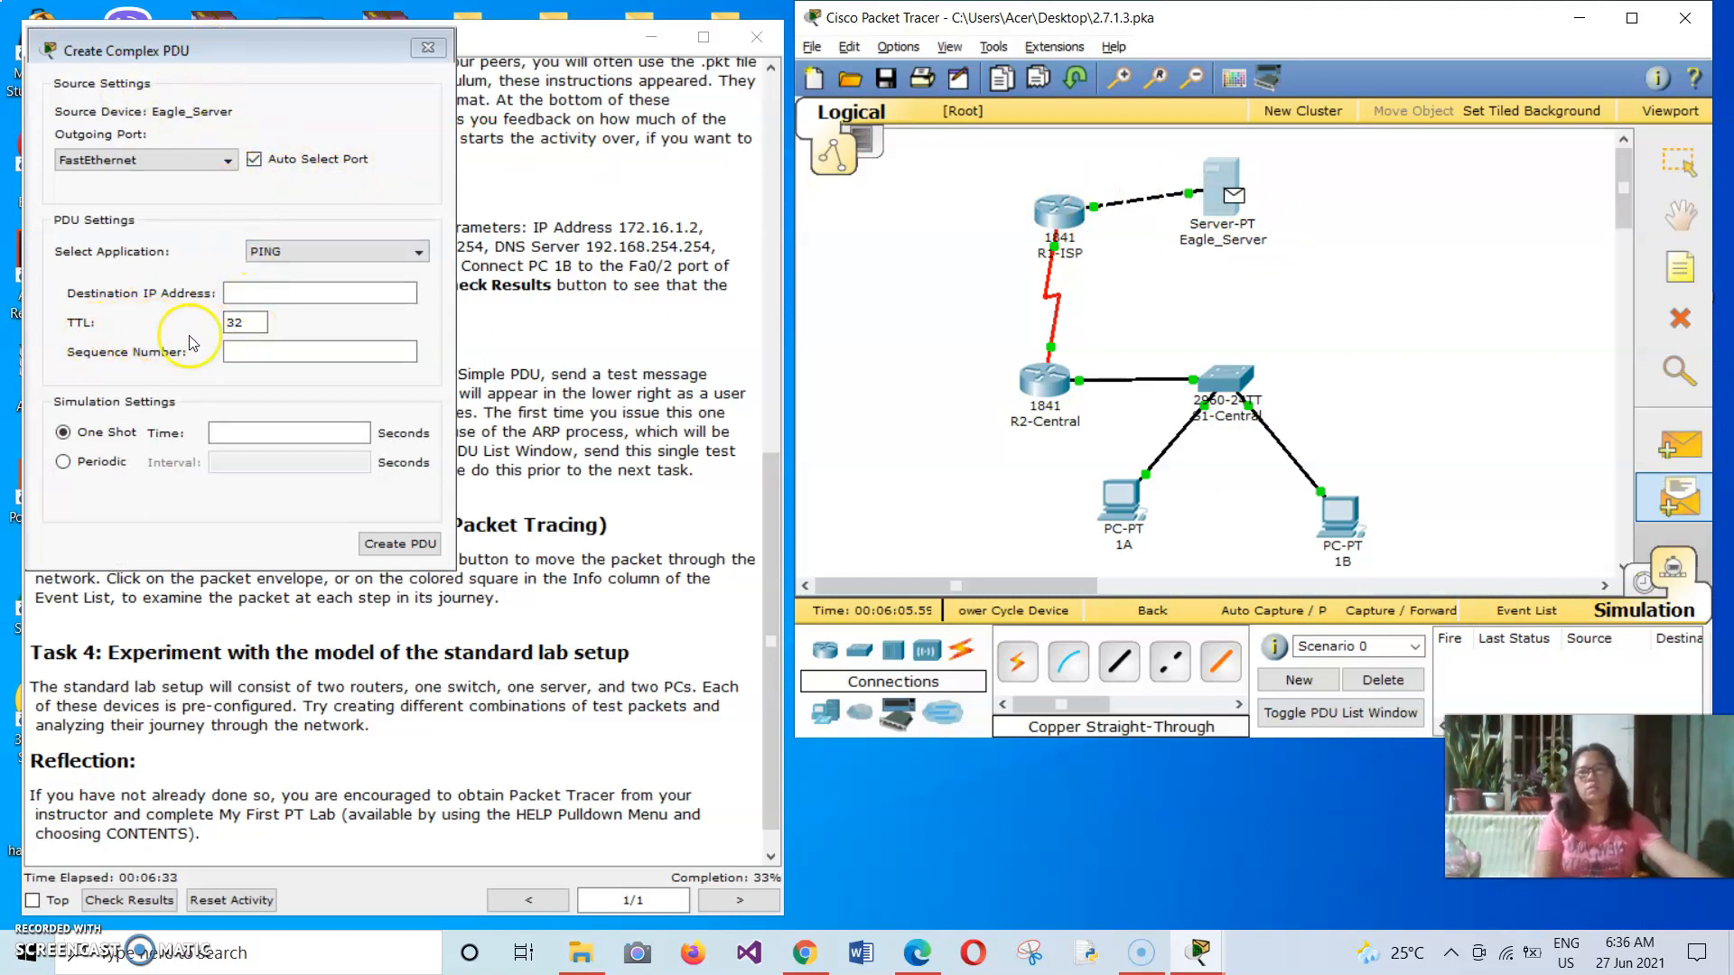
pyautogui.click(1037, 217)
pyautogui.click(1048, 370)
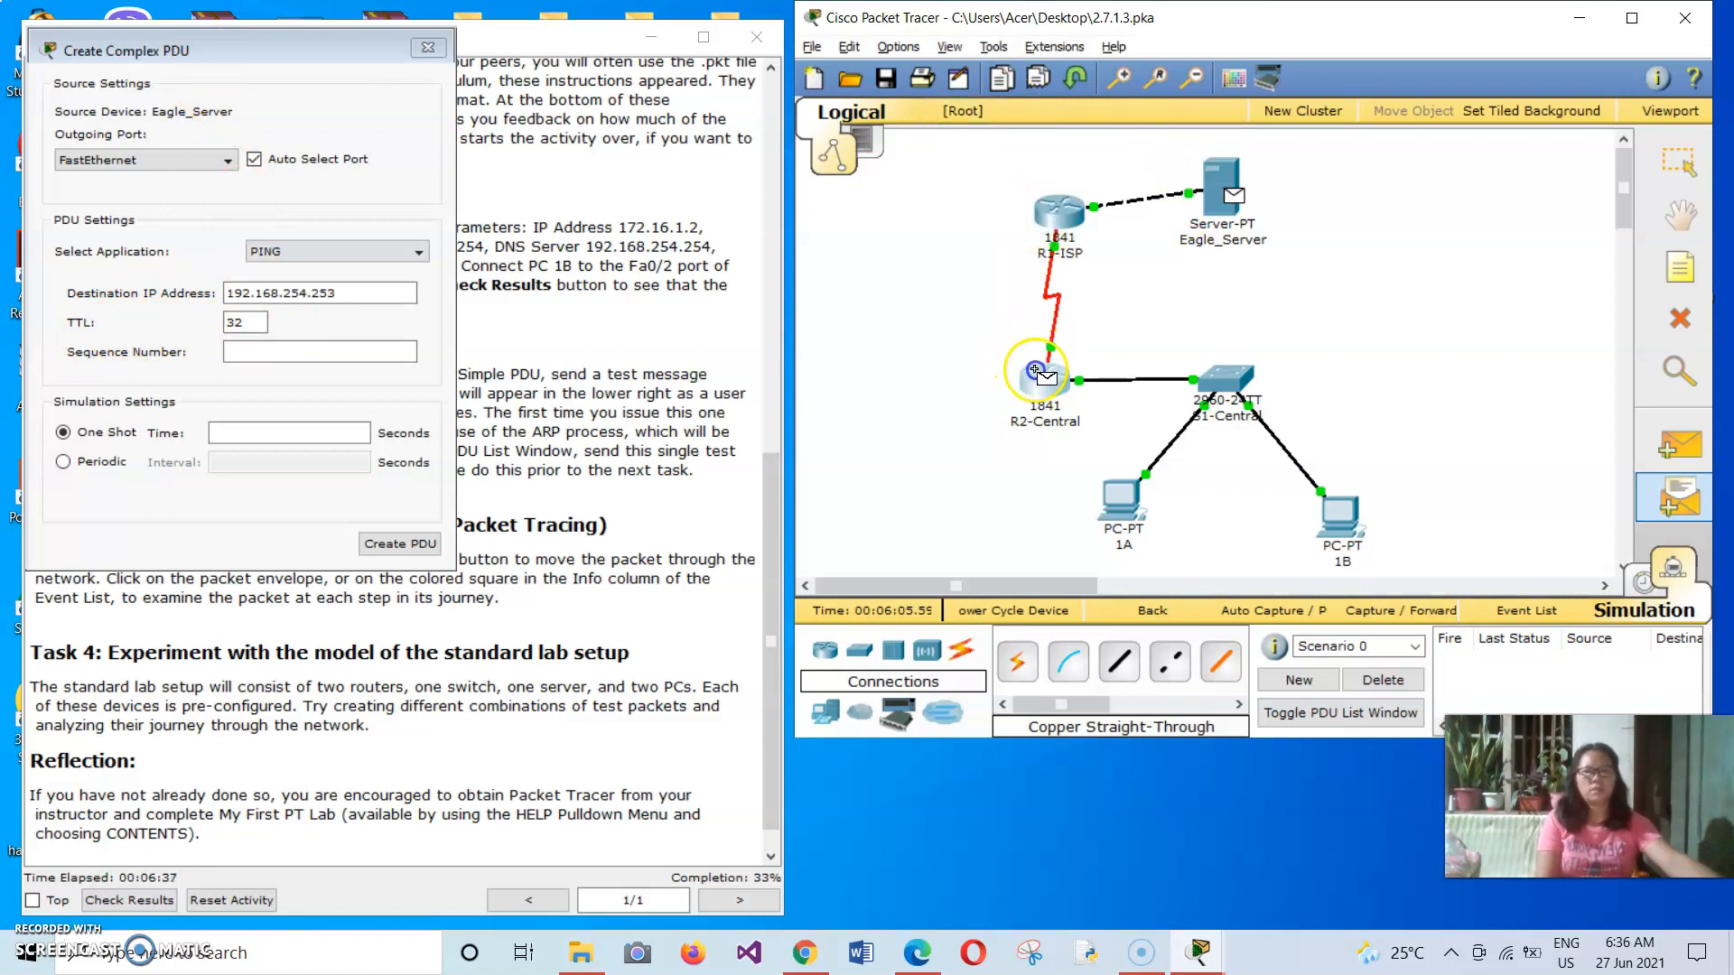
pyautogui.click(1221, 375)
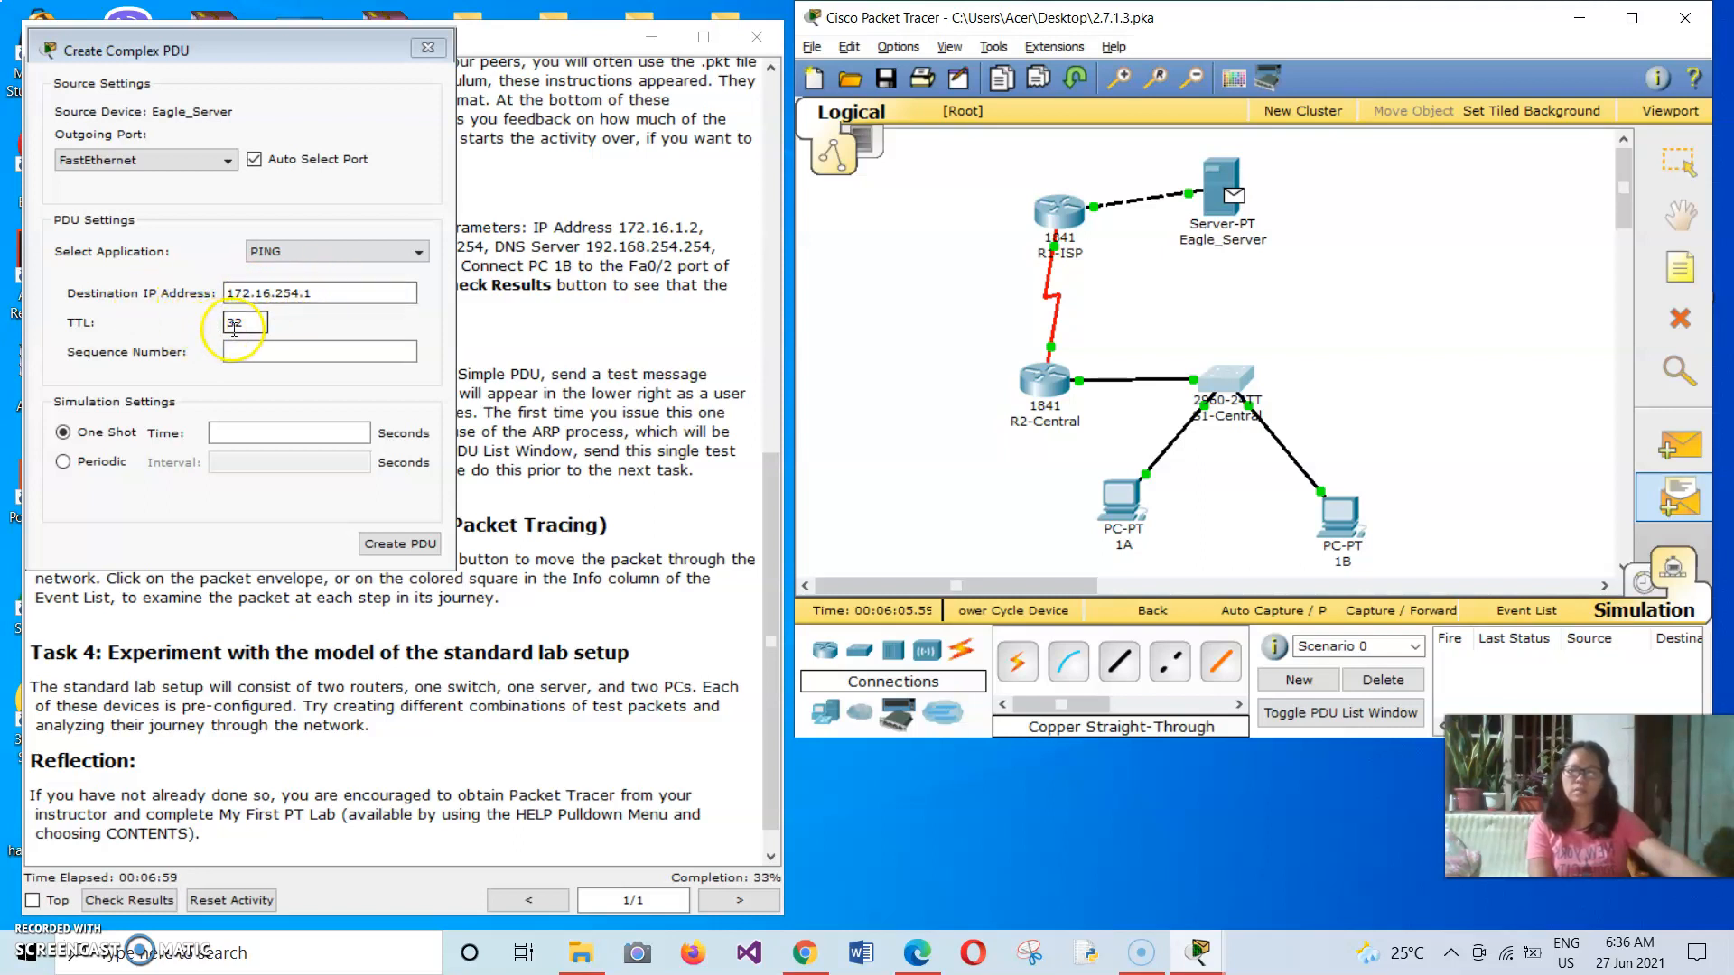
pyautogui.click(428, 47)
pyautogui.press('Escape')
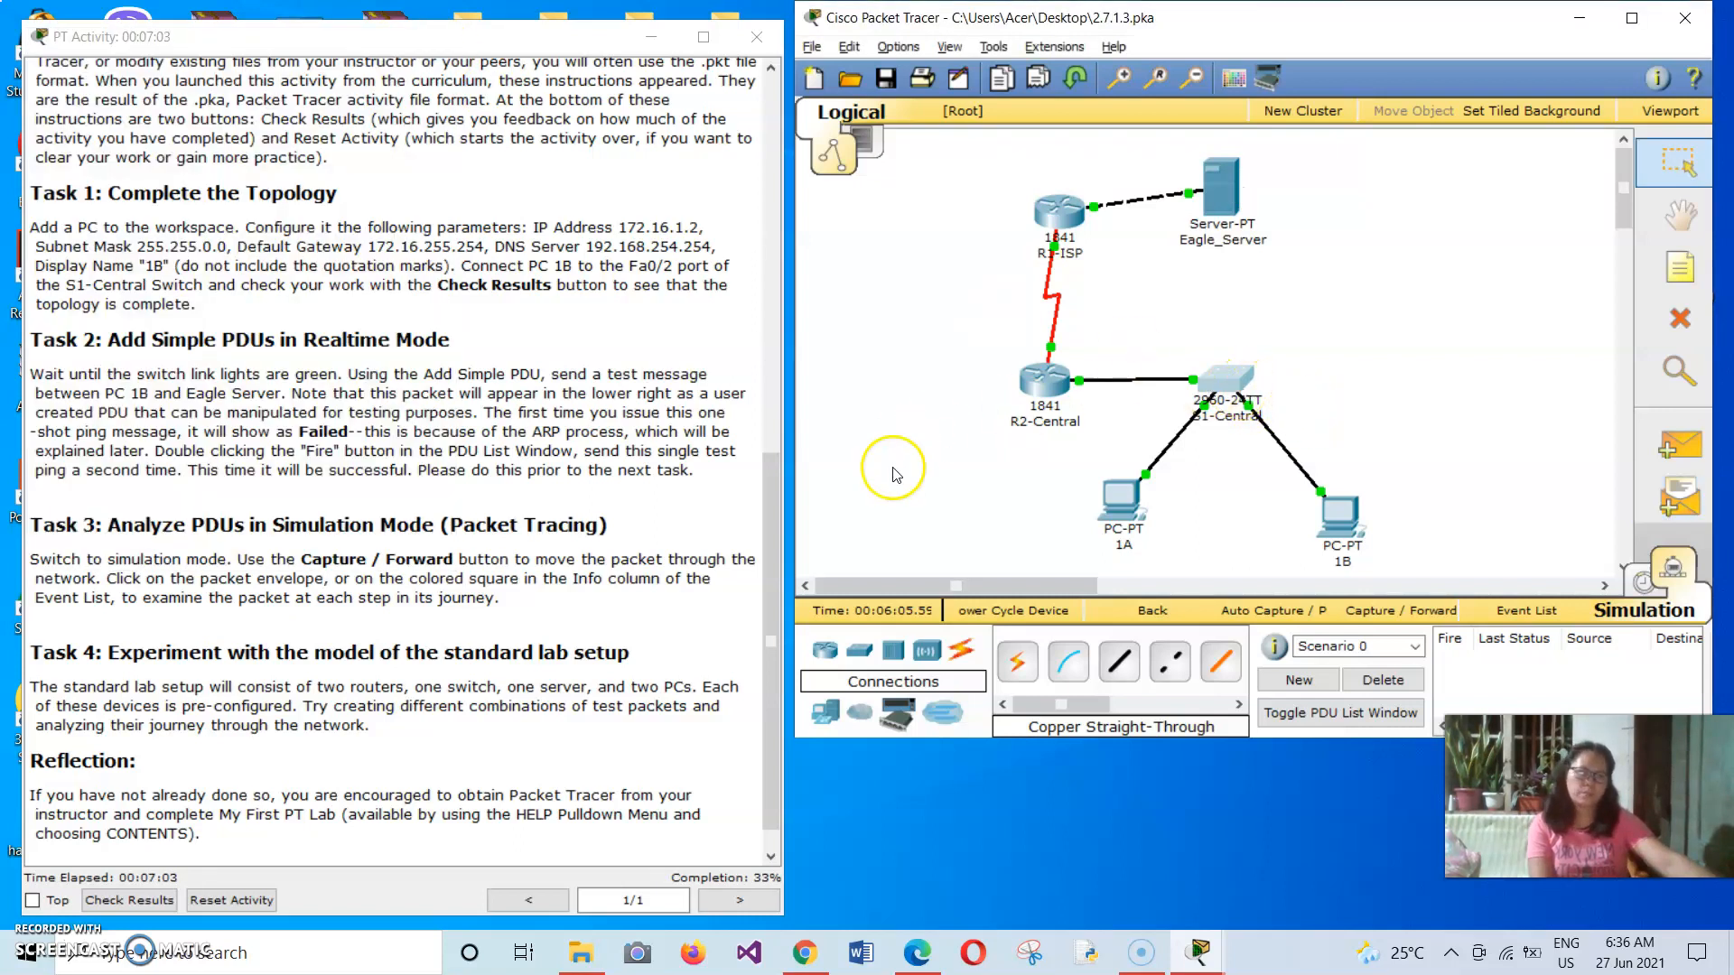
# Try to add a simple PDU from PC 1A to PC 1B and dismiss the warning.
pyautogui.click(1690, 501)
pyautogui.click(1680, 451)
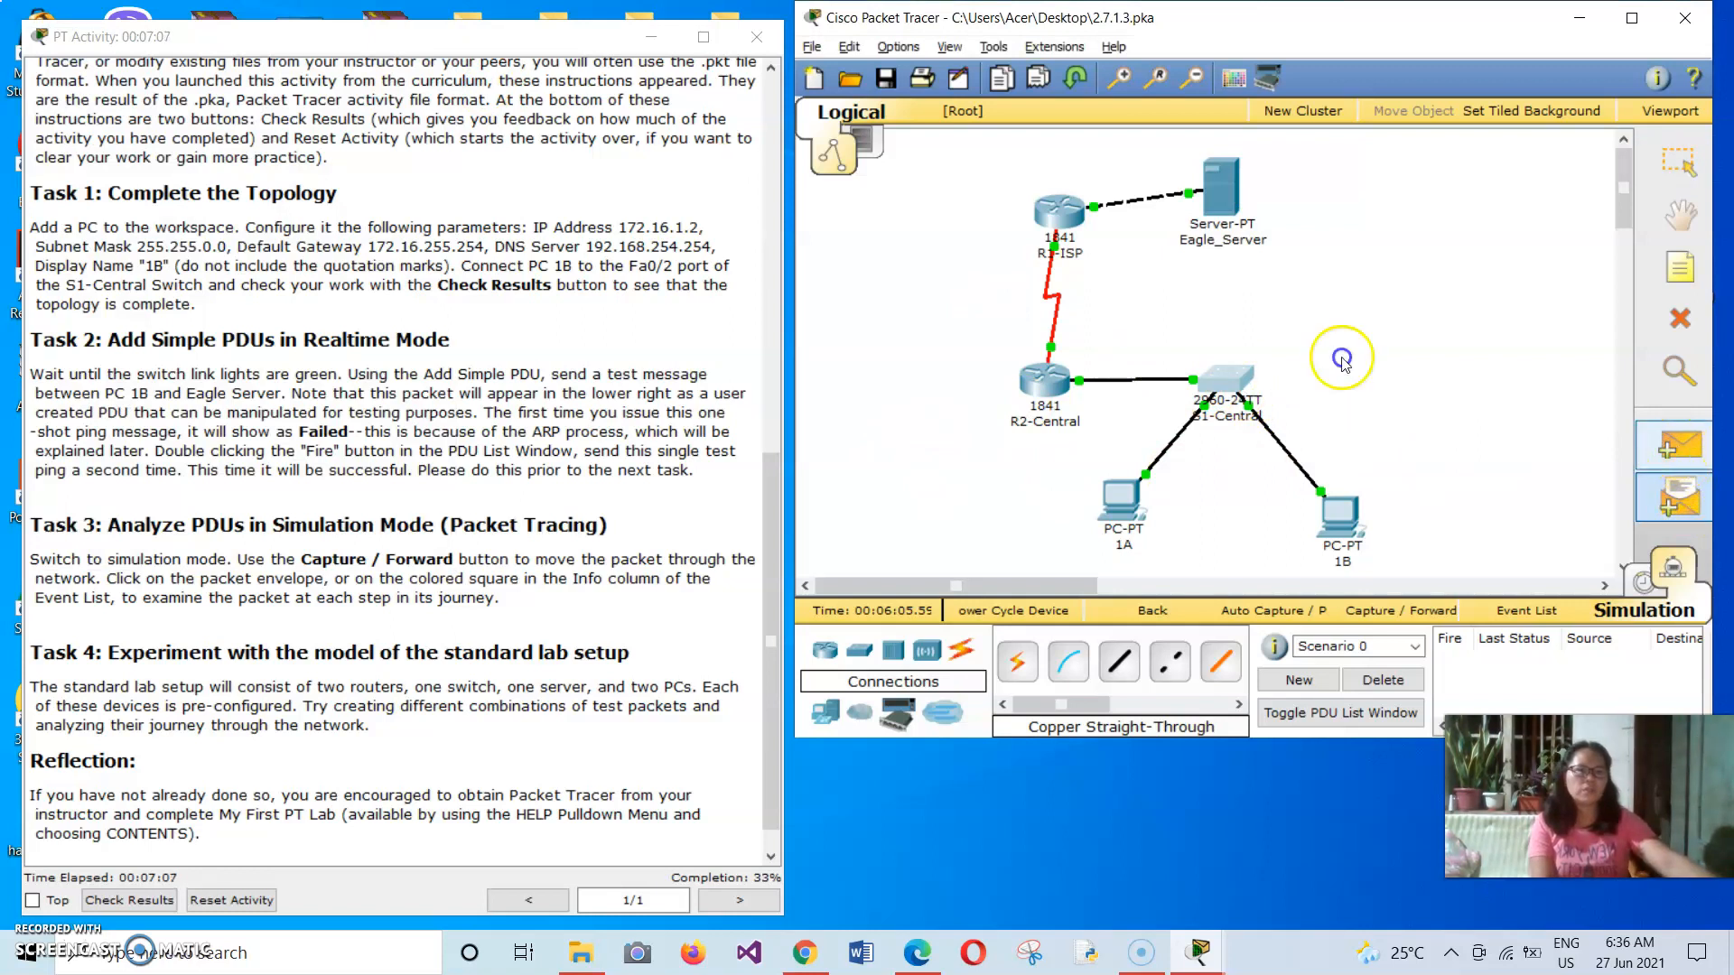
pyautogui.click(1122, 503)
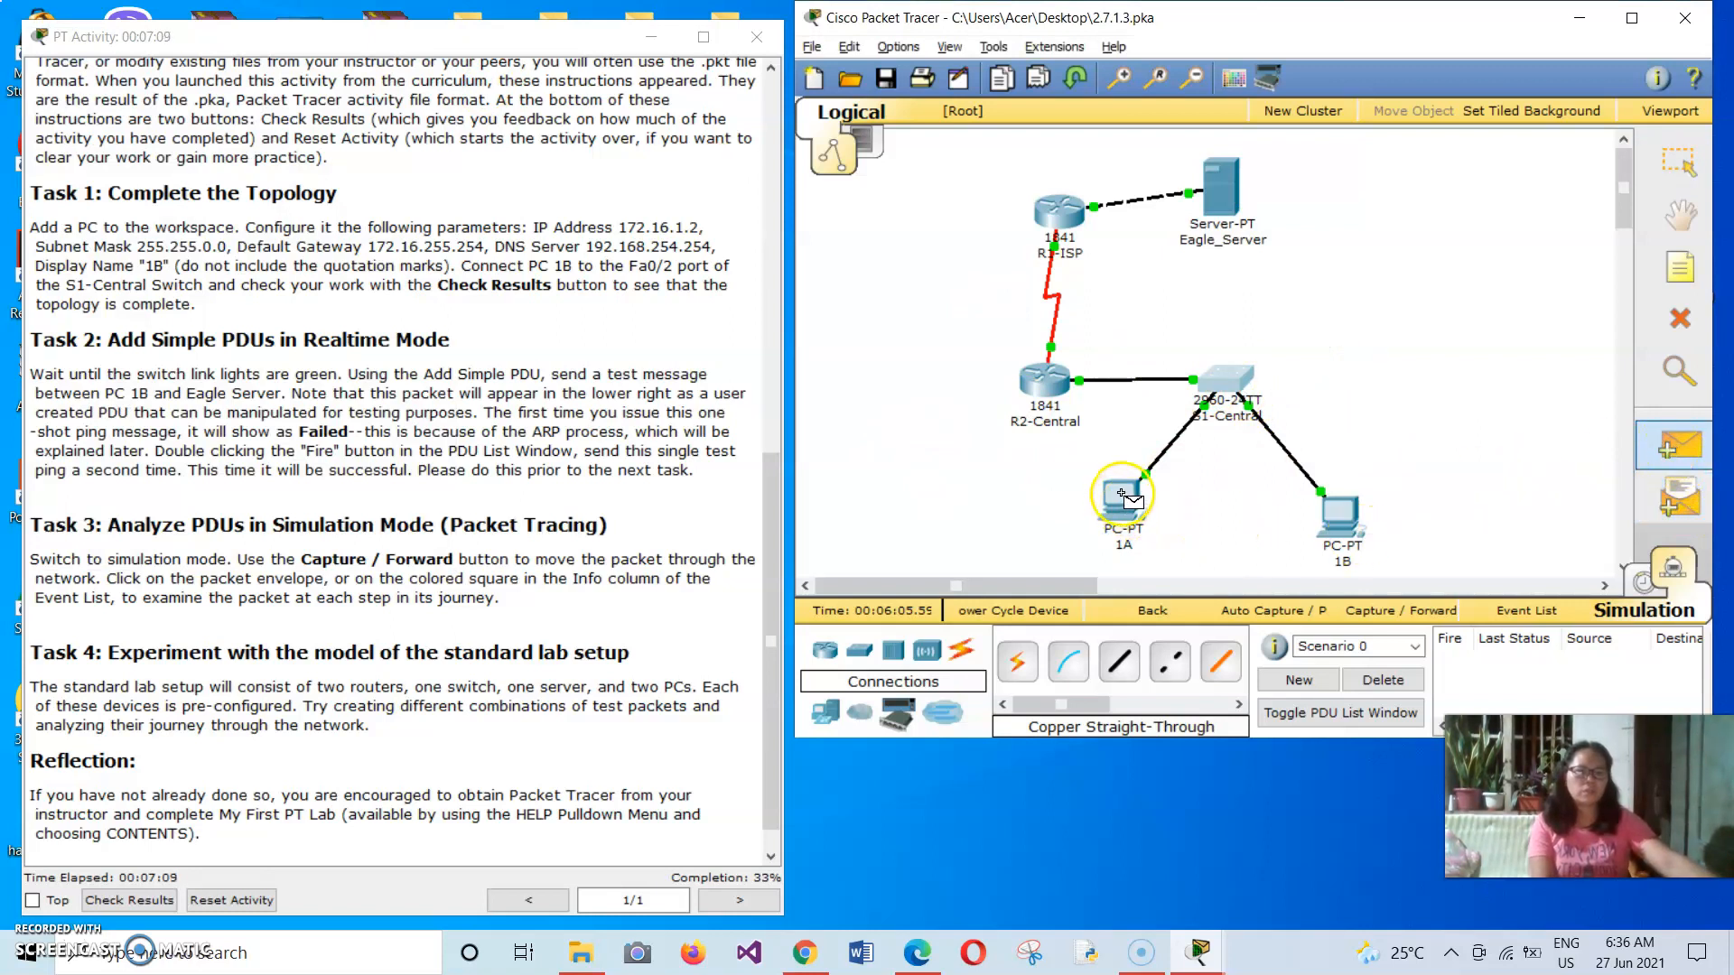
pyautogui.click(1340, 511)
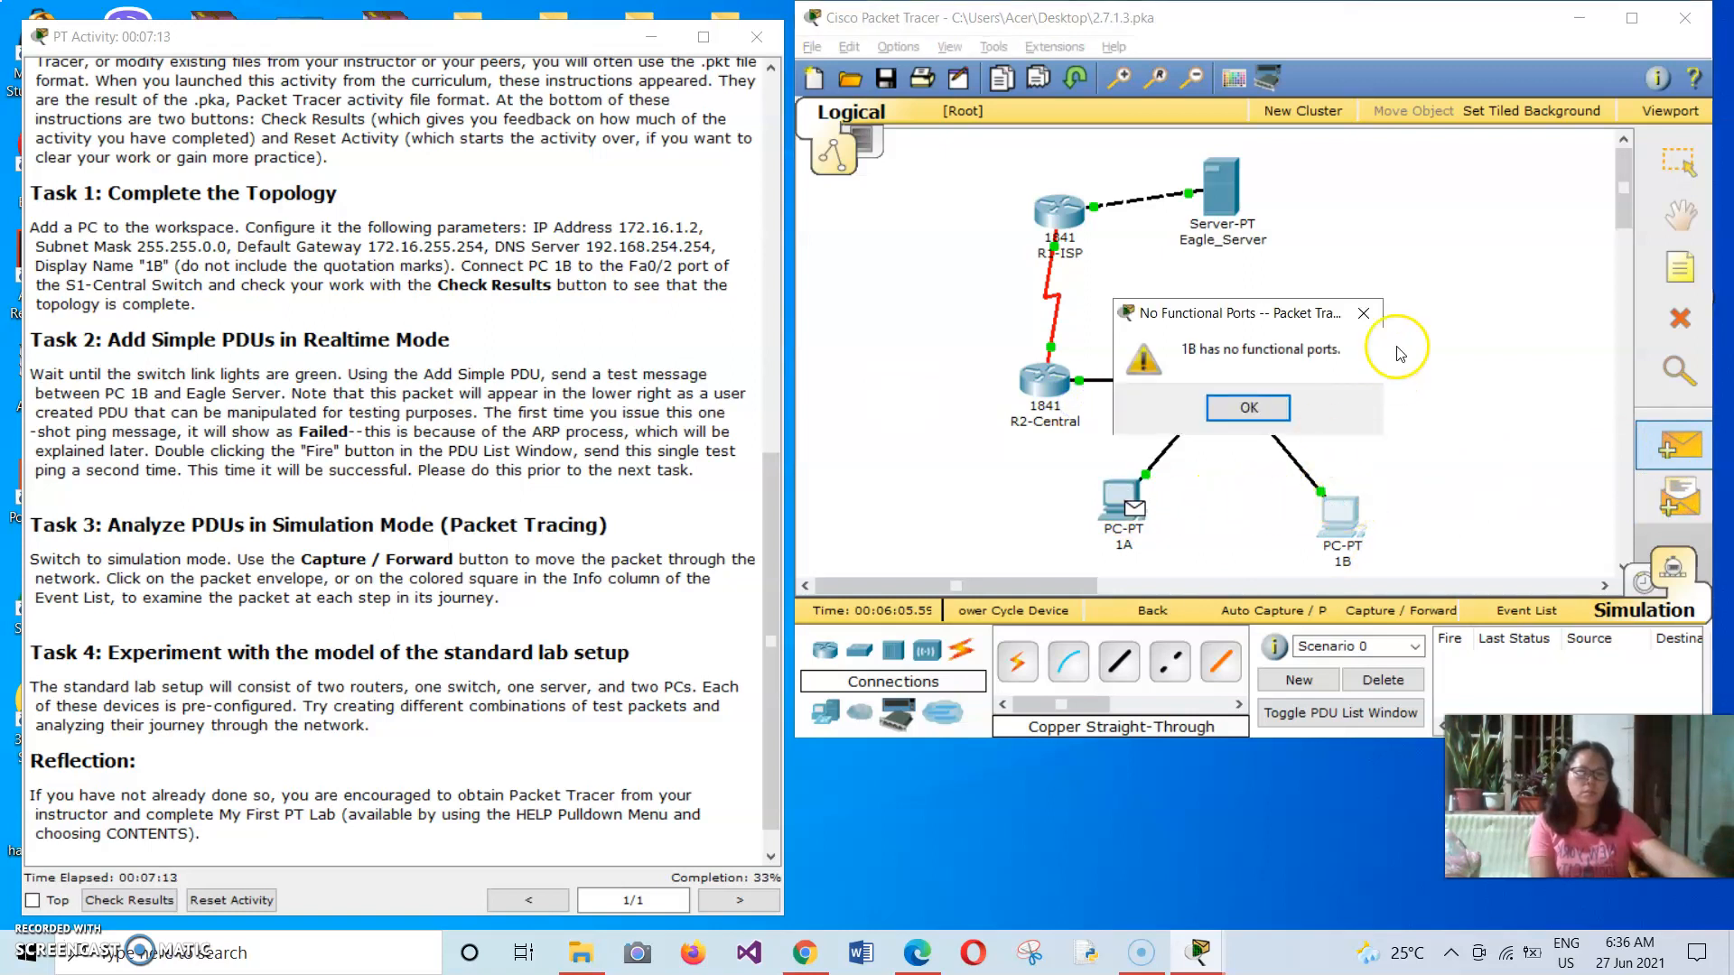
pyautogui.click(1364, 313)
pyautogui.click(1662, 438)
pyautogui.click(1682, 500)
pyautogui.click(1340, 516)
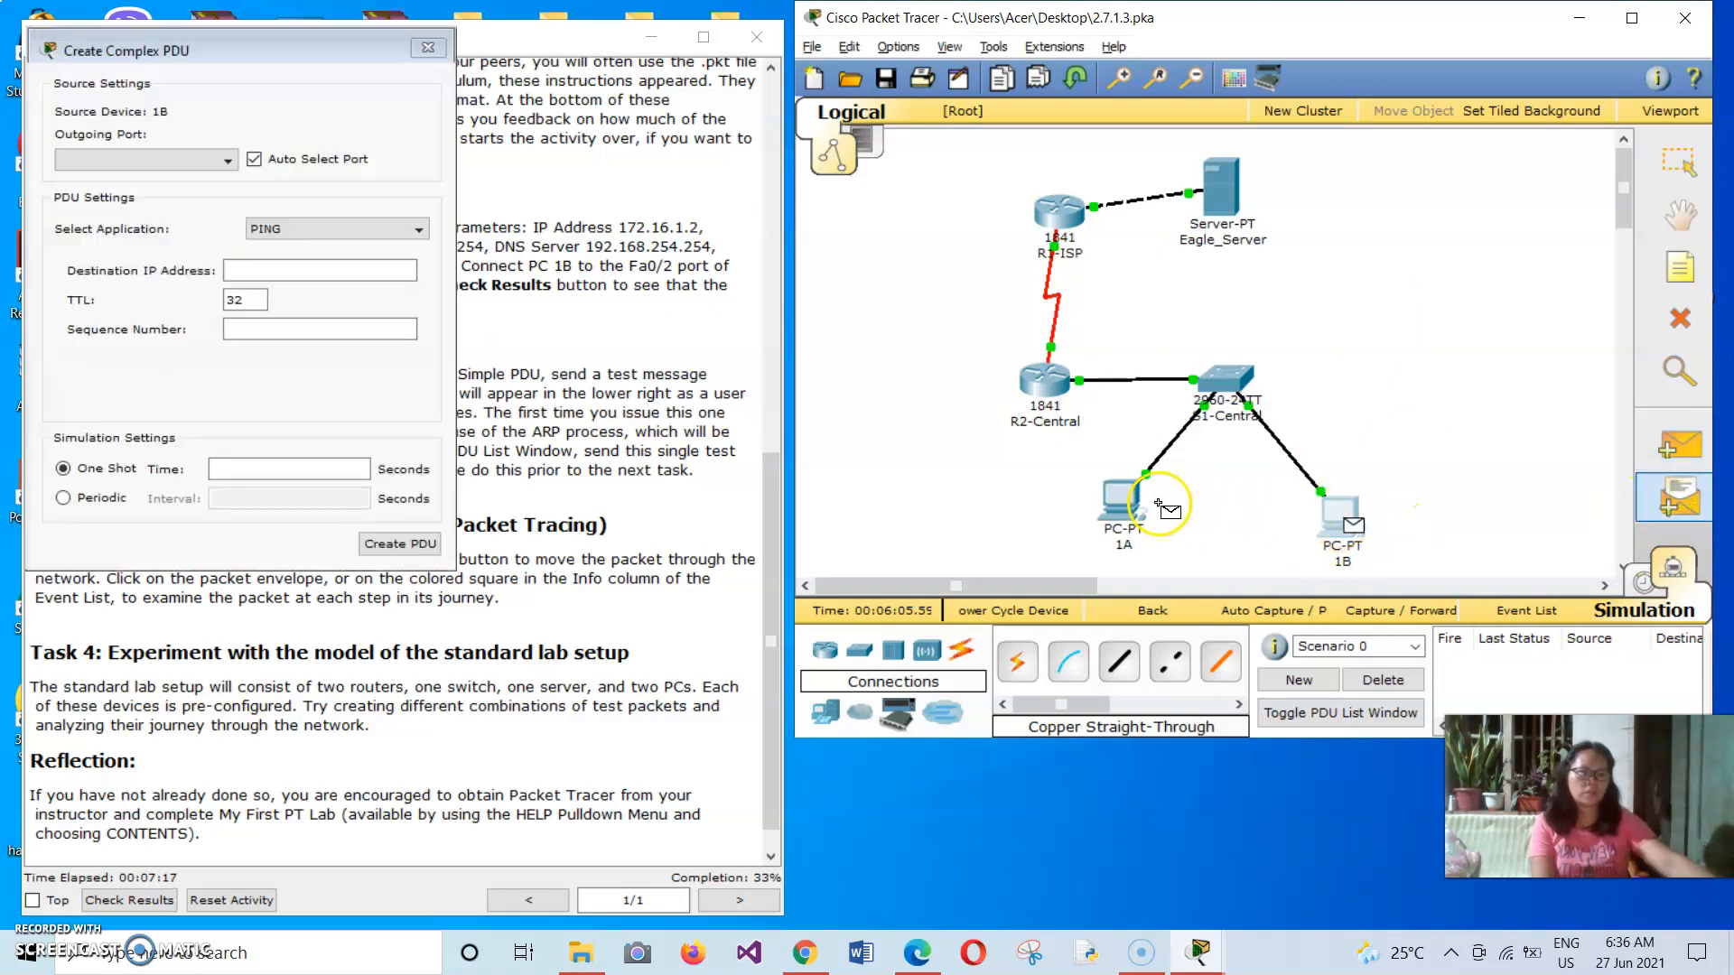
pyautogui.click(1120, 497)
pyautogui.click(370, 284)
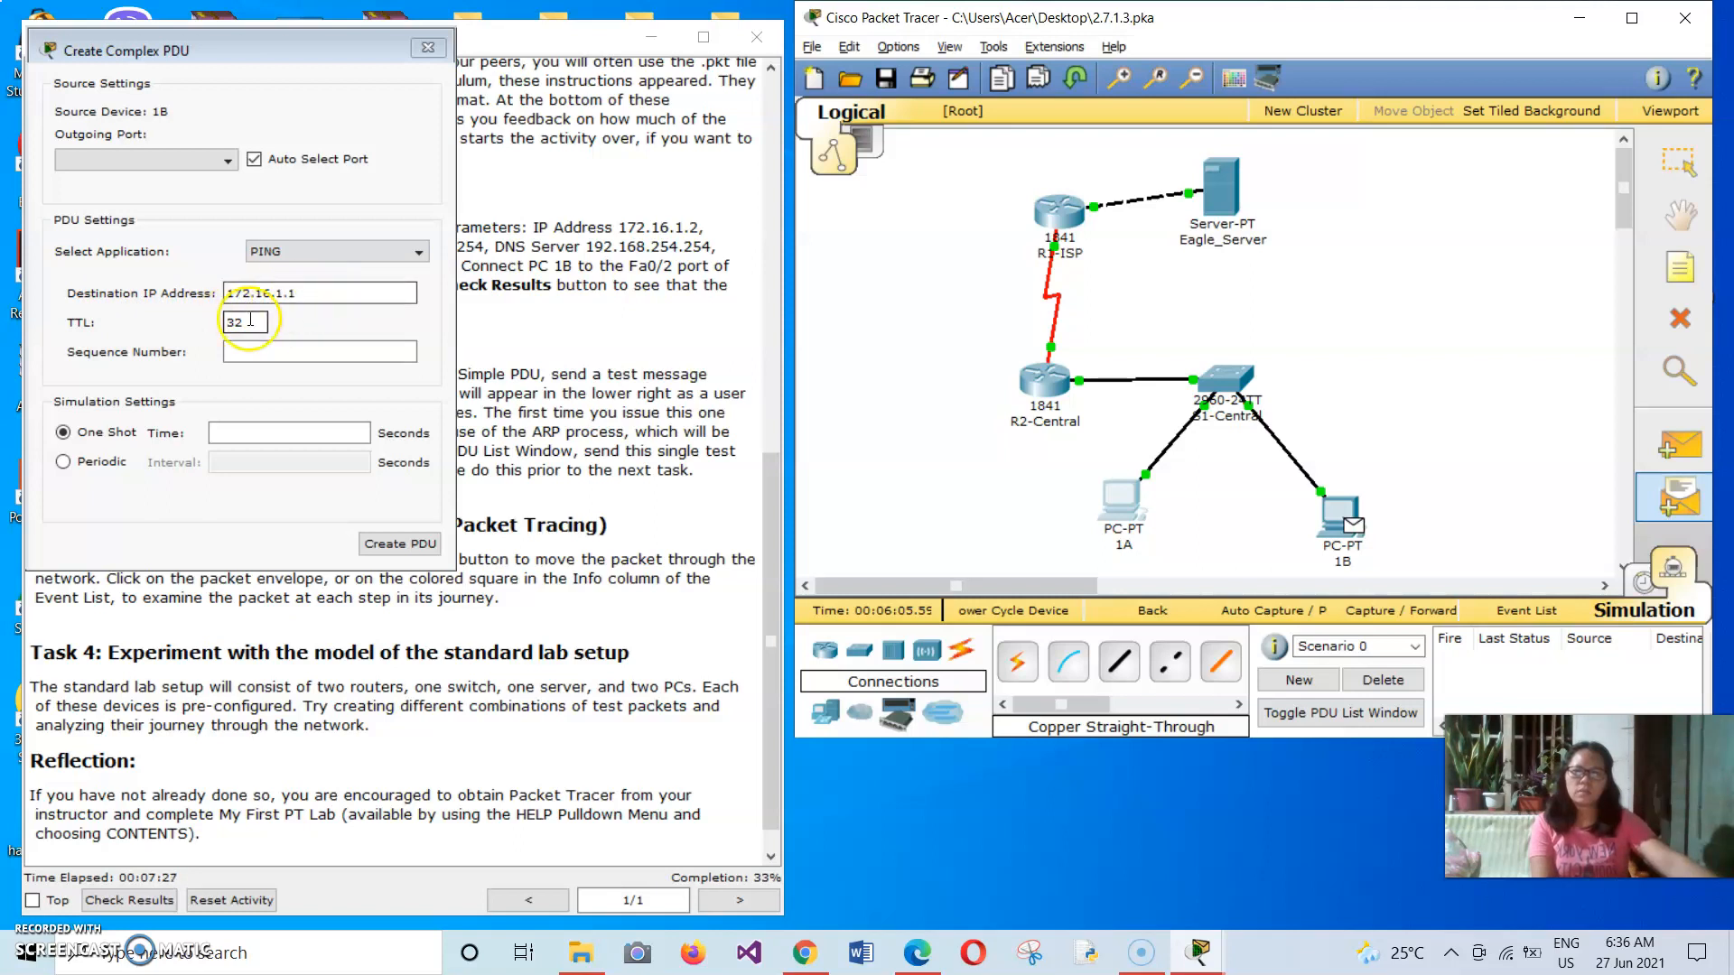
pyautogui.click(359, 50)
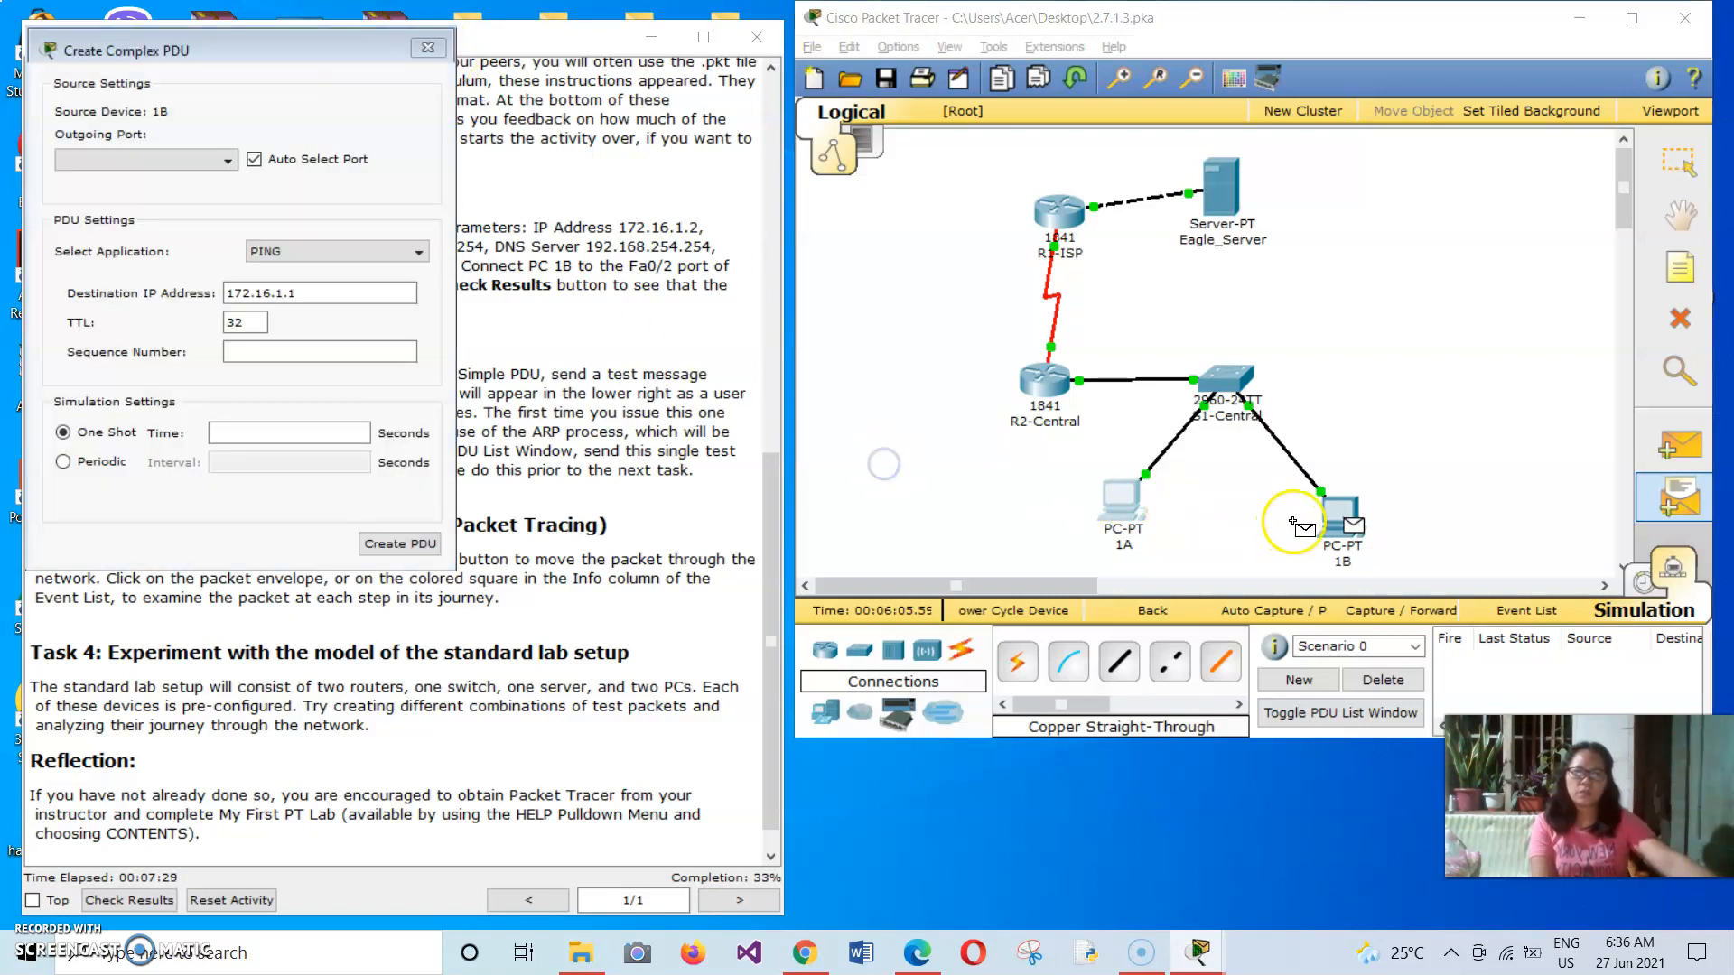
pyautogui.click(1338, 519)
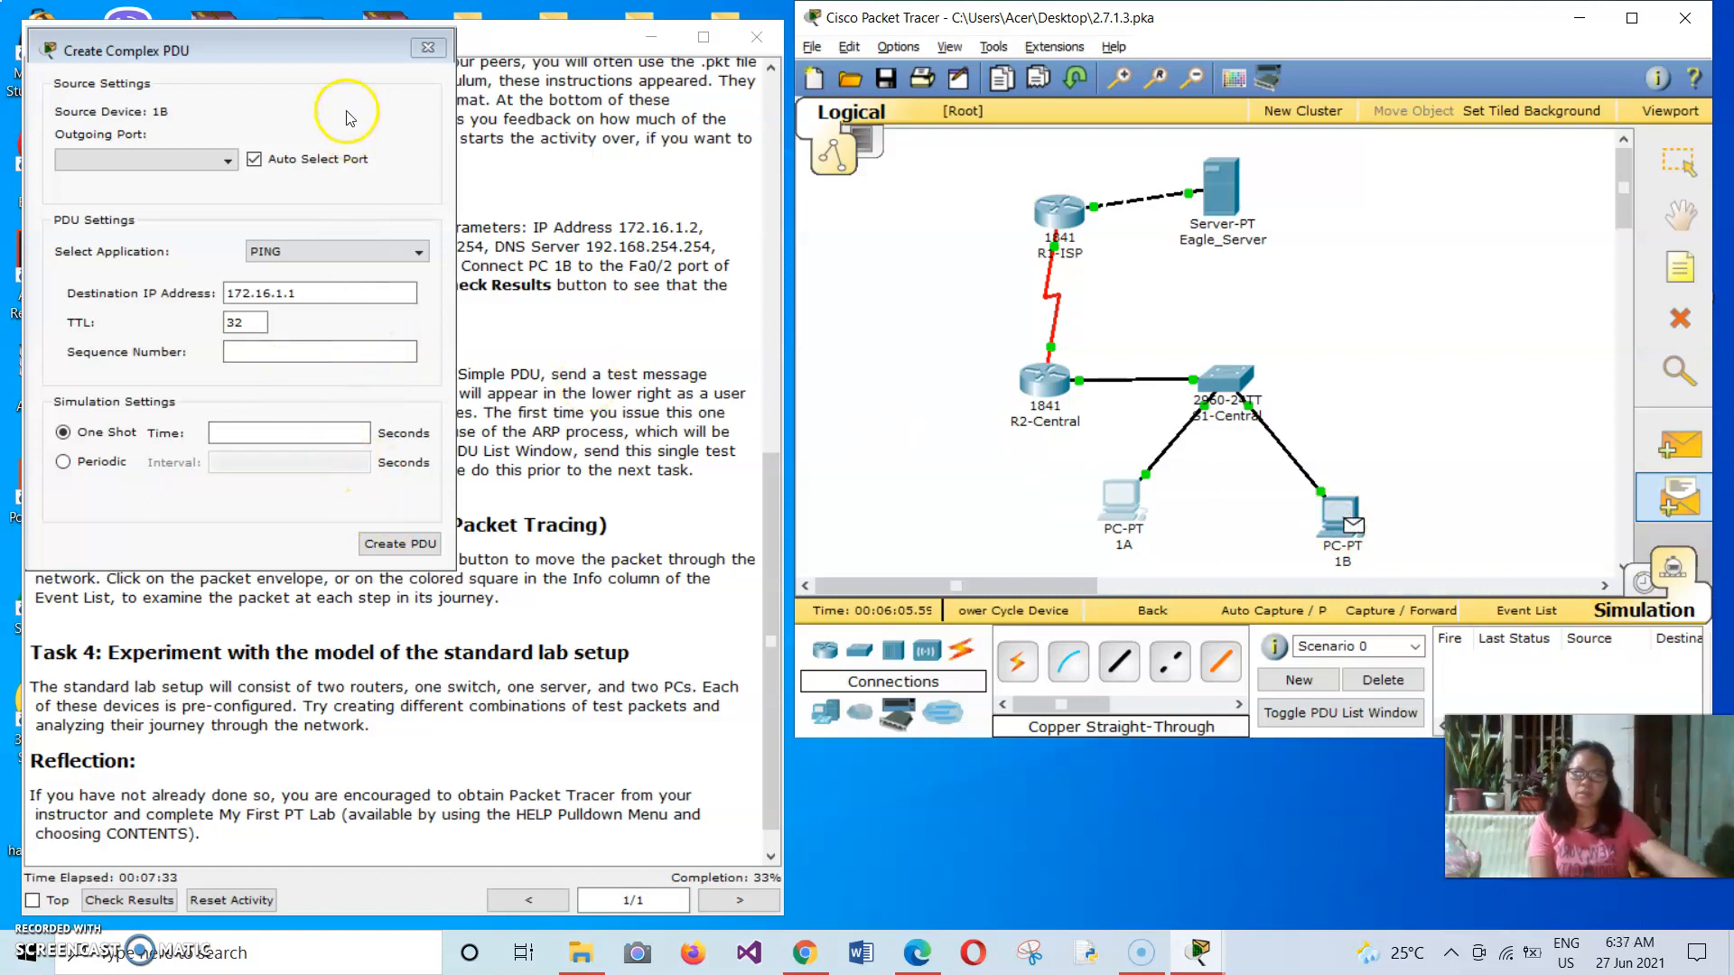
pyautogui.click(427, 50)
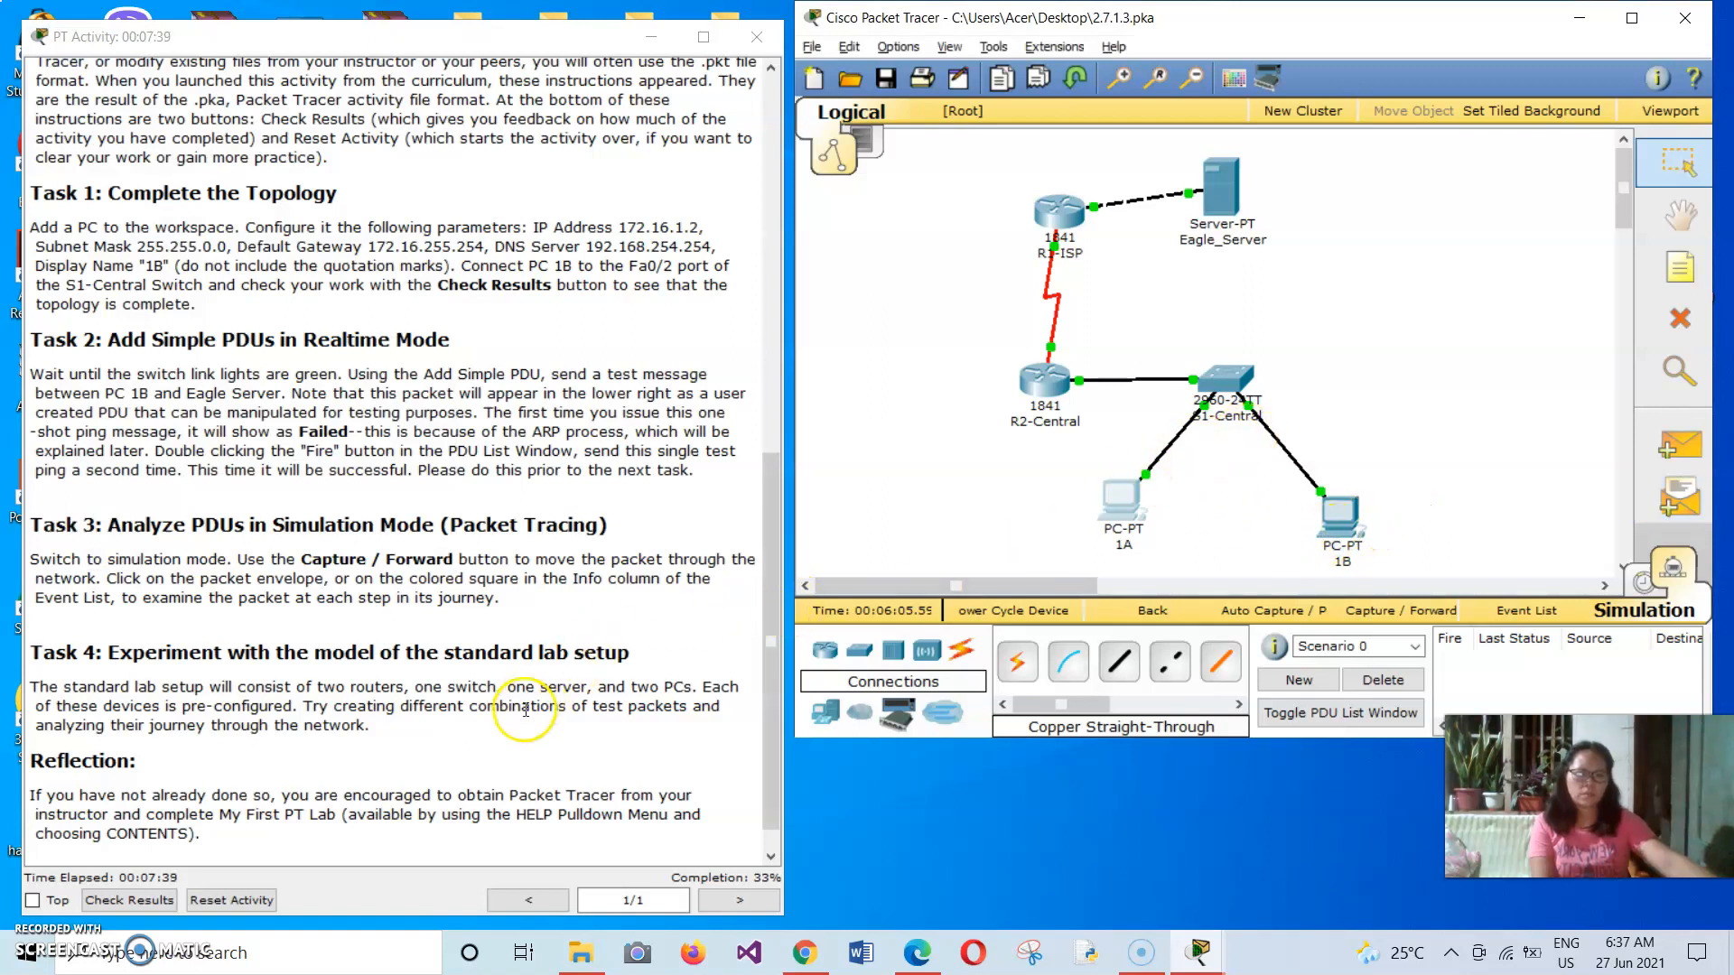
# Check the activity results, review the assessment items for PC 1B and close the results.
pyautogui.click(132, 900)
pyautogui.click(133, 900)
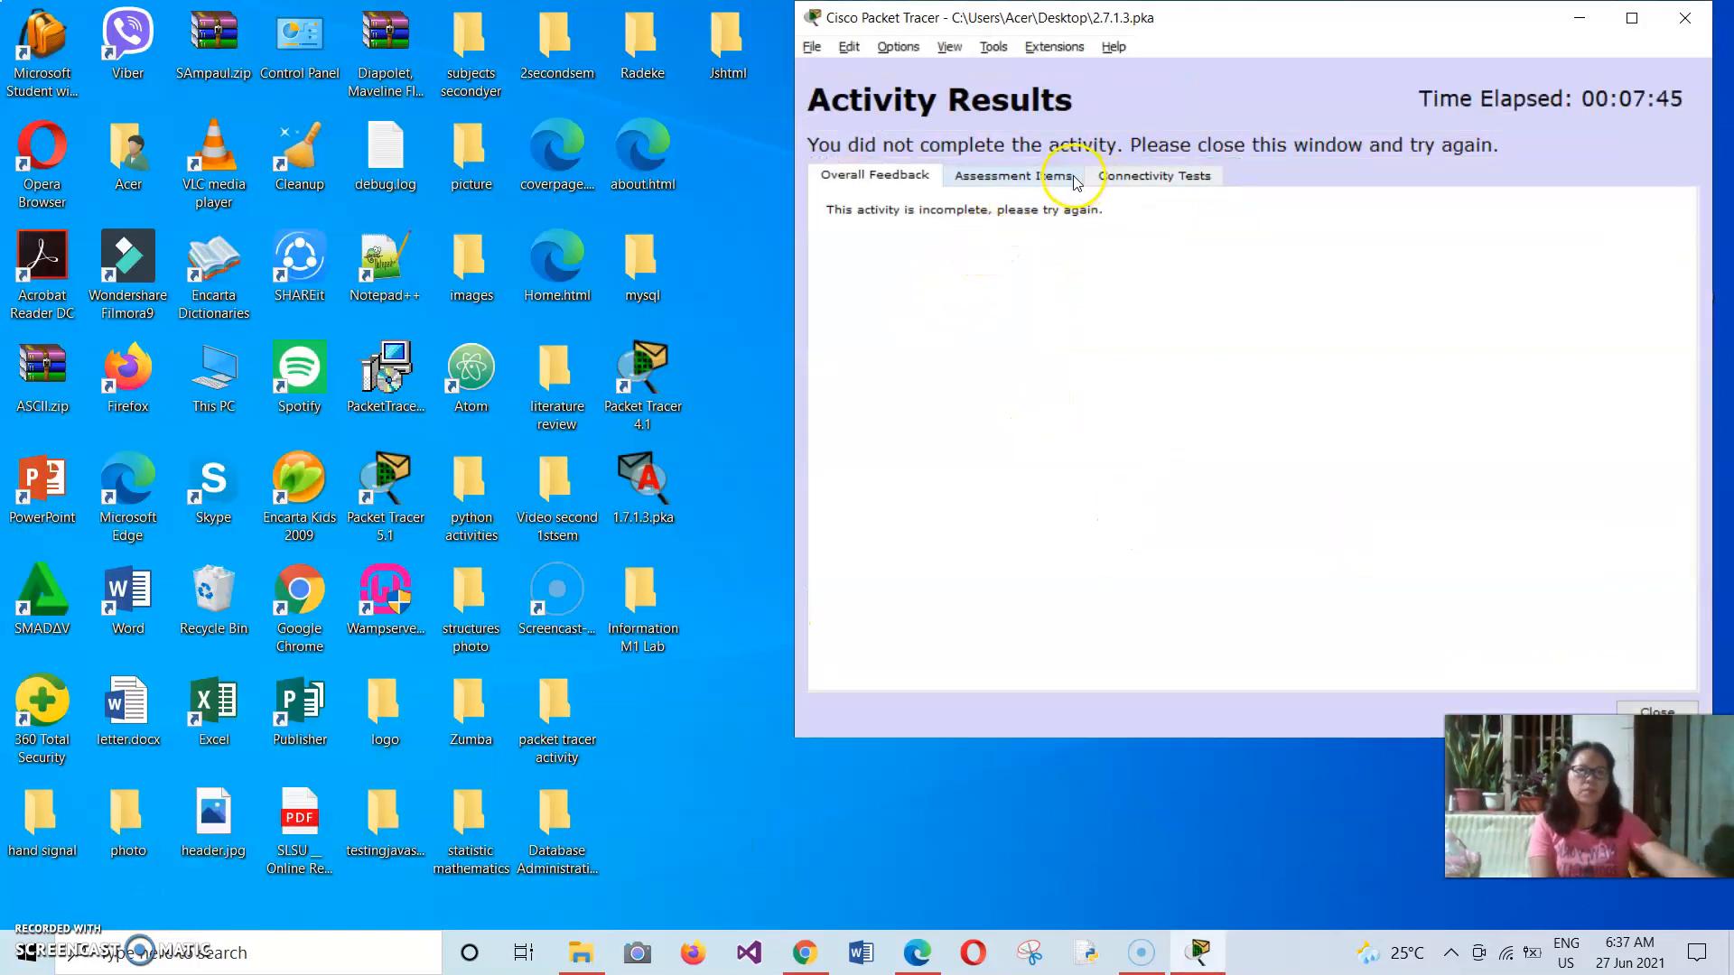
pyautogui.click(1042, 177)
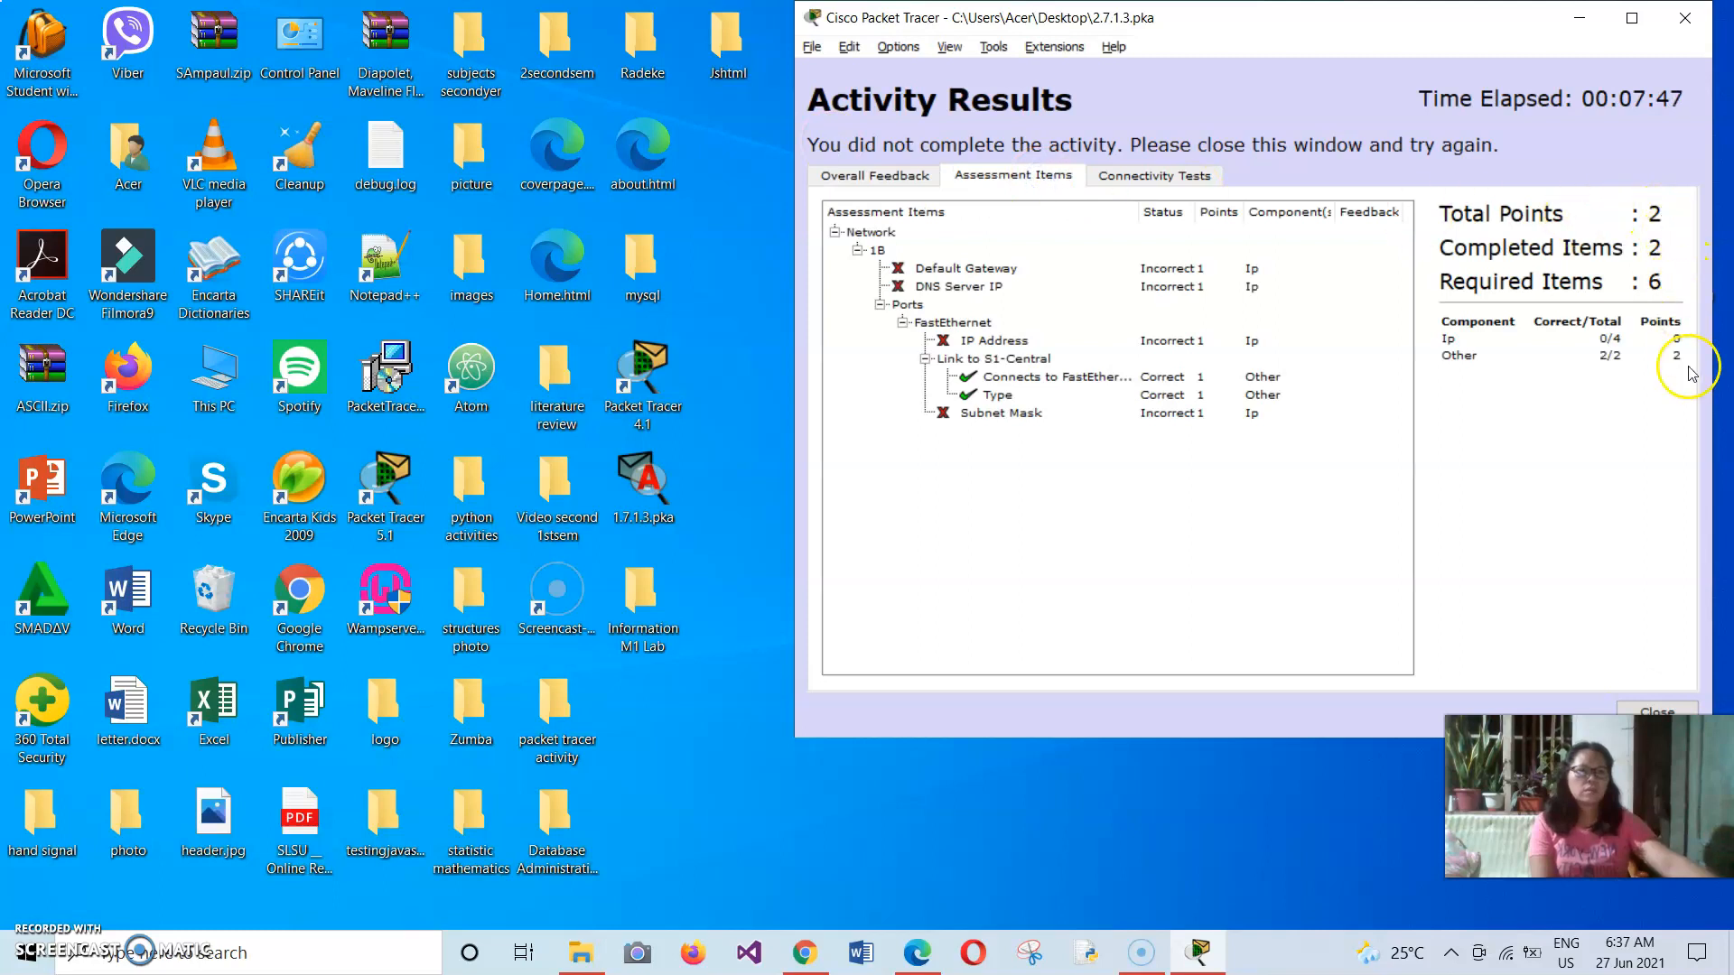
pyautogui.click(1630, 712)
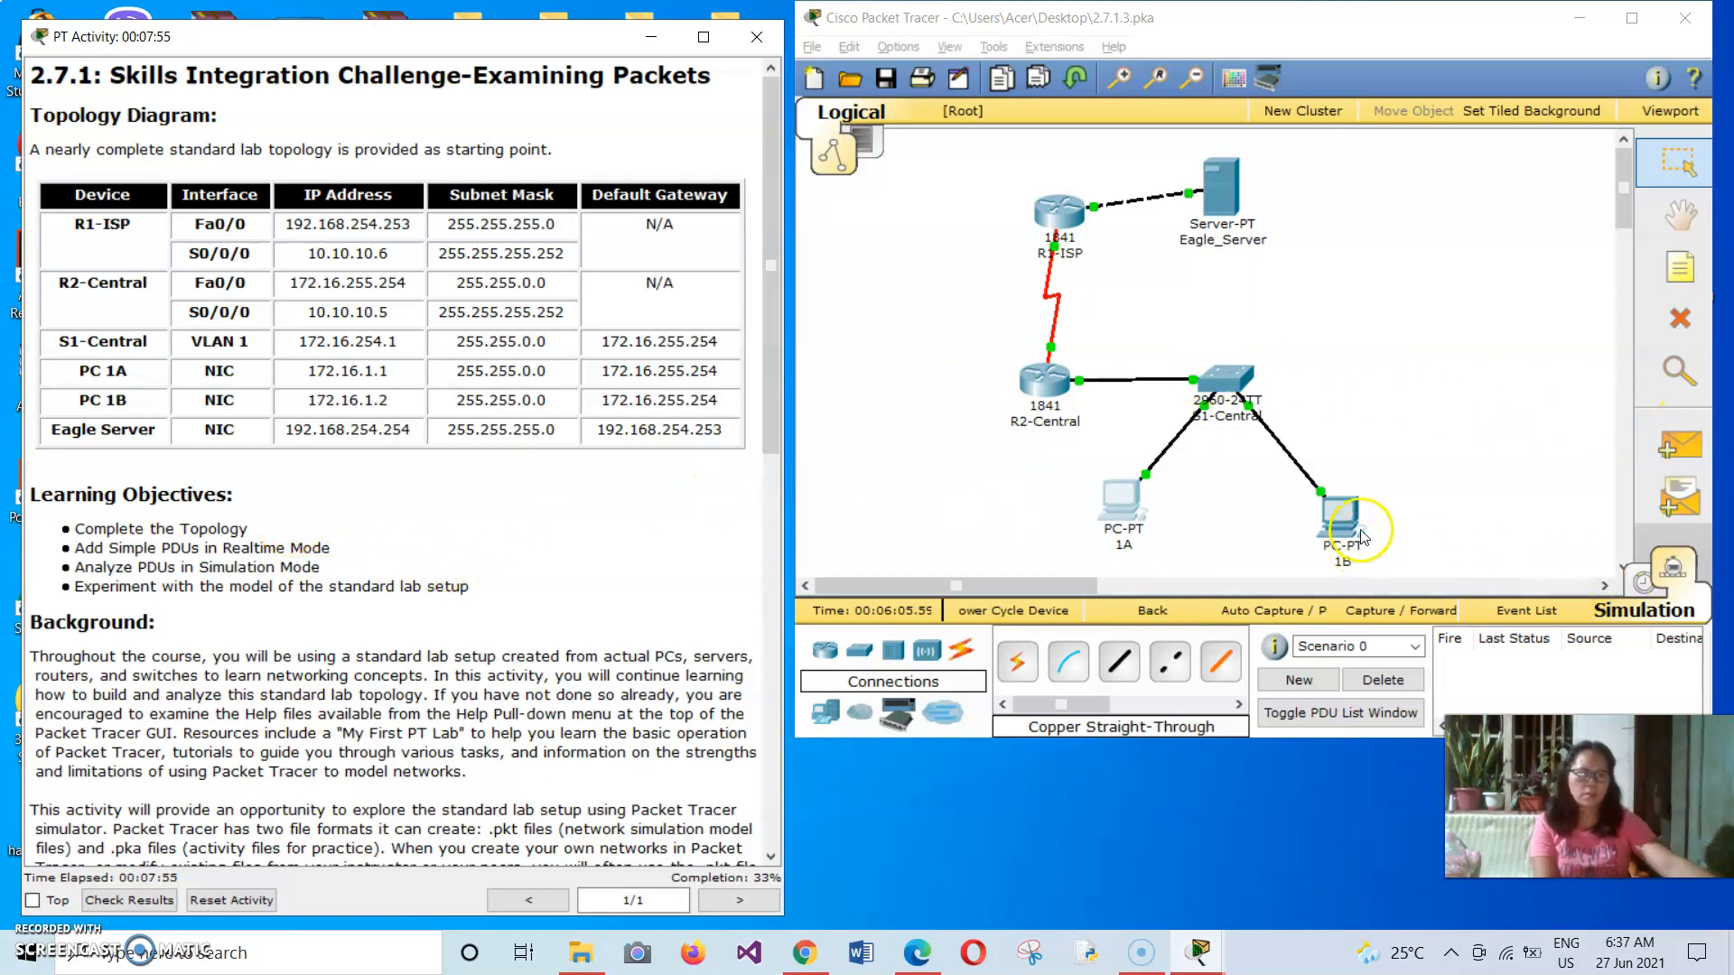
# Try again to add a simple PDU with PC 1A as source and PC 1B as destination.
pyautogui.click(1454, 644)
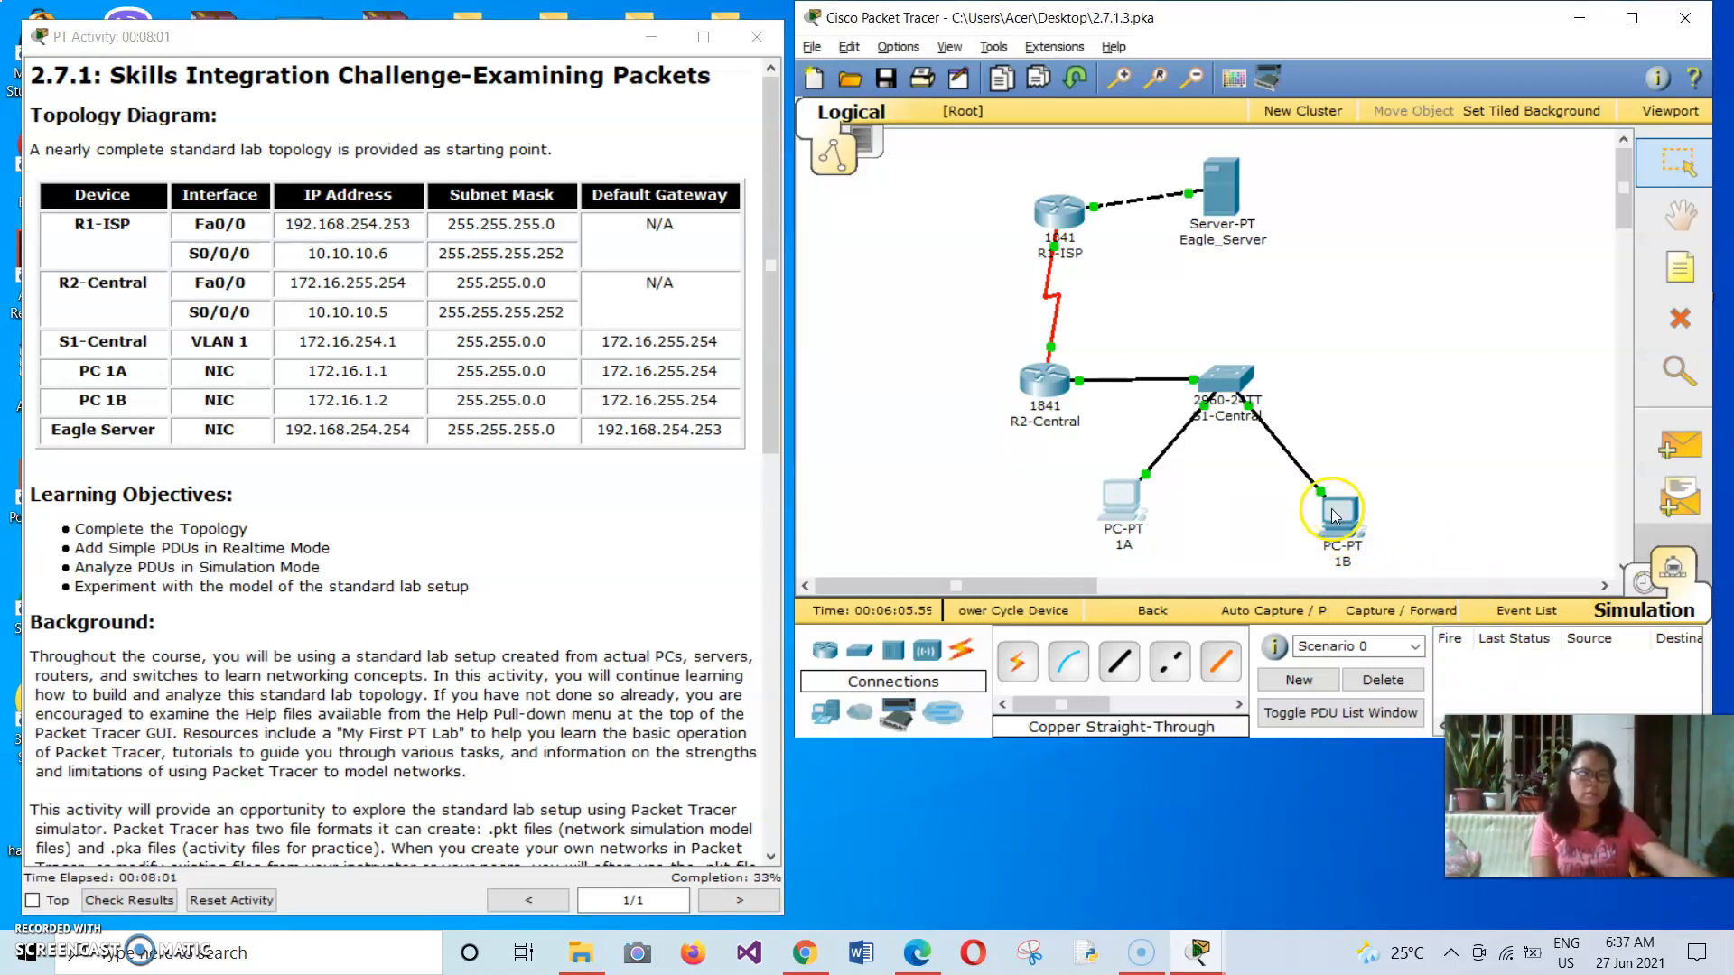
pyautogui.click(1673, 445)
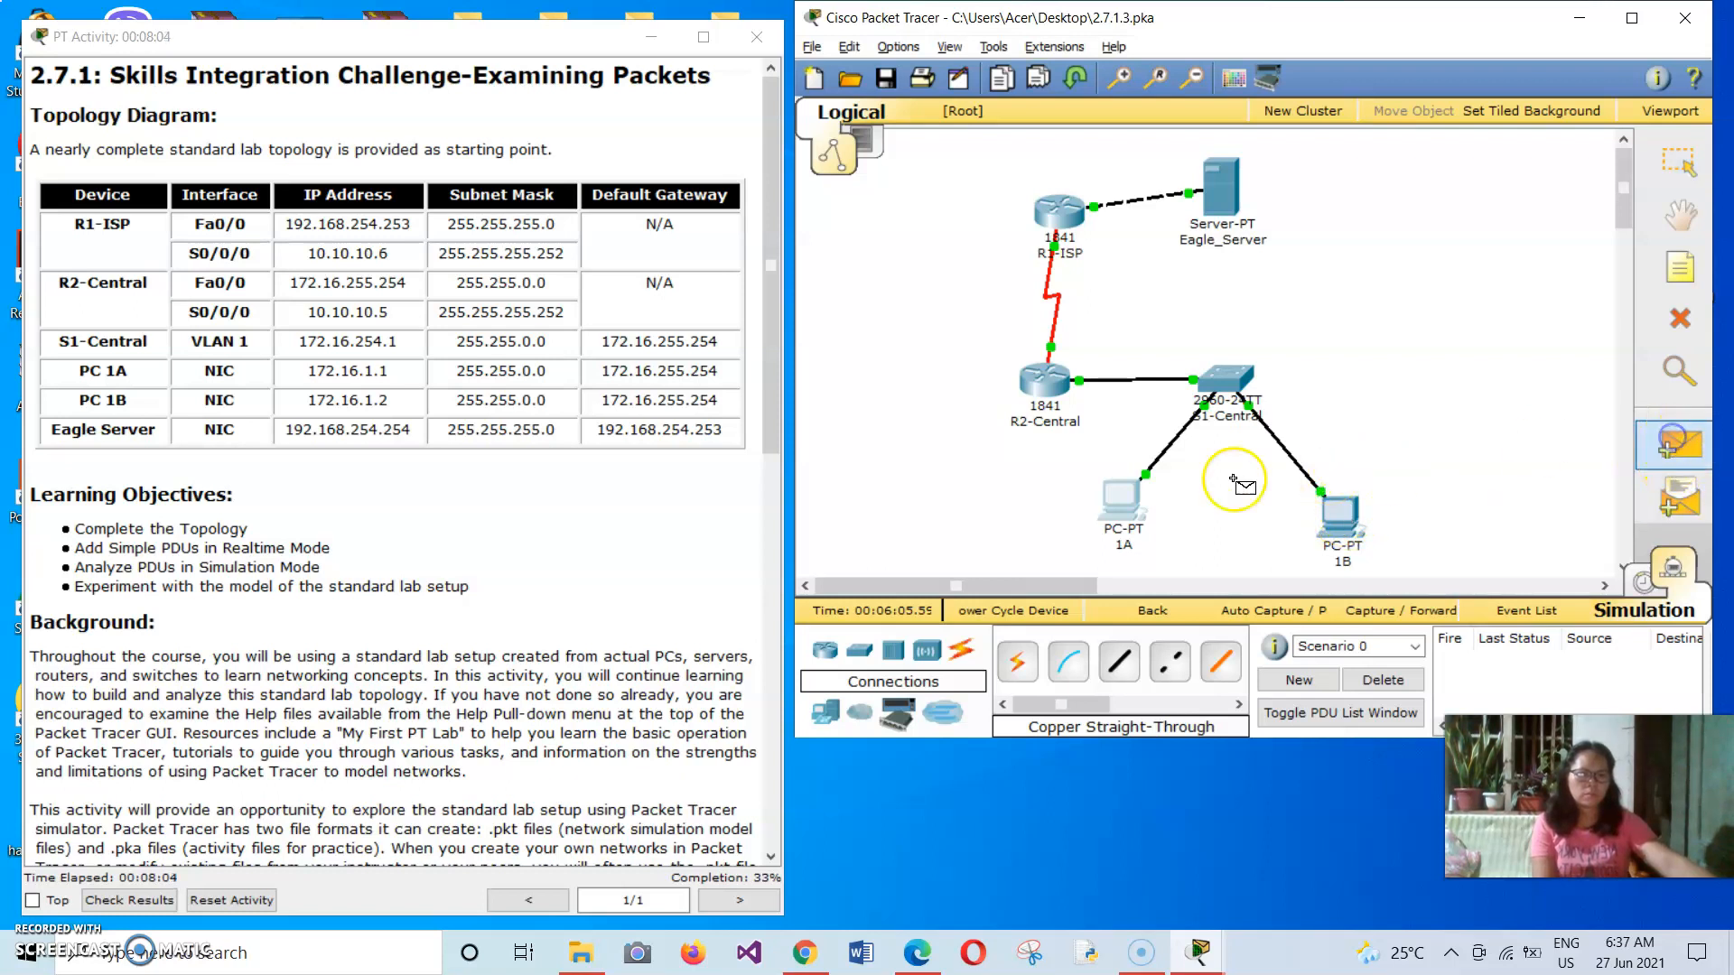
pyautogui.click(1138, 484)
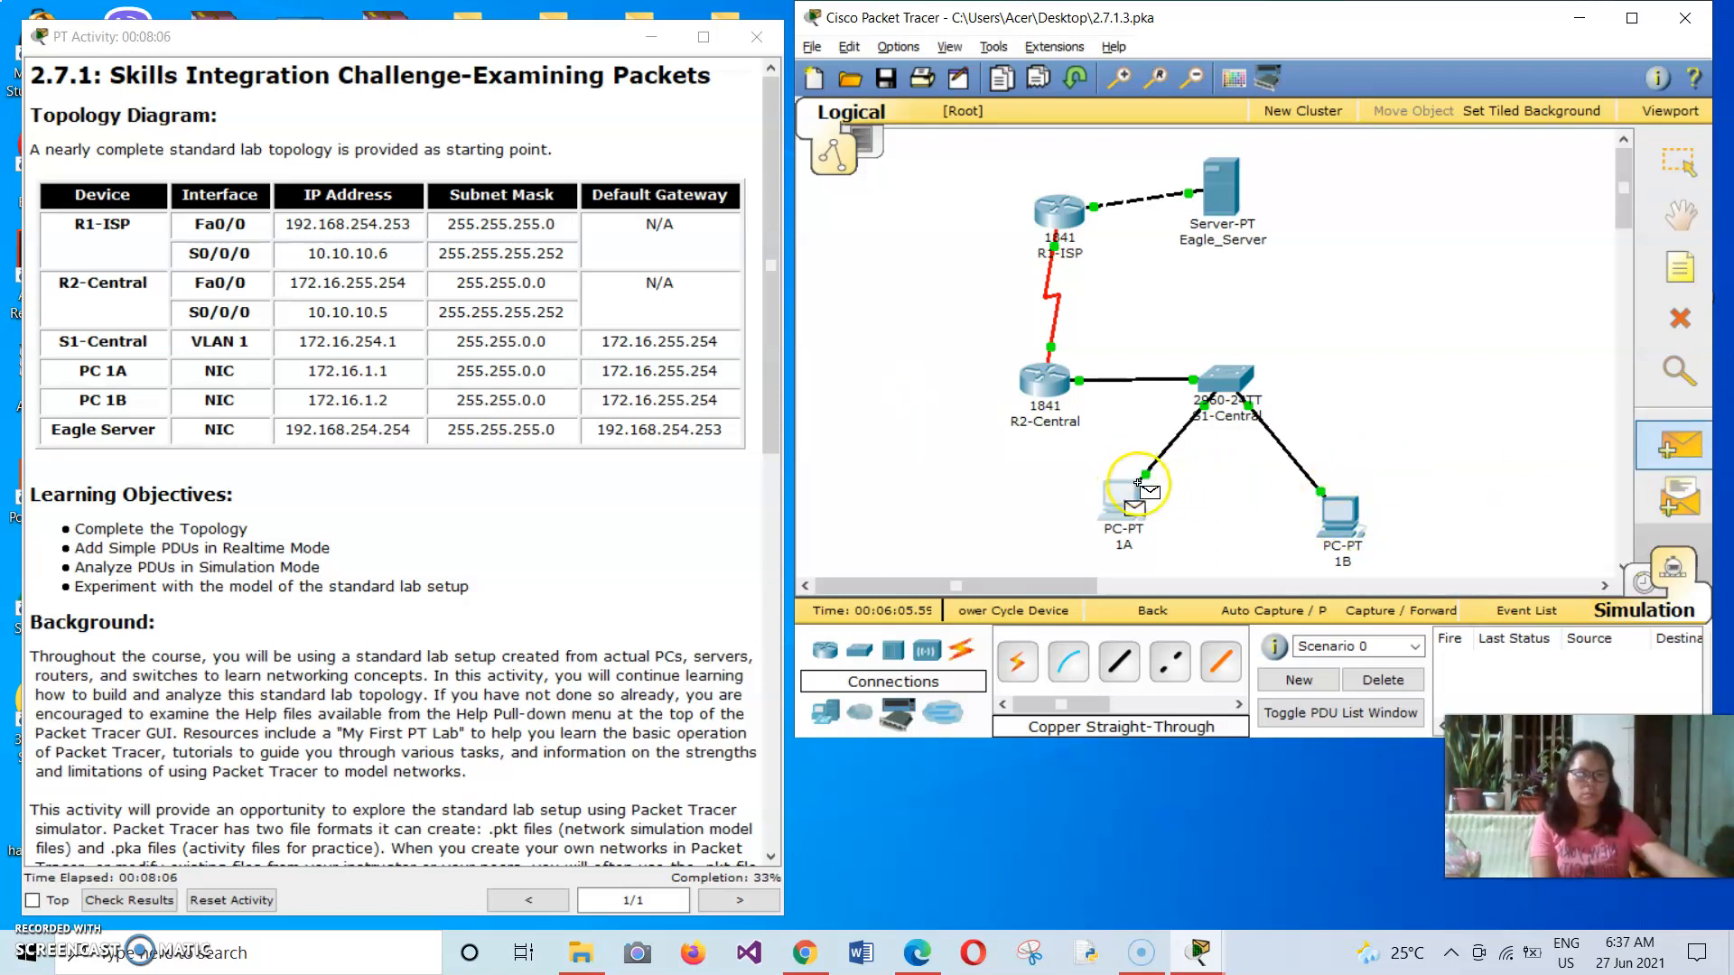
pyautogui.click(1341, 514)
pyautogui.click(1363, 313)
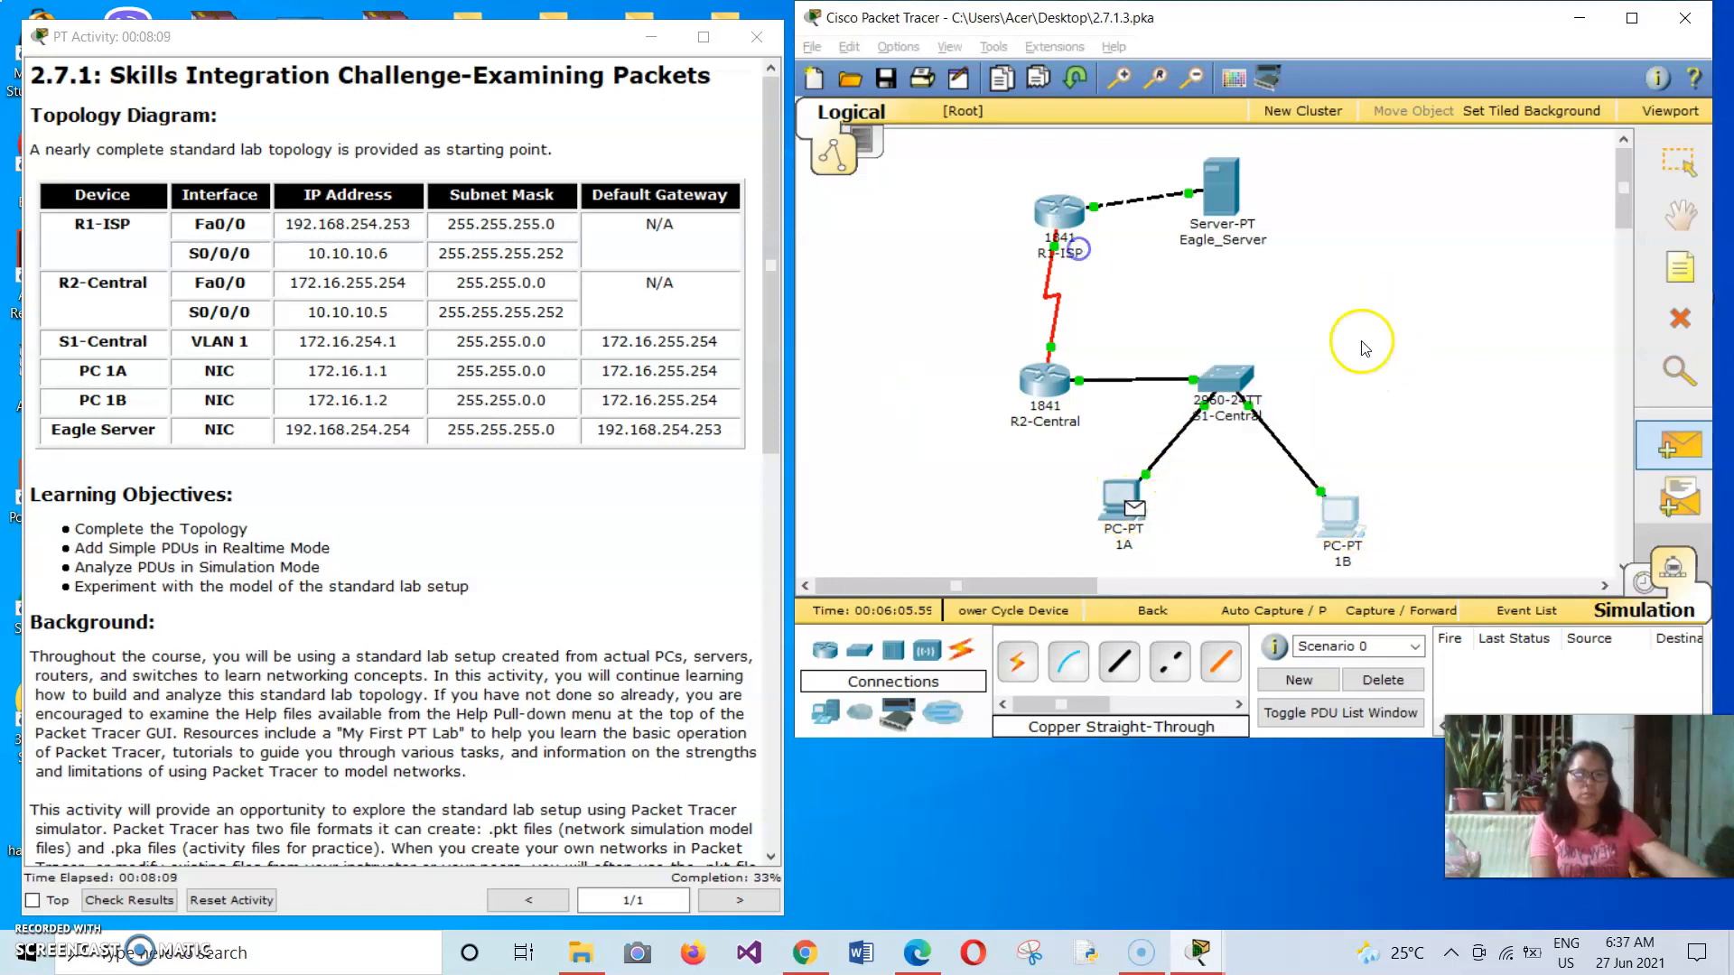
pyautogui.click(1682, 501)
pyautogui.click(1340, 513)
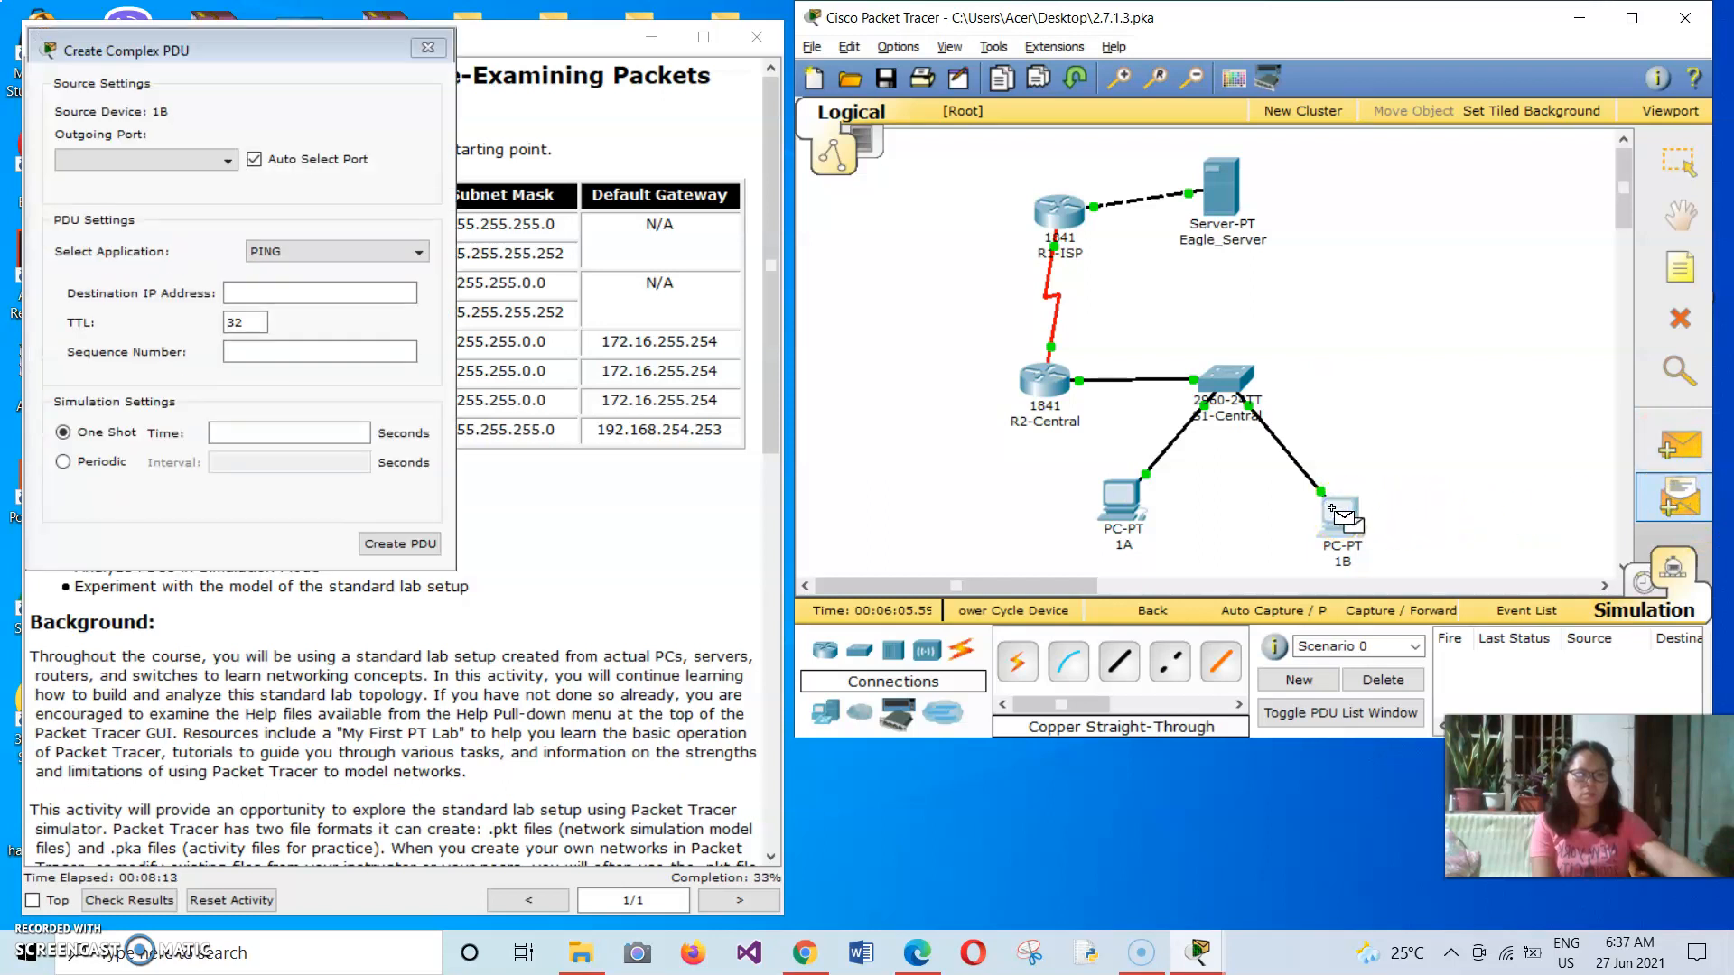
pyautogui.click(429, 48)
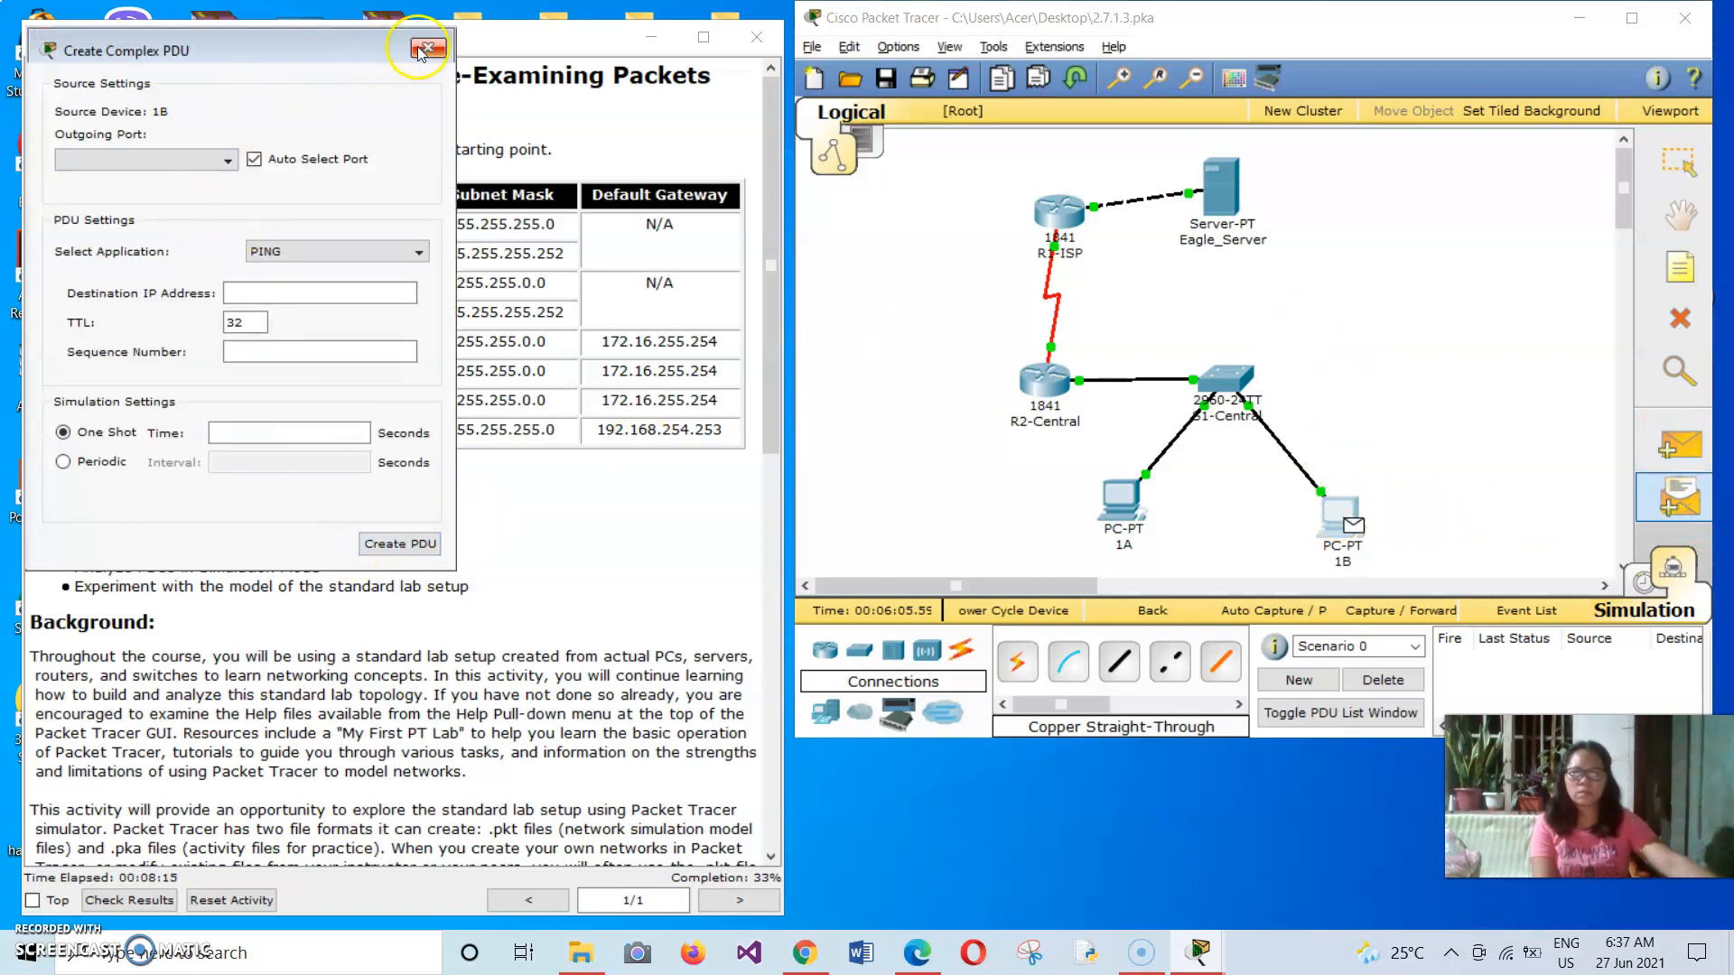
# Reread the activity's task instructions through Task 4 on experimenting with the standard lab setup.
pyautogui.moveTo(770, 361); pyautogui.dragTo(570, 944)
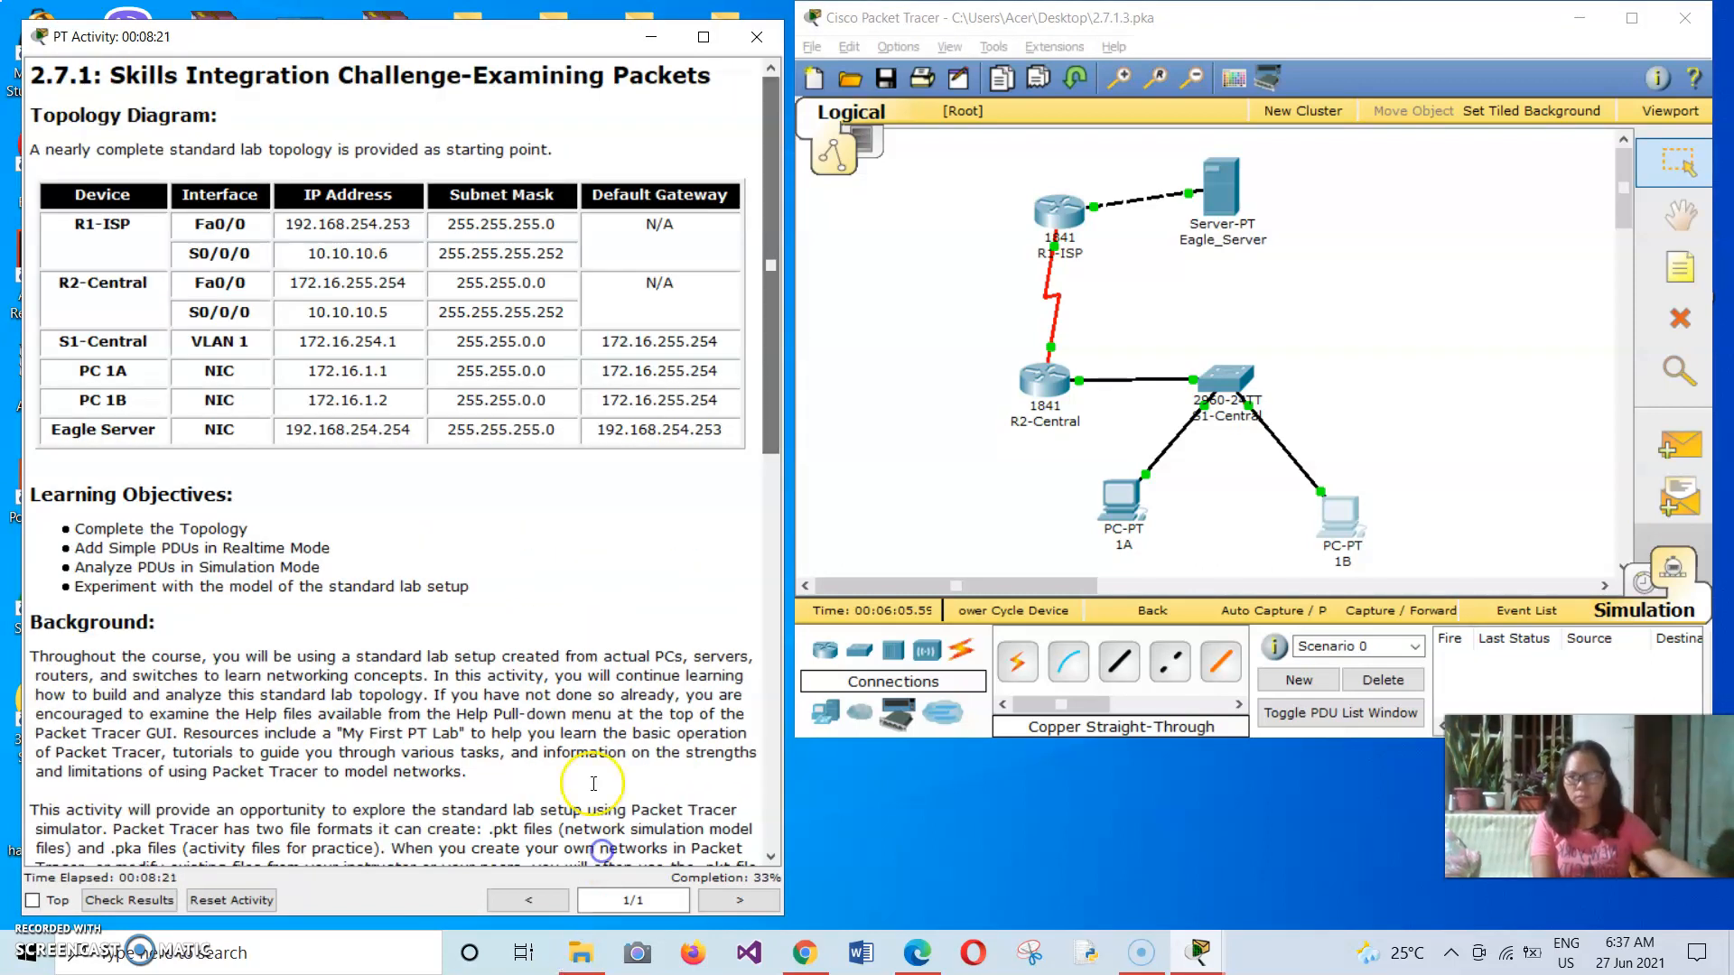
pyautogui.moveTo(772, 404); pyautogui.dragTo(733, 824)
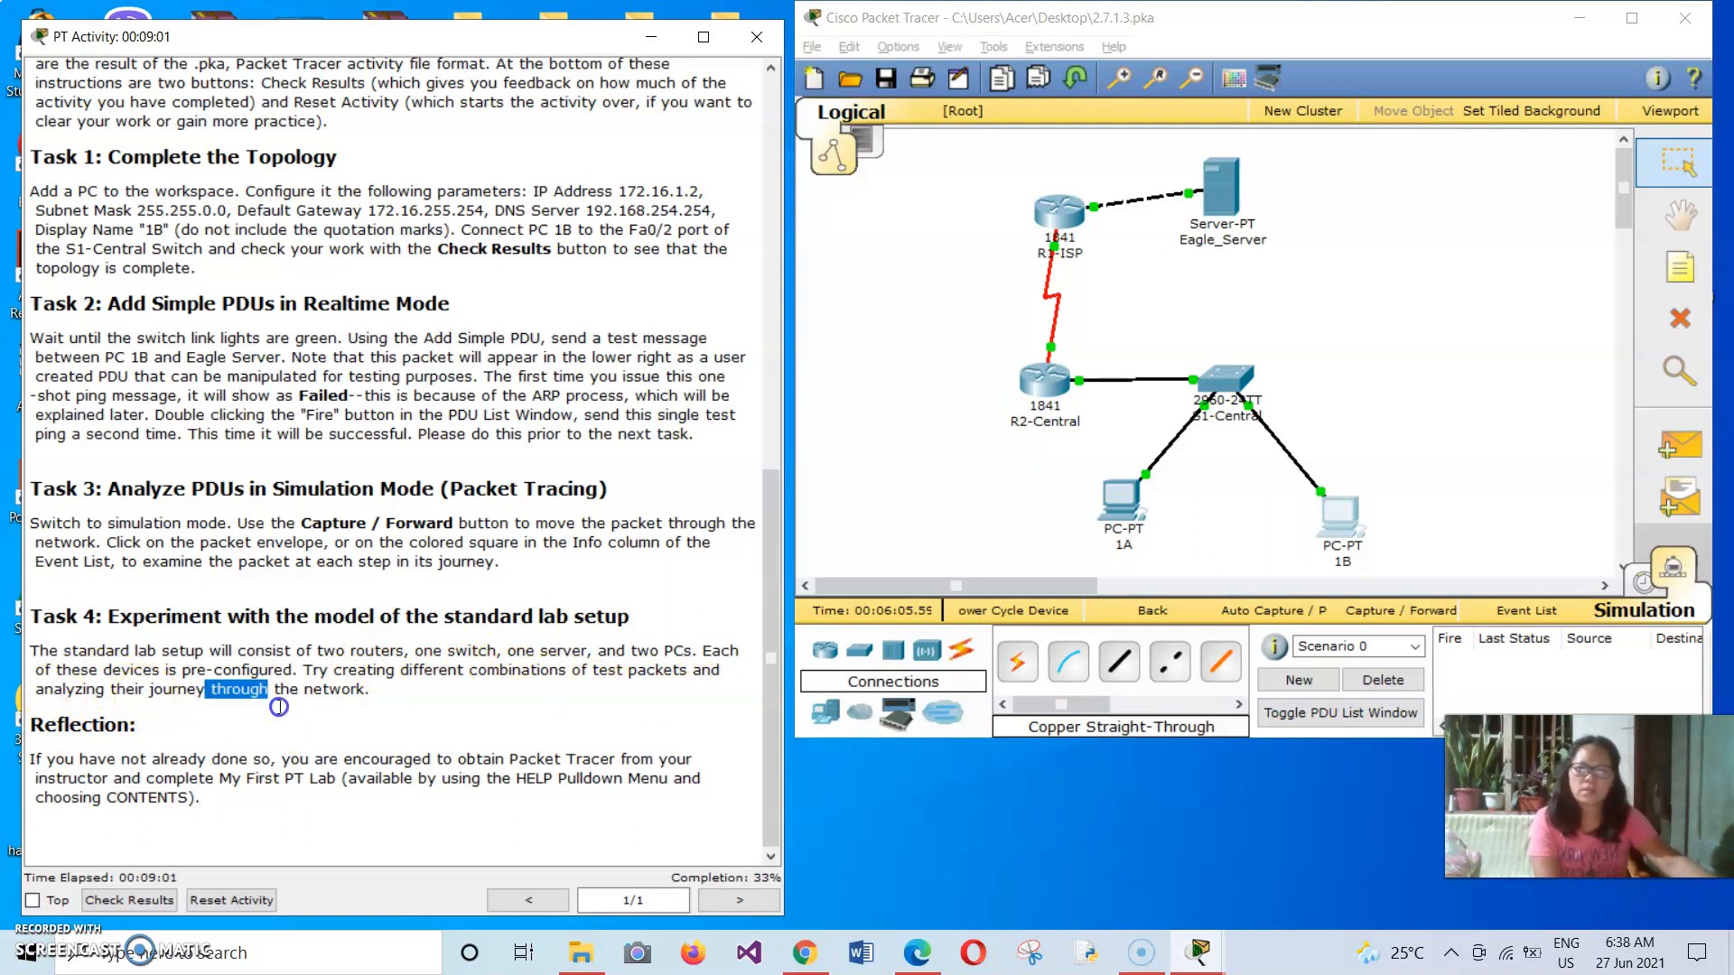
pyautogui.click(421, 714)
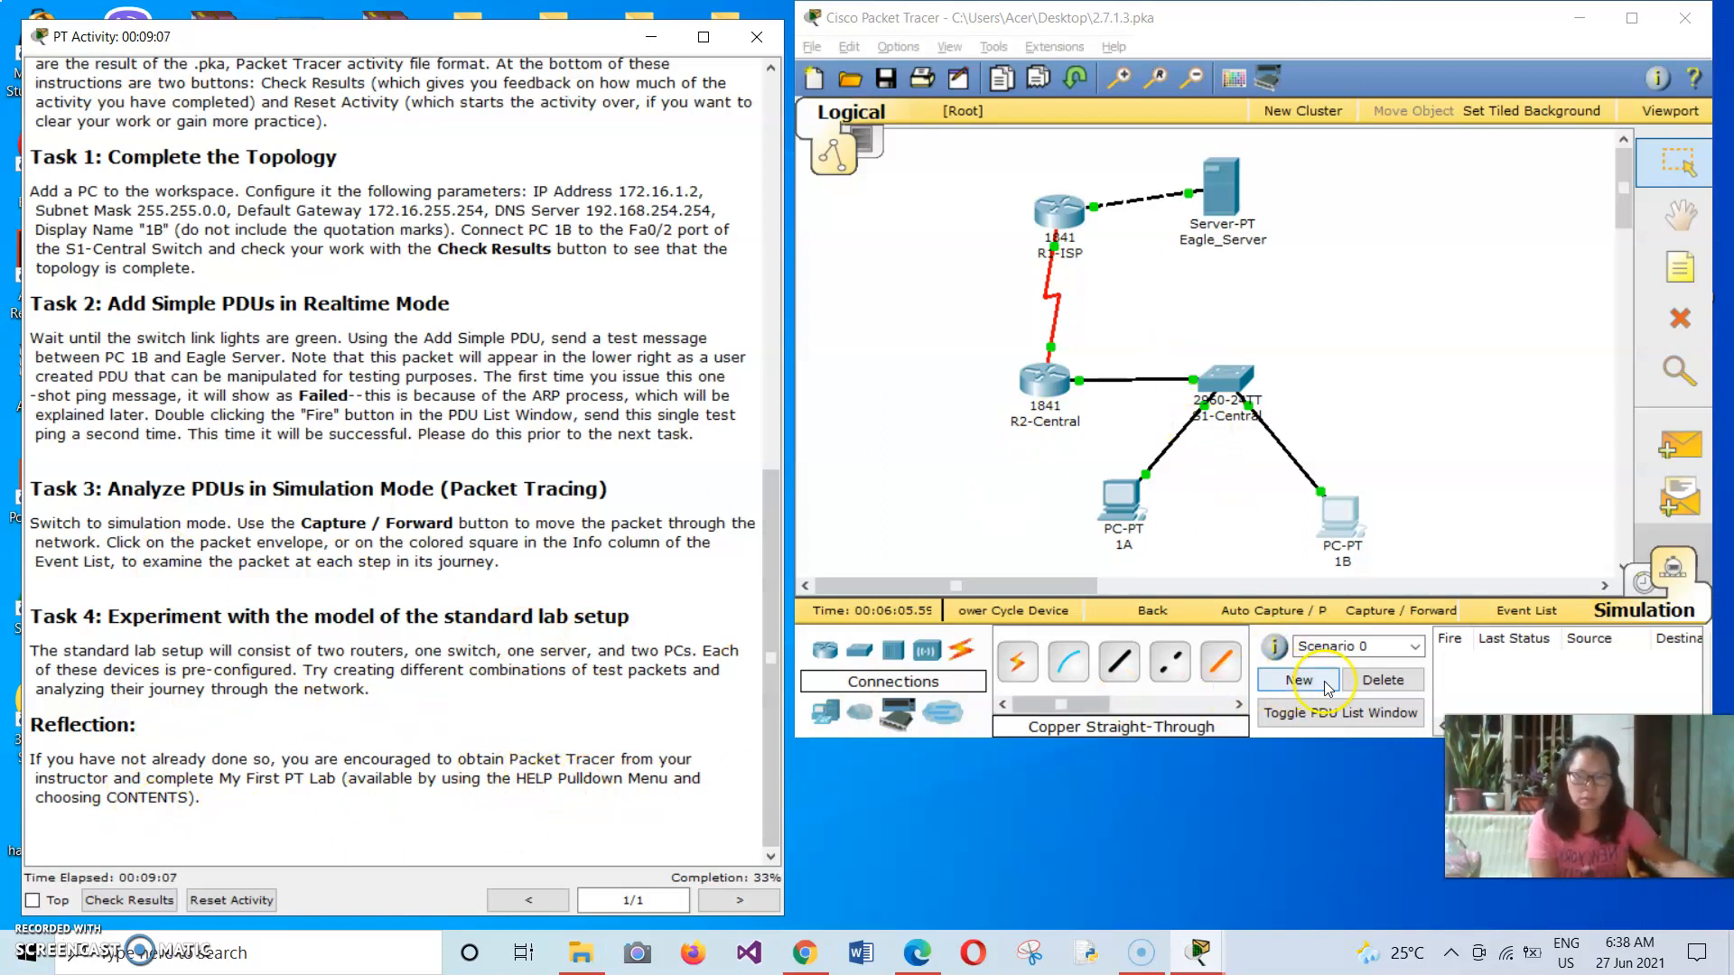
# Shift PC 1B slightly away from PC 1A and inspect its address summary in the topology.
pyautogui.click(1680, 579)
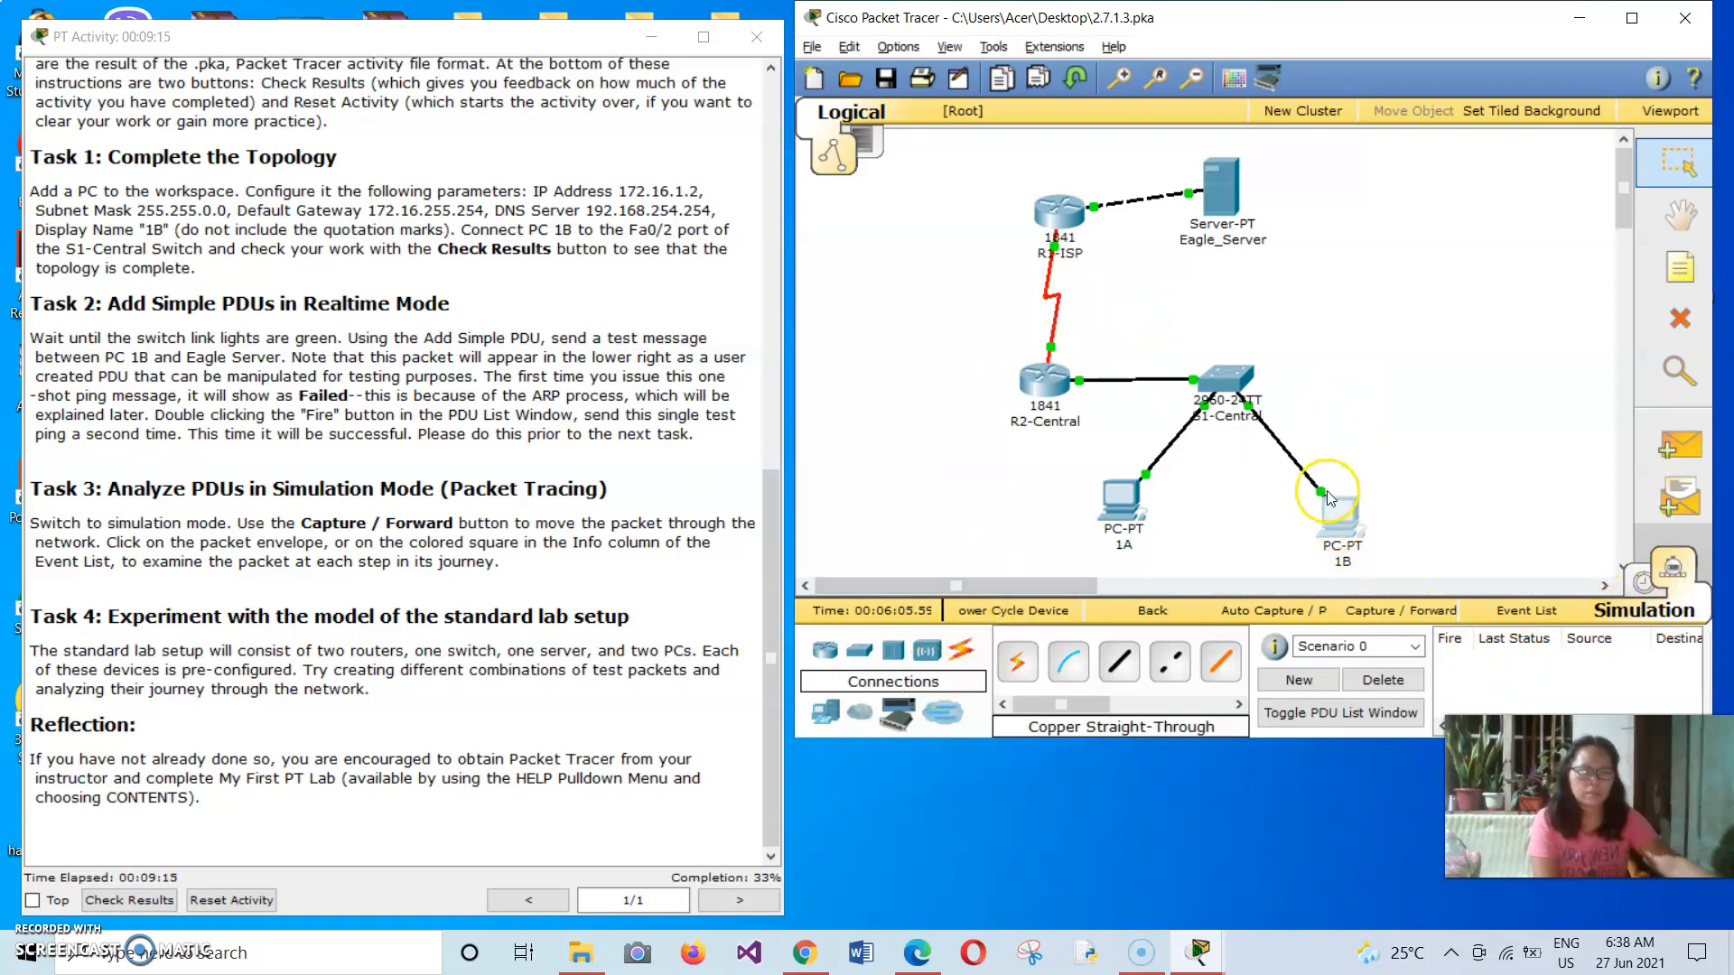
pyautogui.moveTo(1346, 515); pyautogui.dragTo(1354, 509)
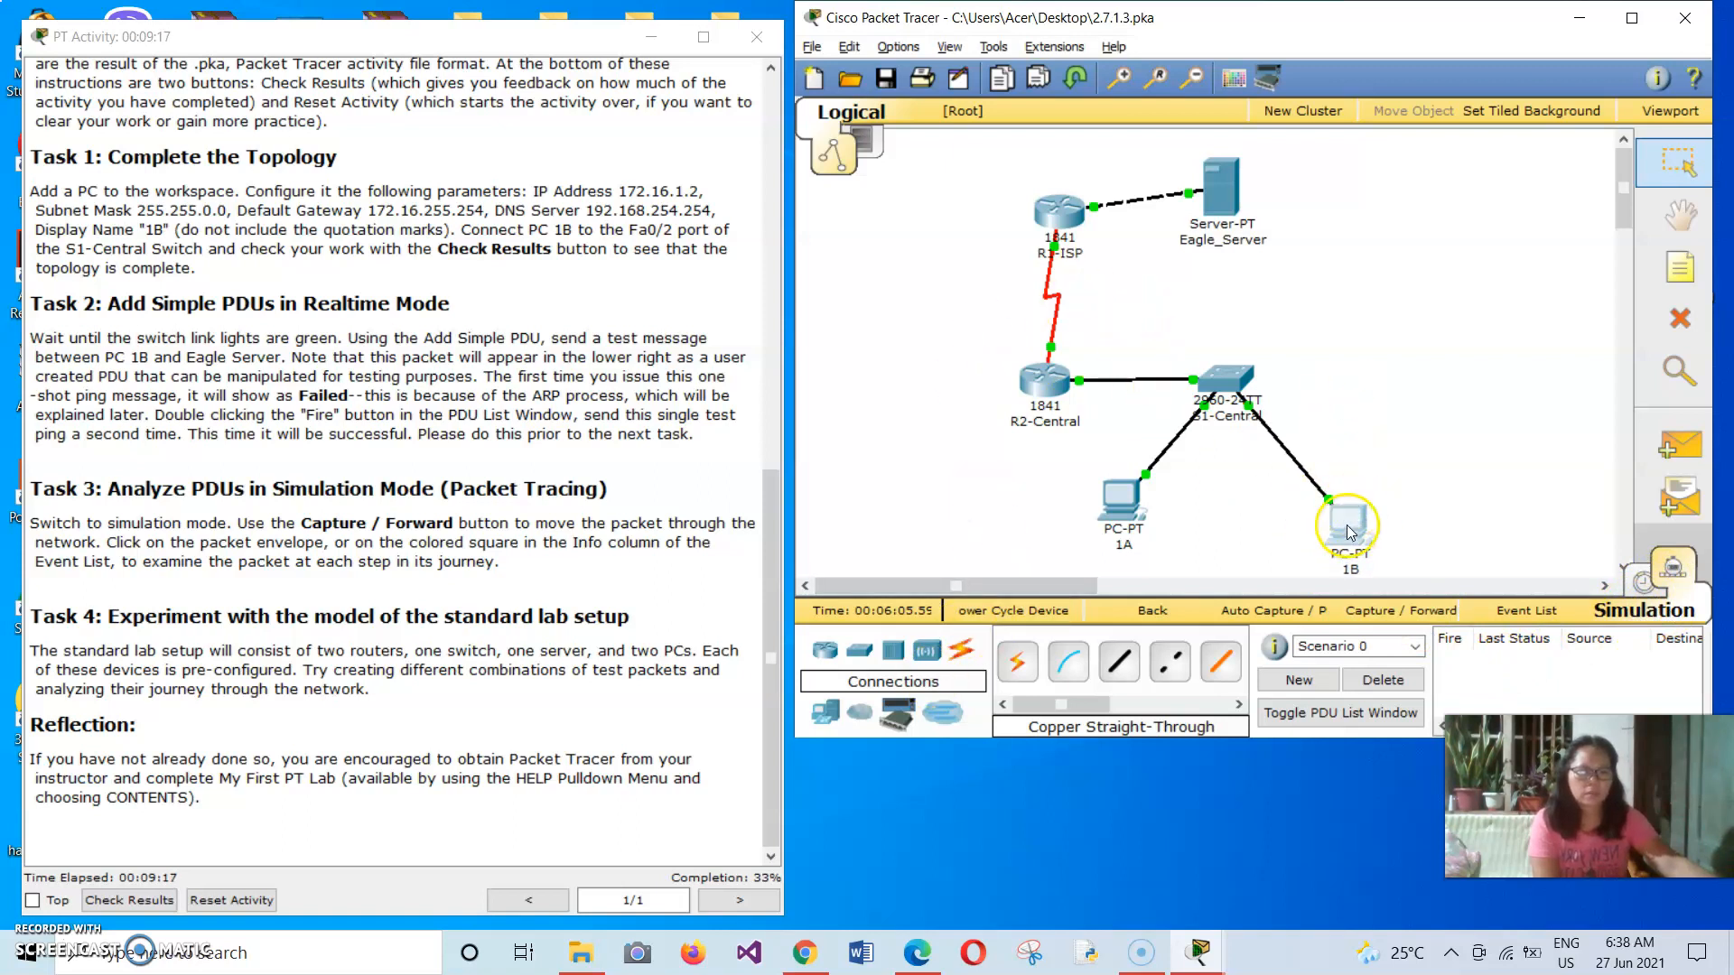
pyautogui.moveTo(1350, 523)
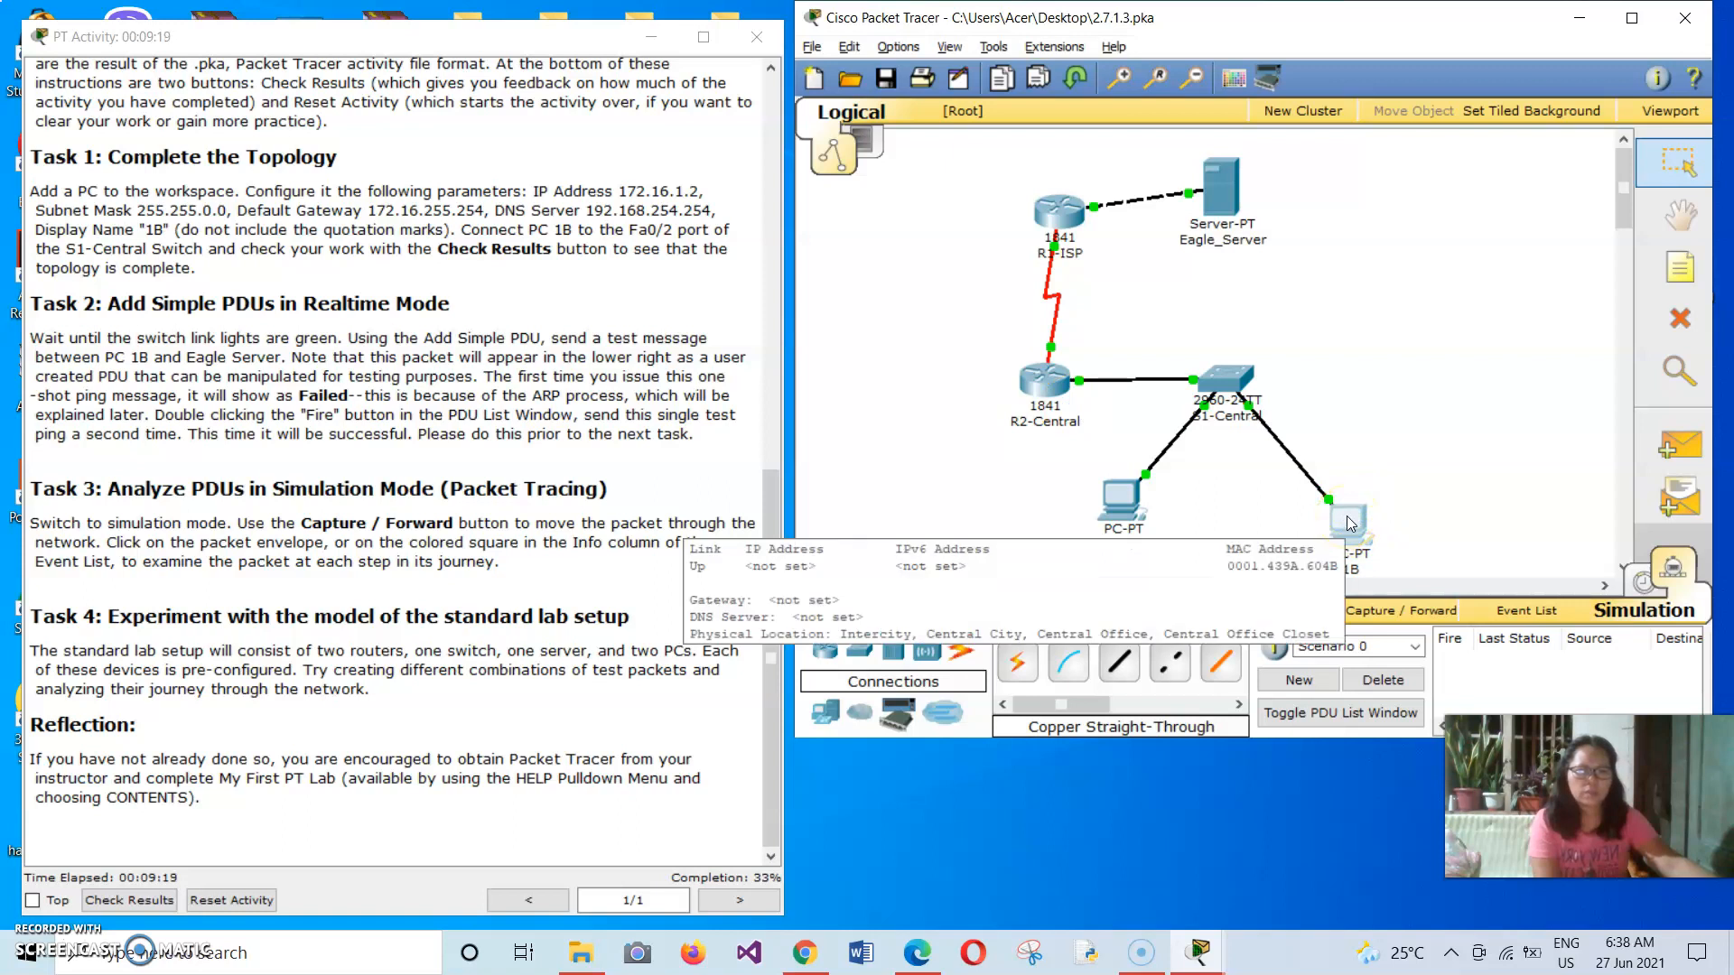
# Open PC 1B's IP Configuration and move its window clear of the activity instructions.
pyautogui.click(1348, 520)
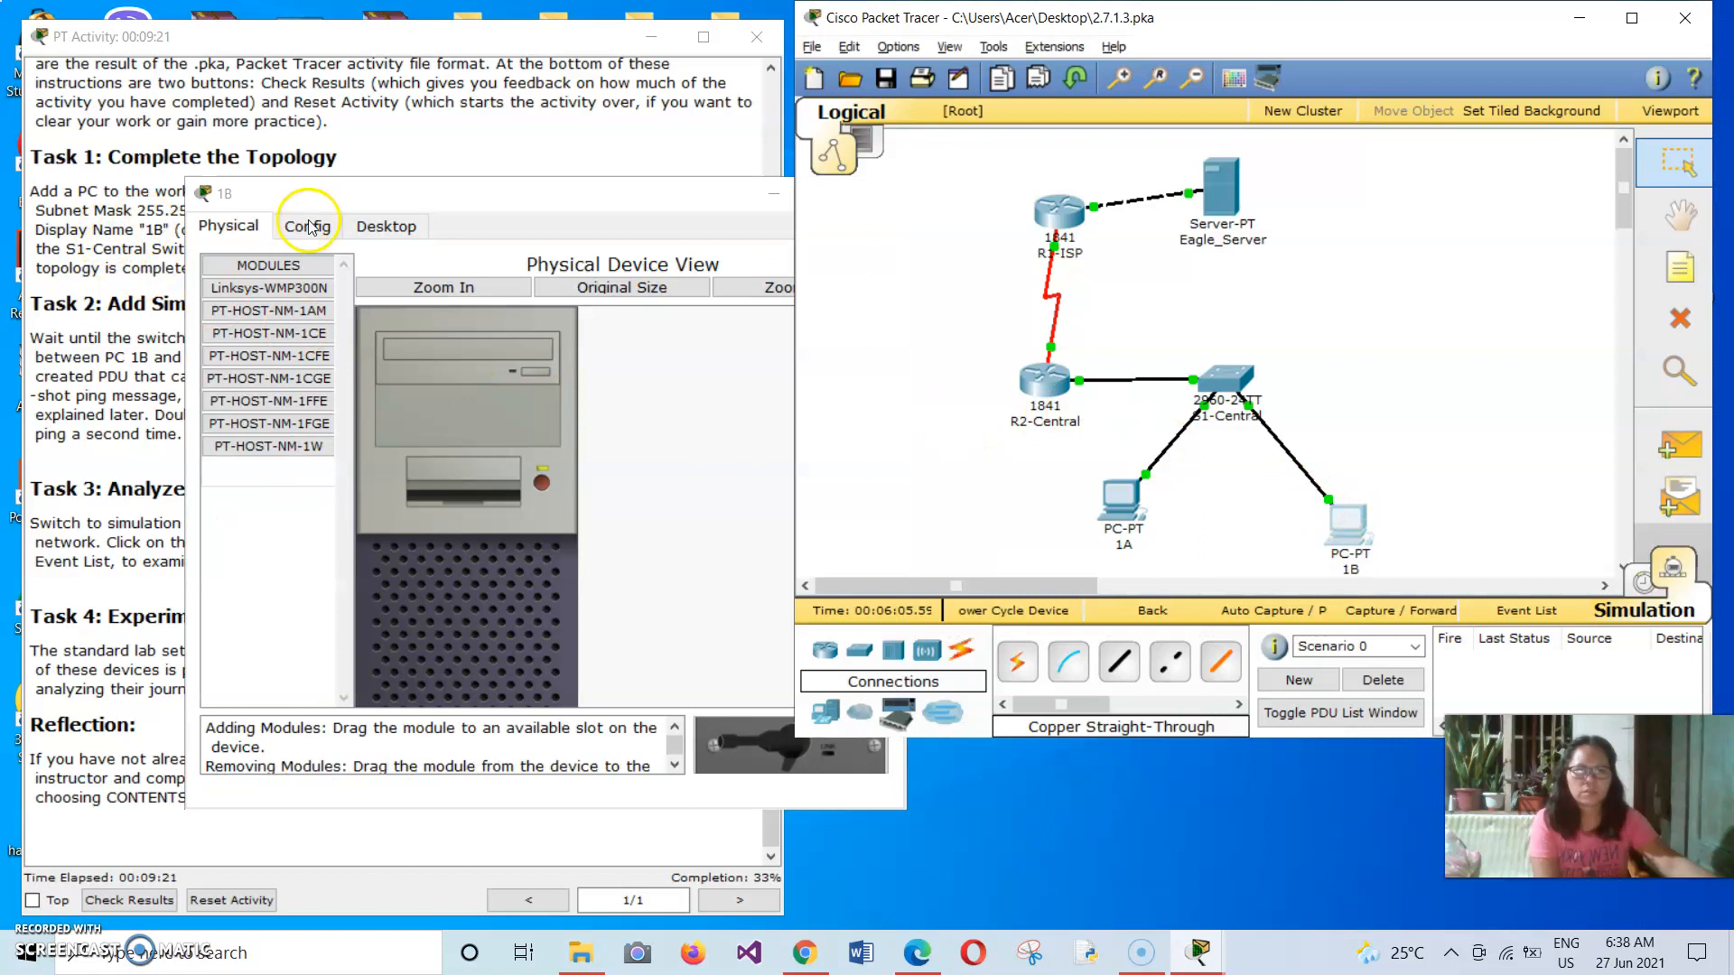
pyautogui.click(409, 228)
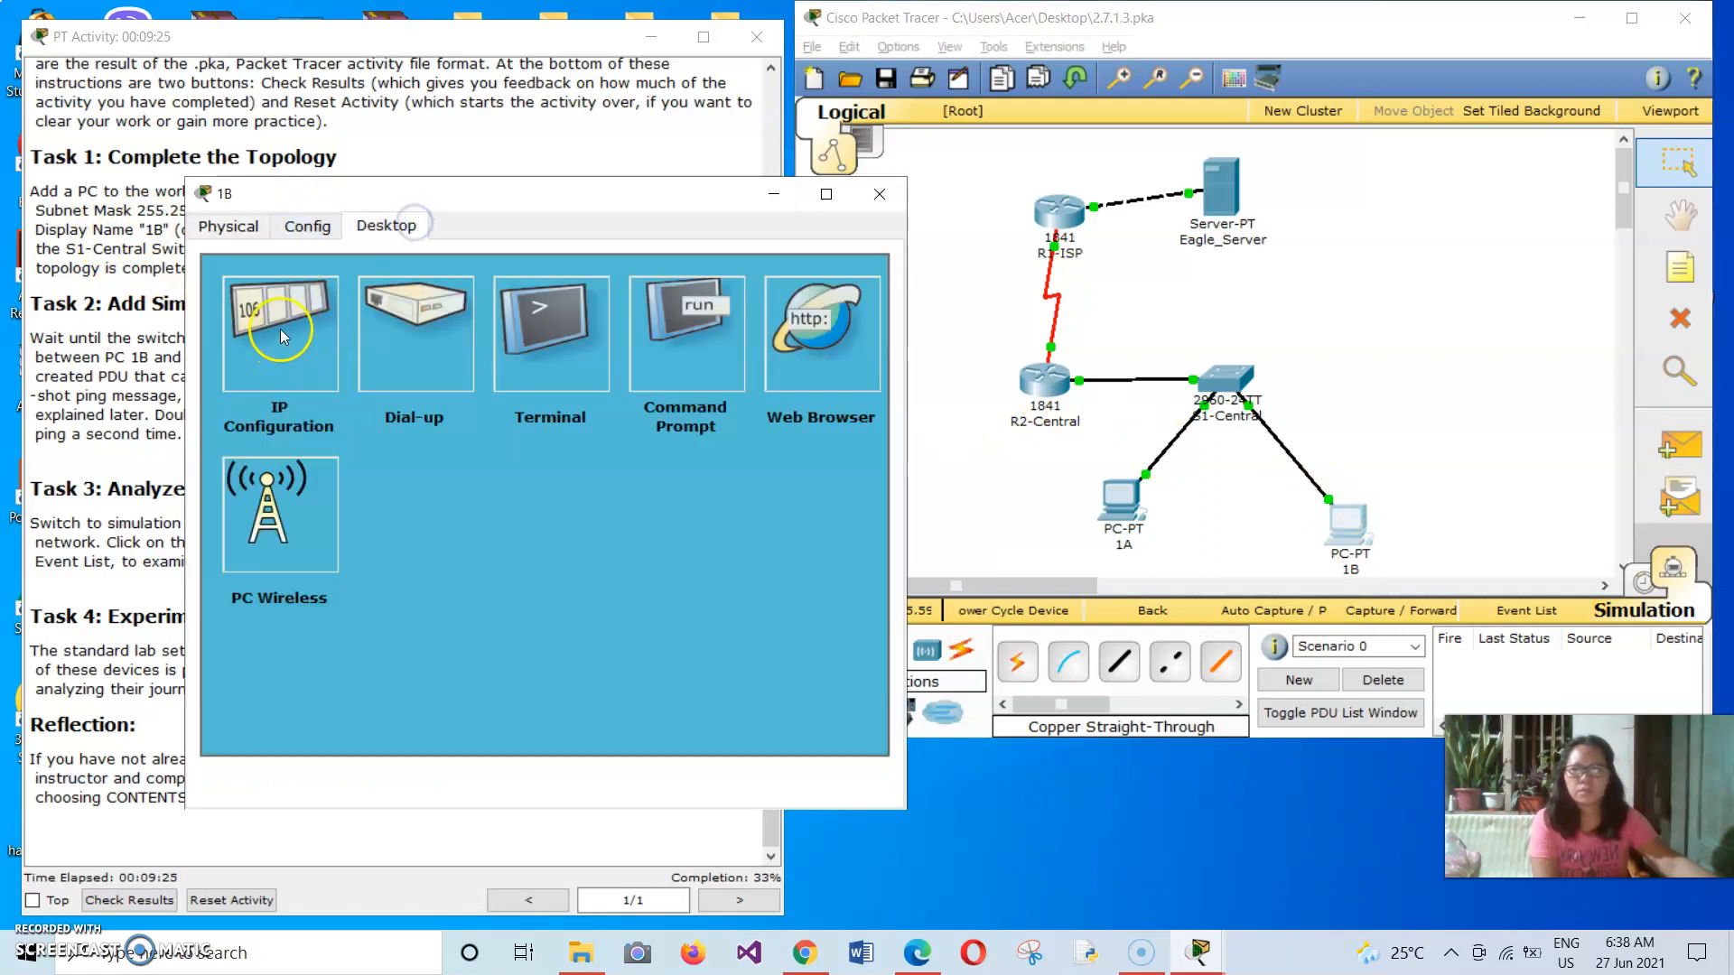
pyautogui.click(282, 330)
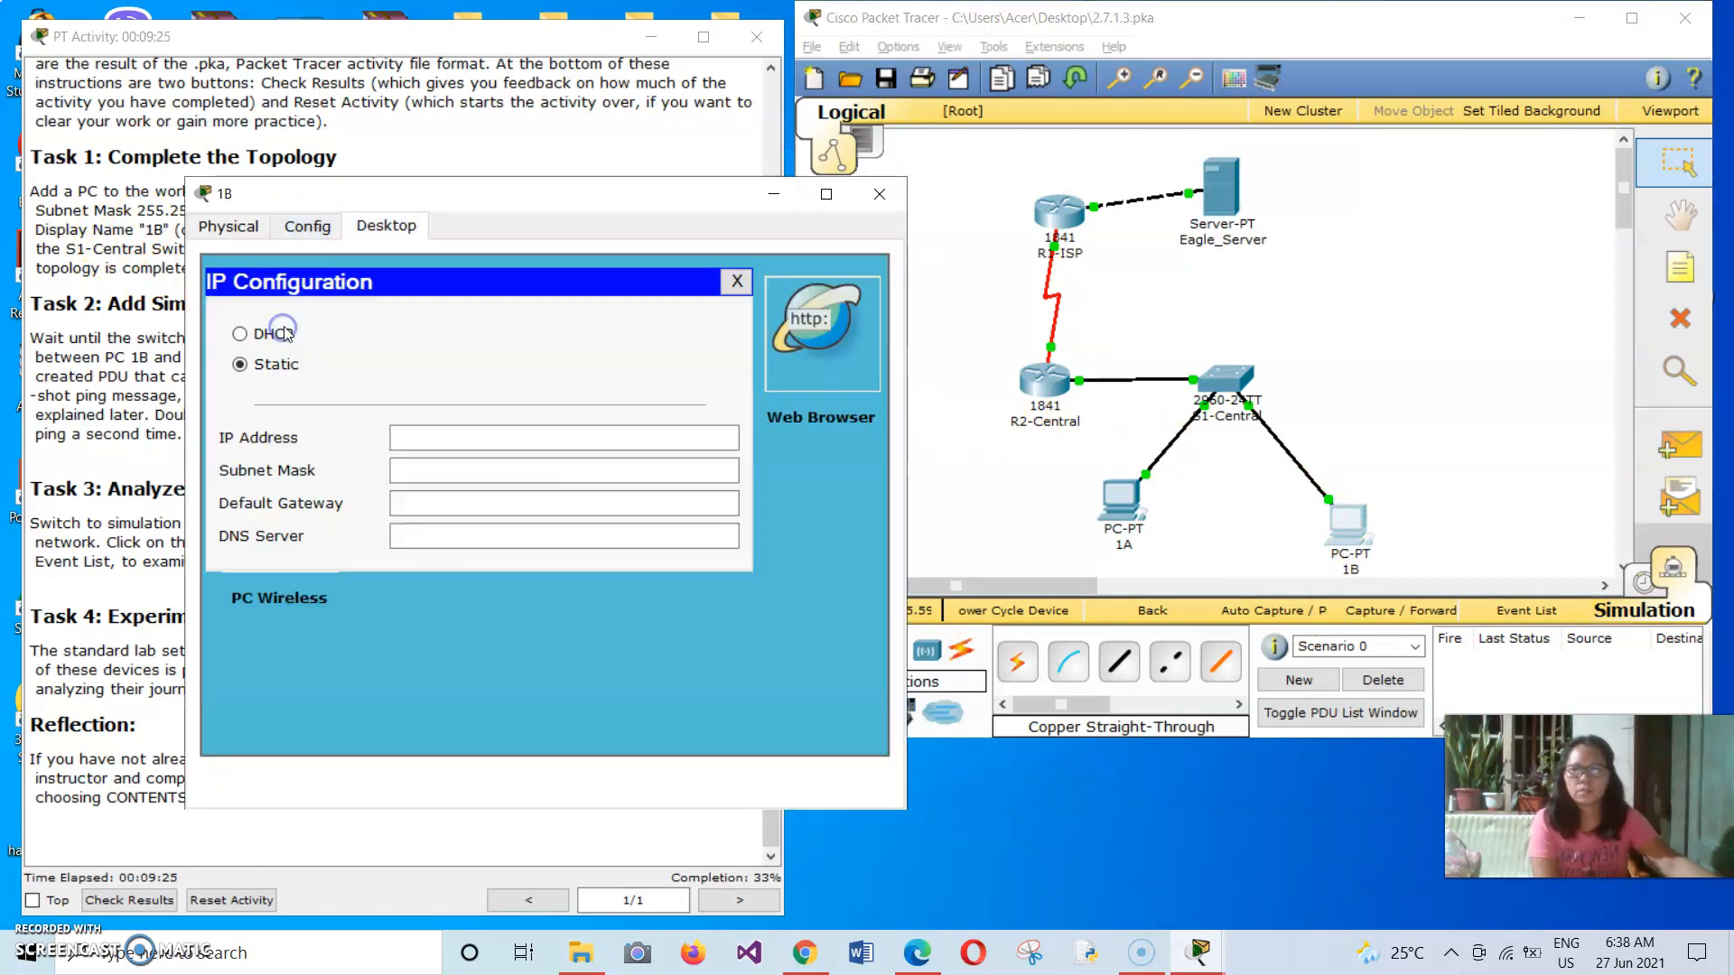
pyautogui.click(422, 439)
pyautogui.moveTo(514, 194); pyautogui.dragTo(1196, 142)
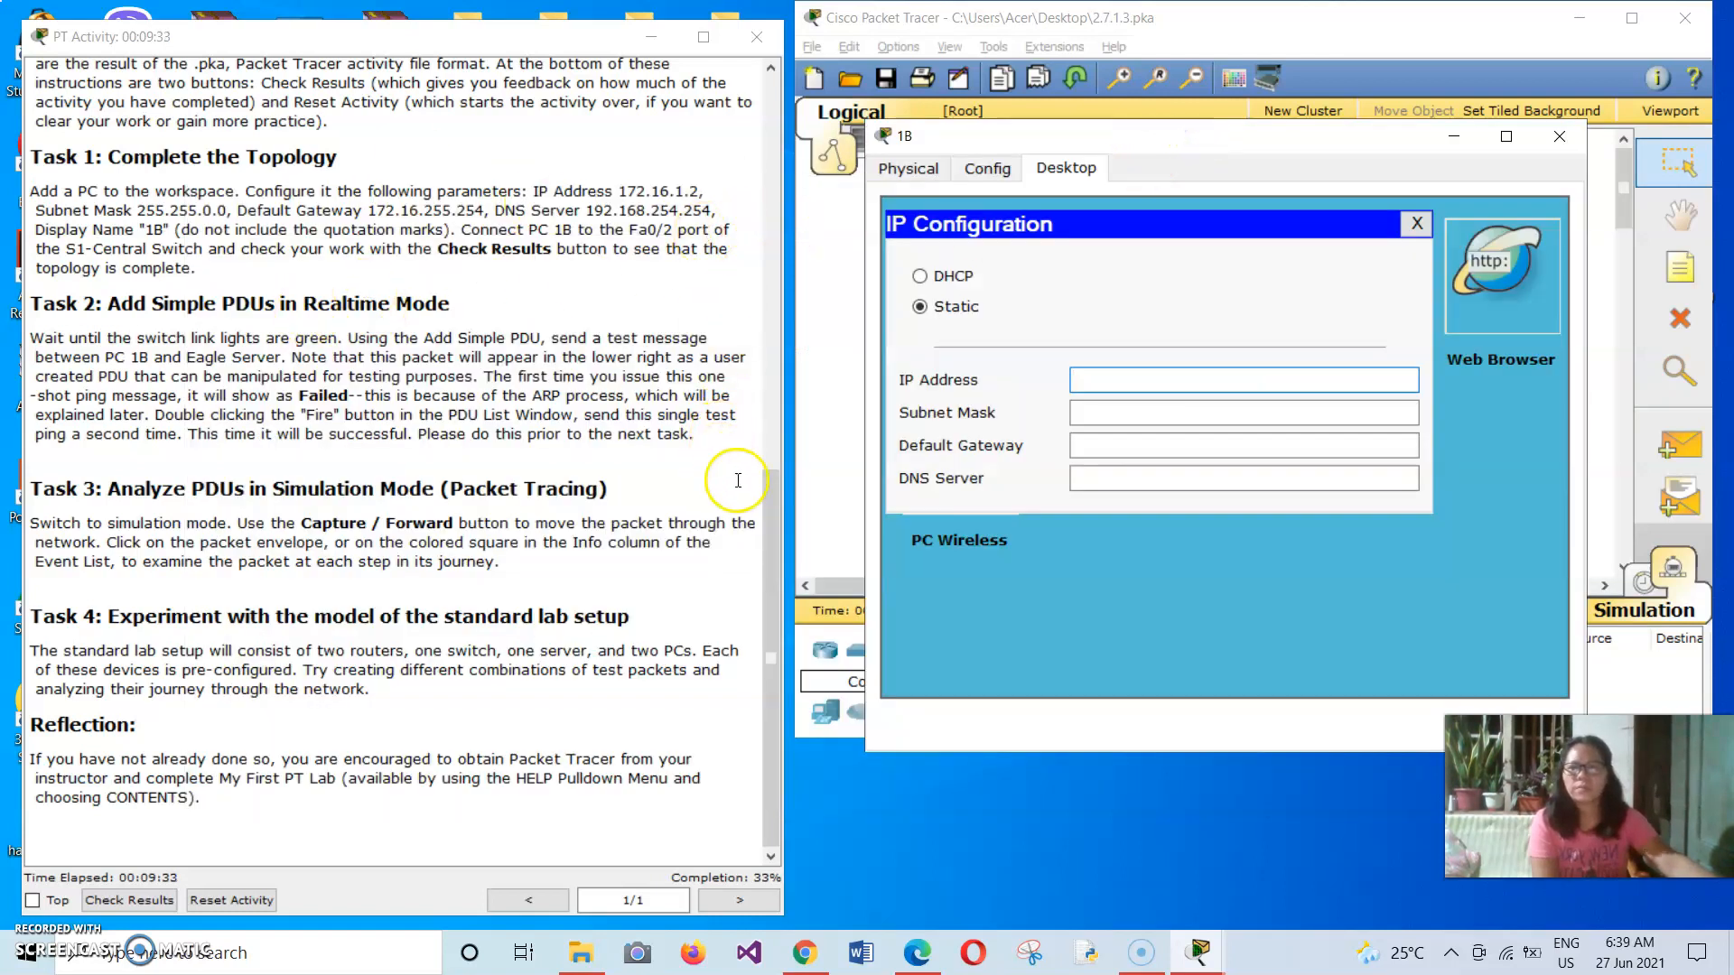
# Look up PC 1B's IP address in the addressing table of the activity instructions.
pyautogui.moveTo(770, 486); pyautogui.dragTo(775, 111)
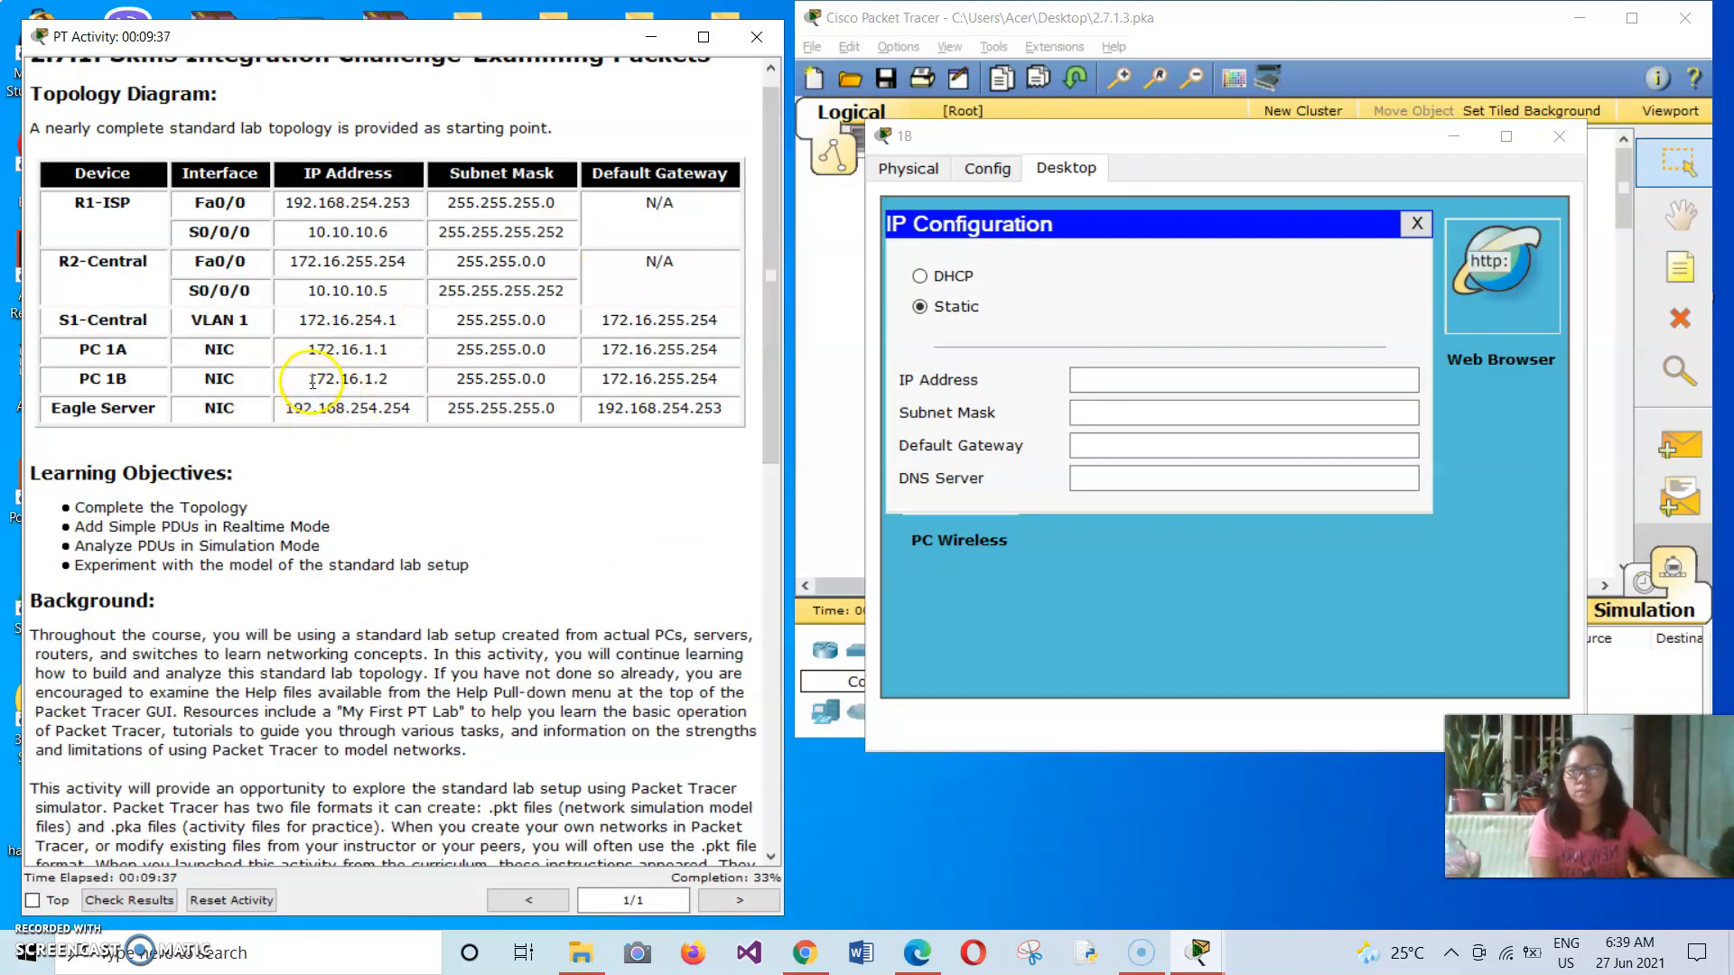
pyautogui.click(352, 382)
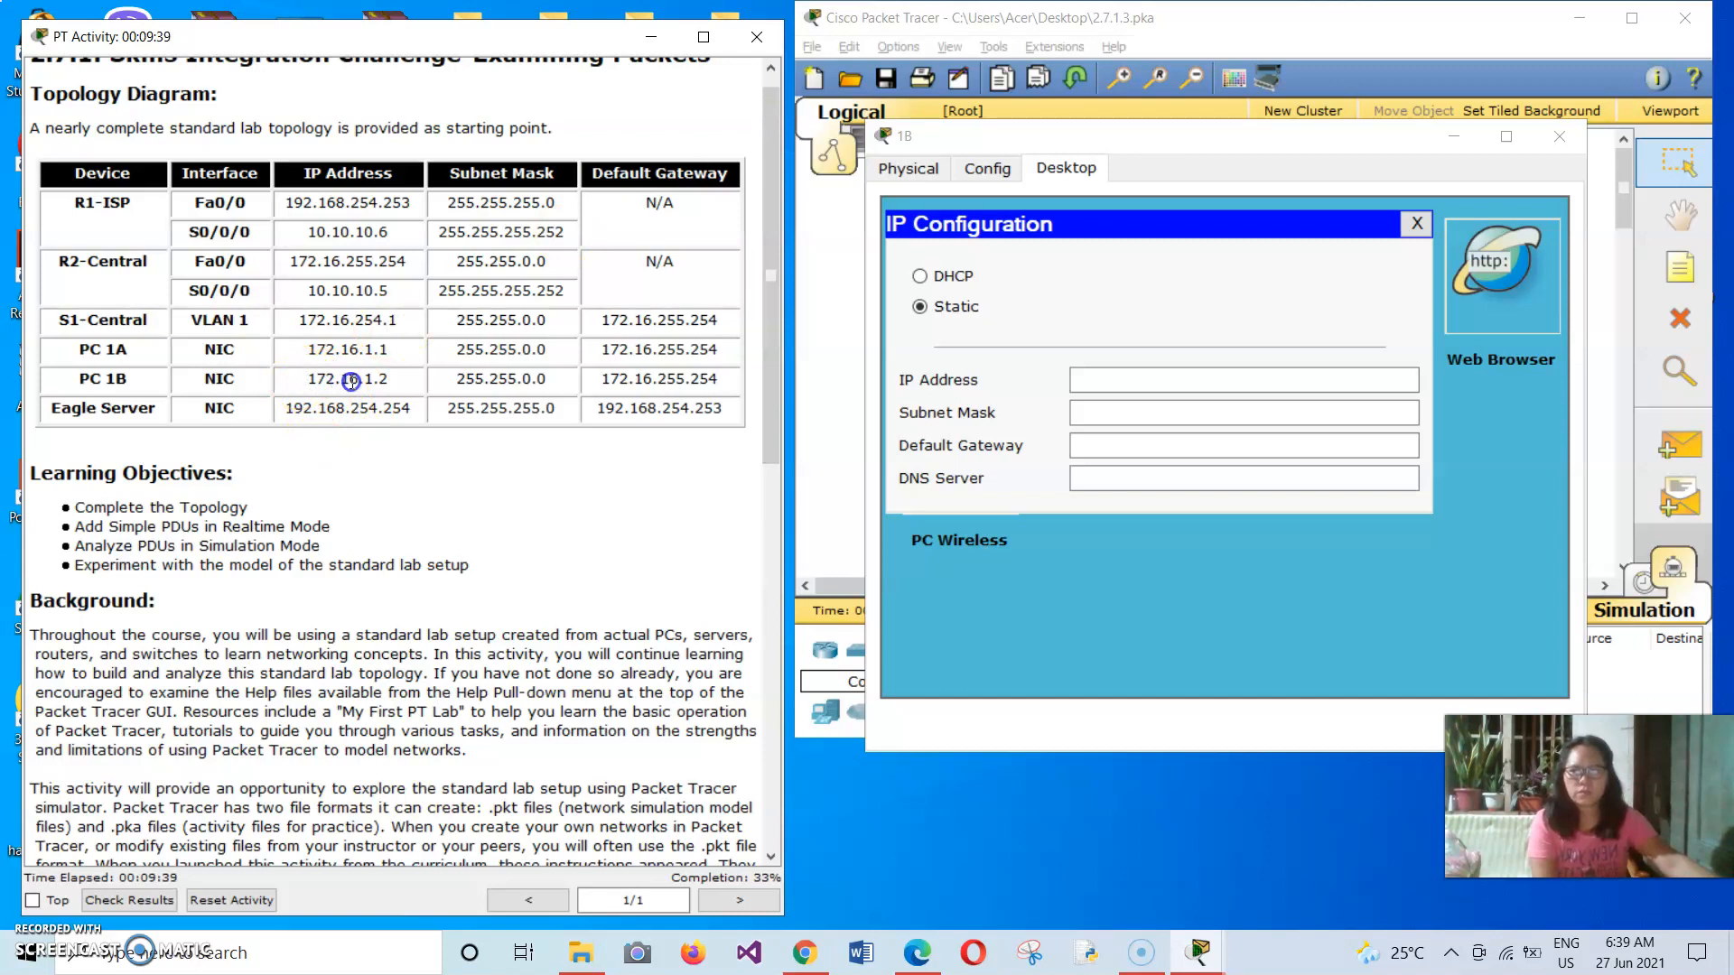
pyautogui.click(410, 390)
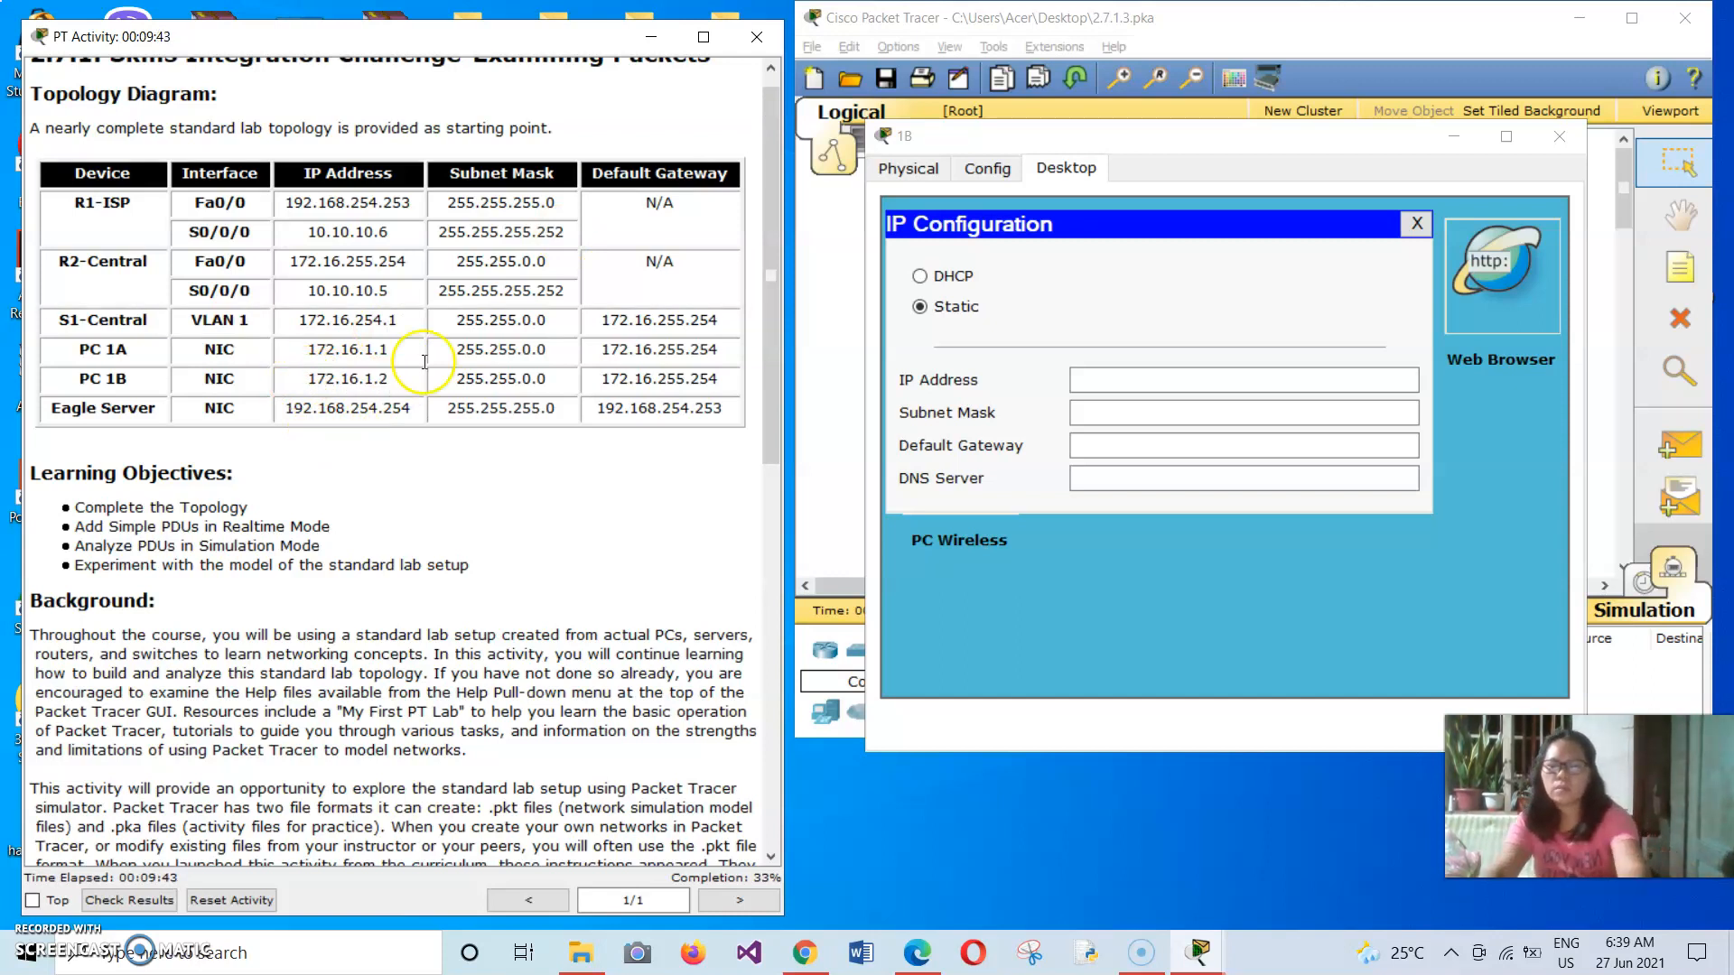
# Set PC 1B's static IP address to 172.16.1.2 with subnet mask 255.255.0.0.
pyautogui.click(1147, 376)
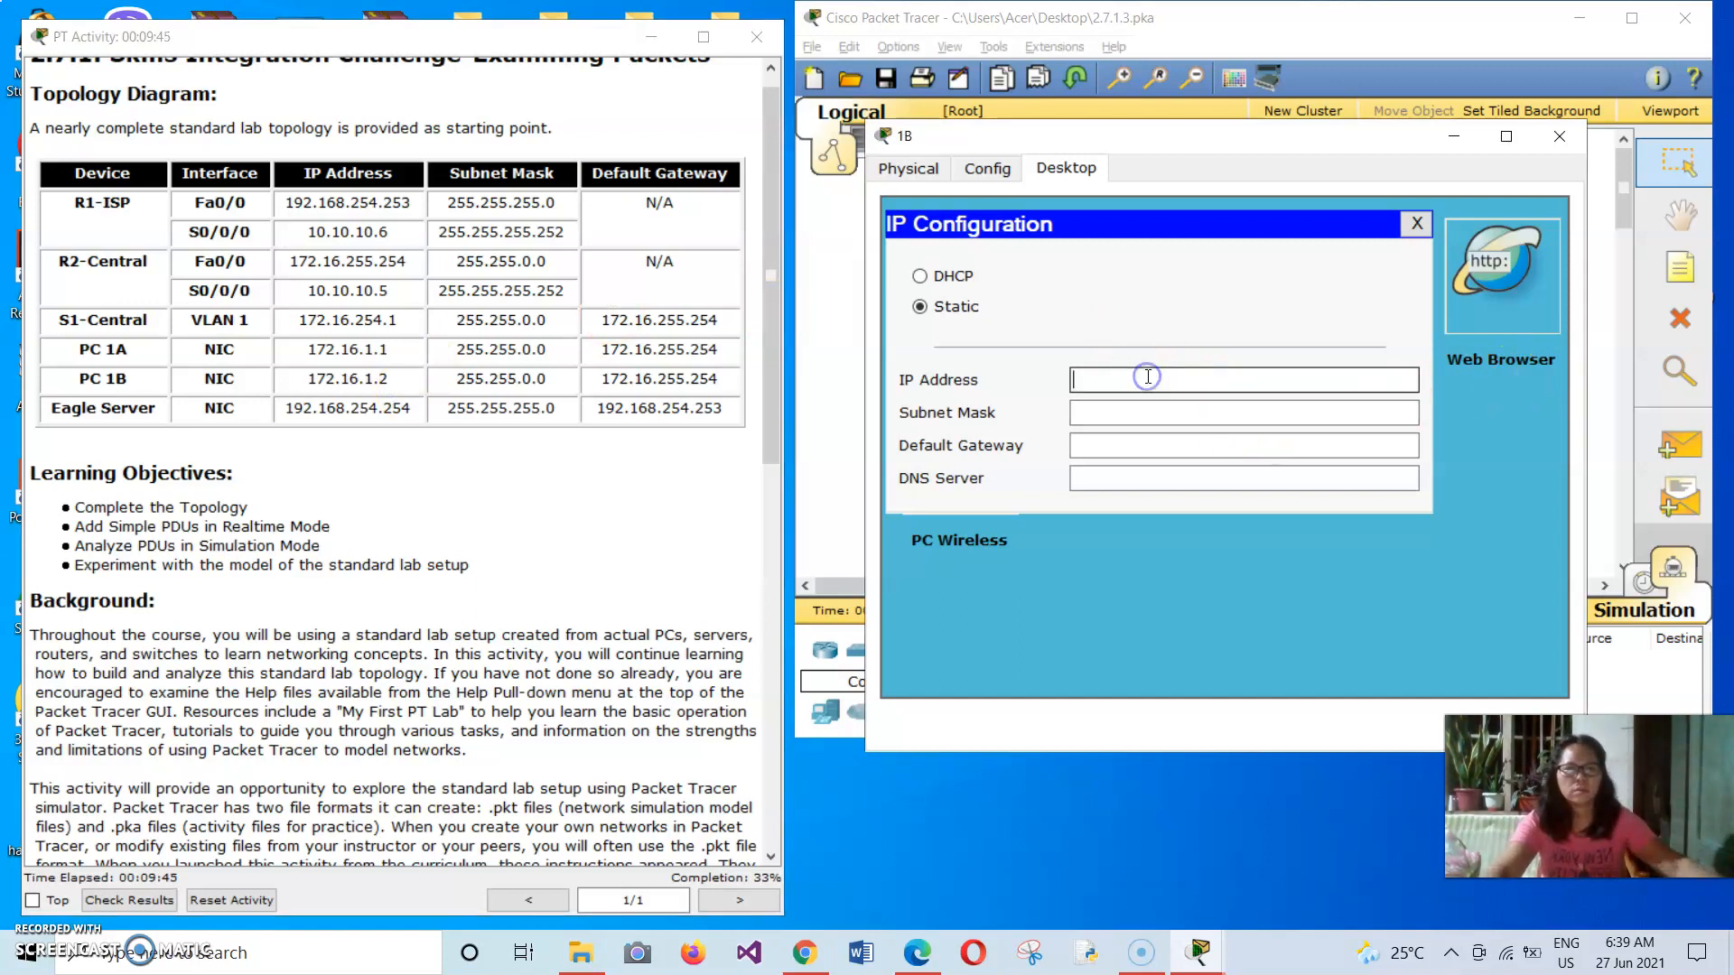
pyautogui.click(1148, 375)
pyautogui.click(1215, 373)
pyautogui.click(1107, 412)
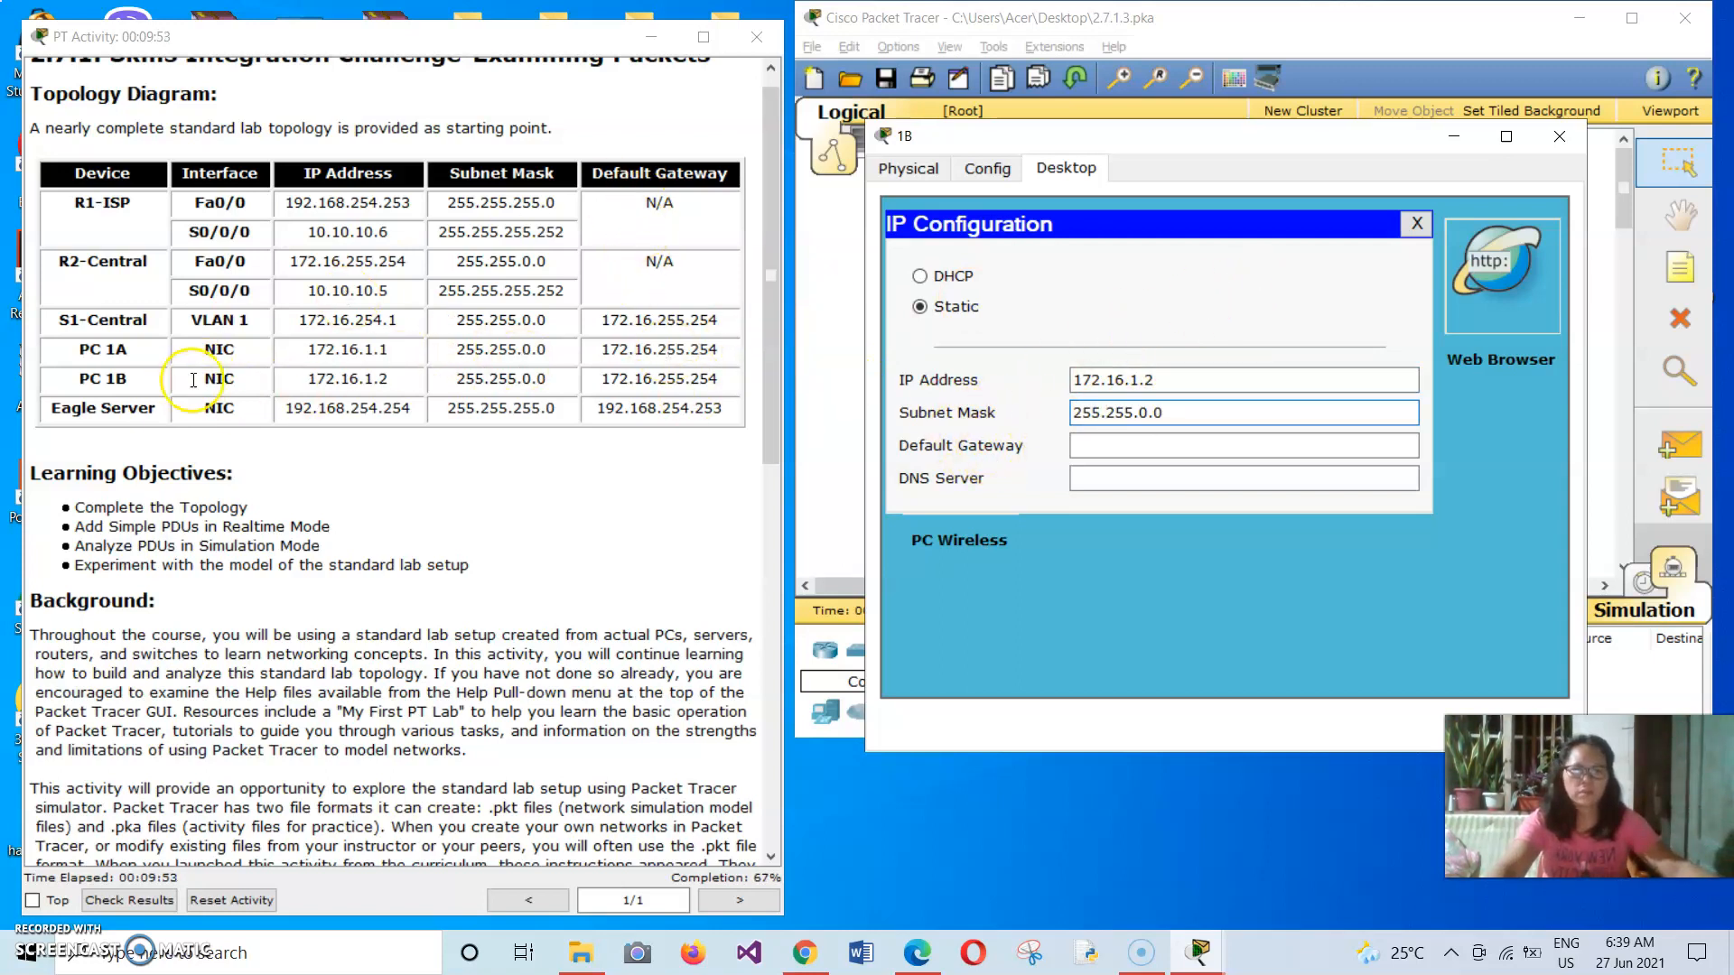
# Copy PC 1B's default gateway 172.16.255.254 from the addressing table into its IP configuration.
pyautogui.moveTo(603, 380); pyautogui.dragTo(720, 390)
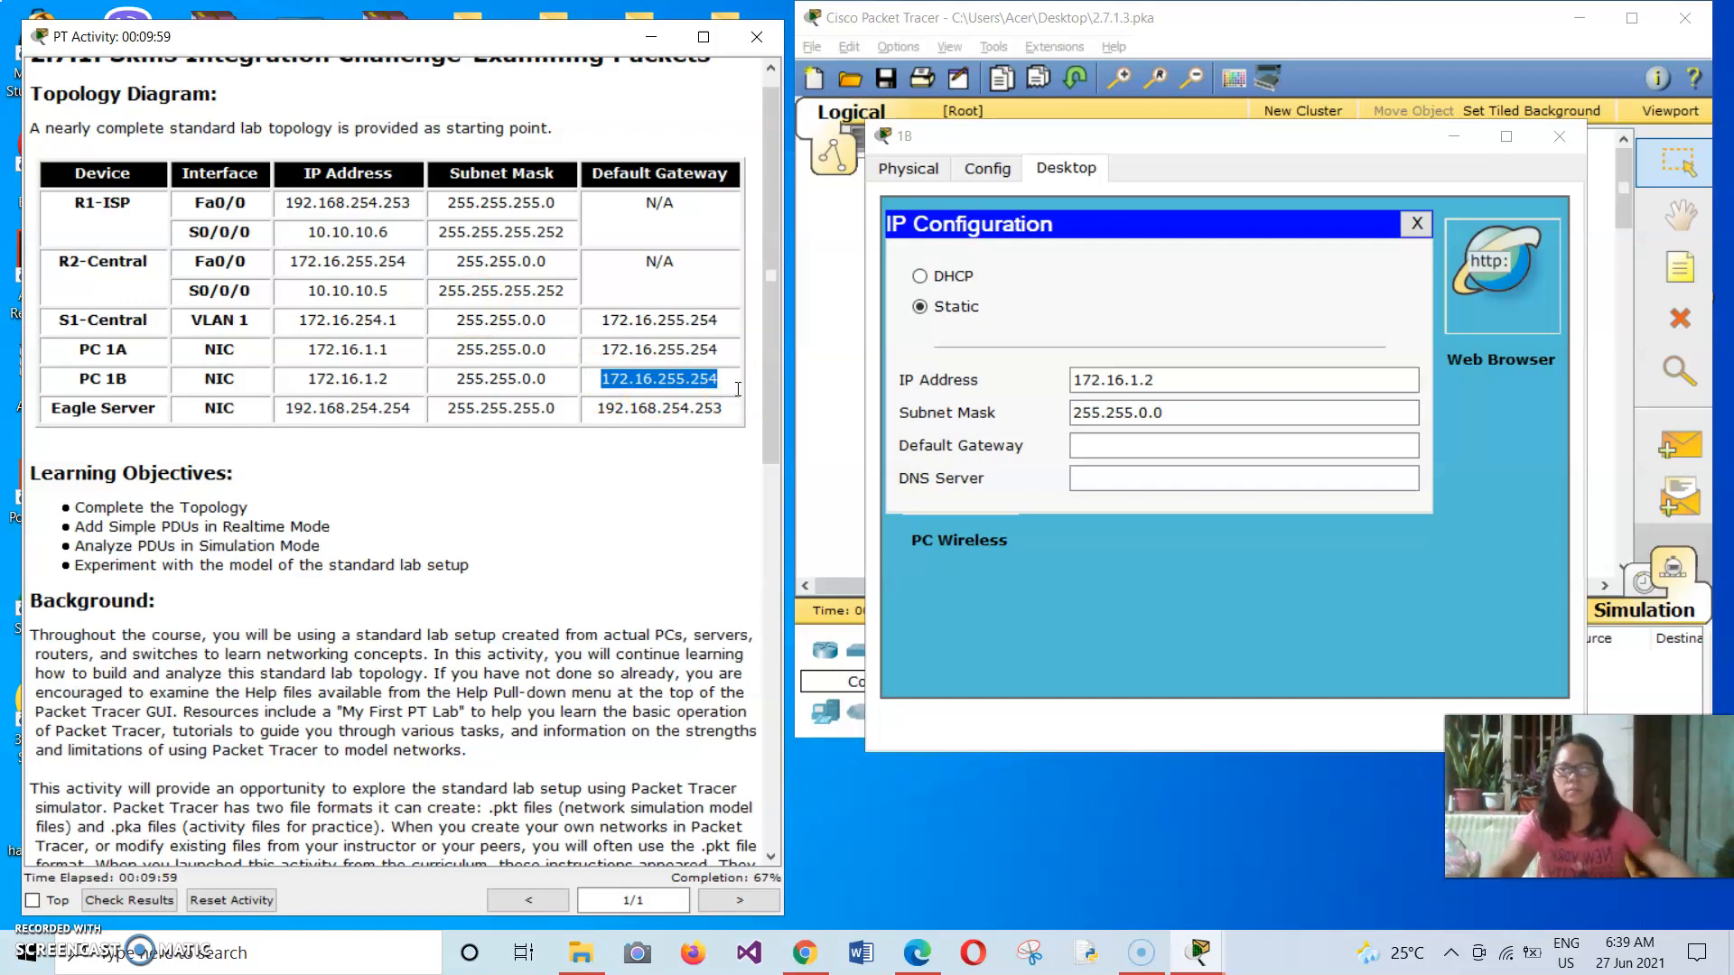
pyautogui.click(1129, 436)
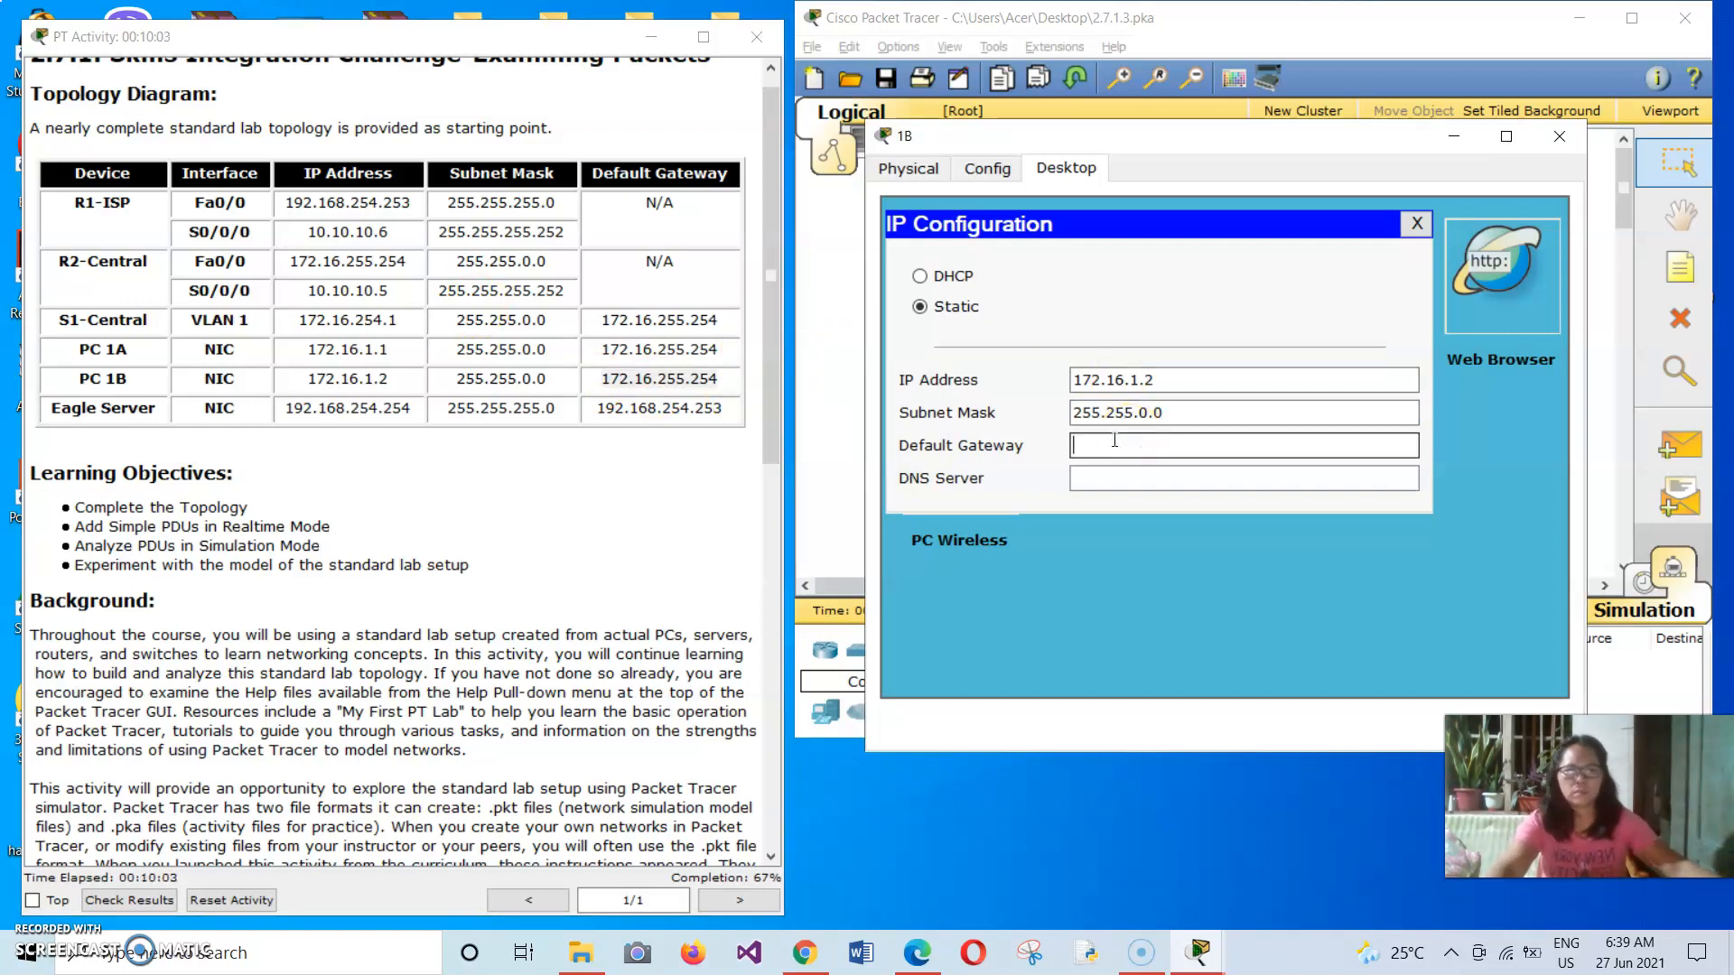
pyautogui.write('172.16.255.254')
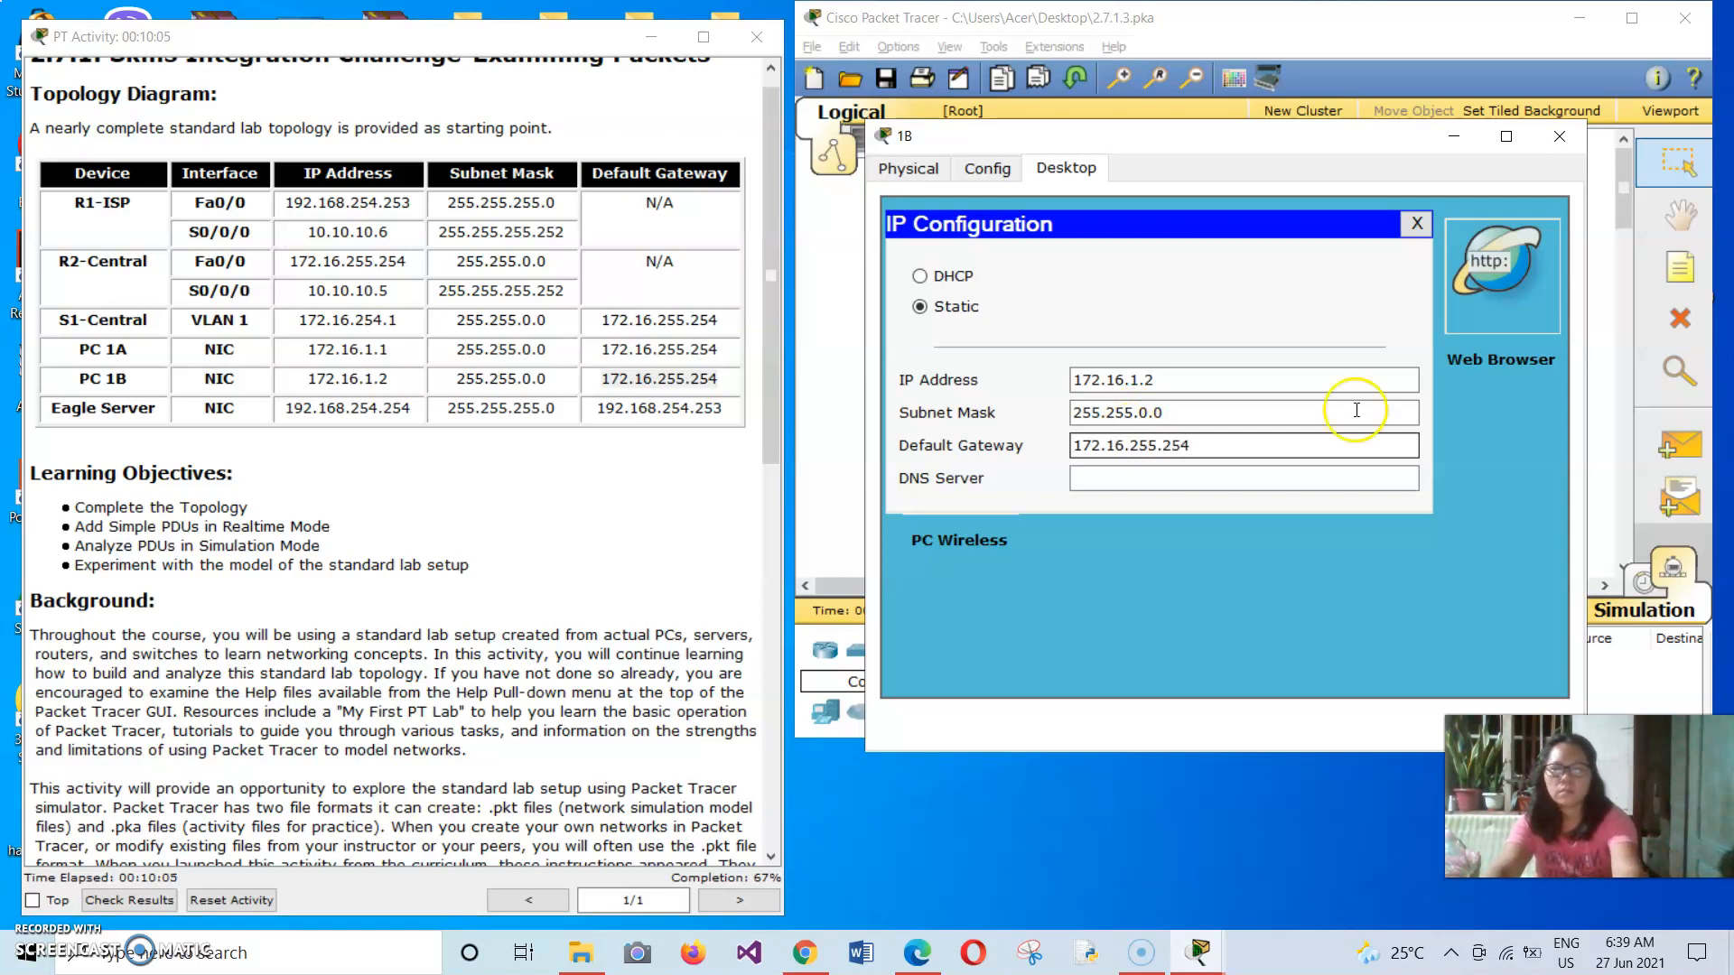
# Set PC 1B's DNS server to 192.168.254.254, copied from the Task 1 instructions, and close the PC's configuration window.
pyautogui.click(1211, 470)
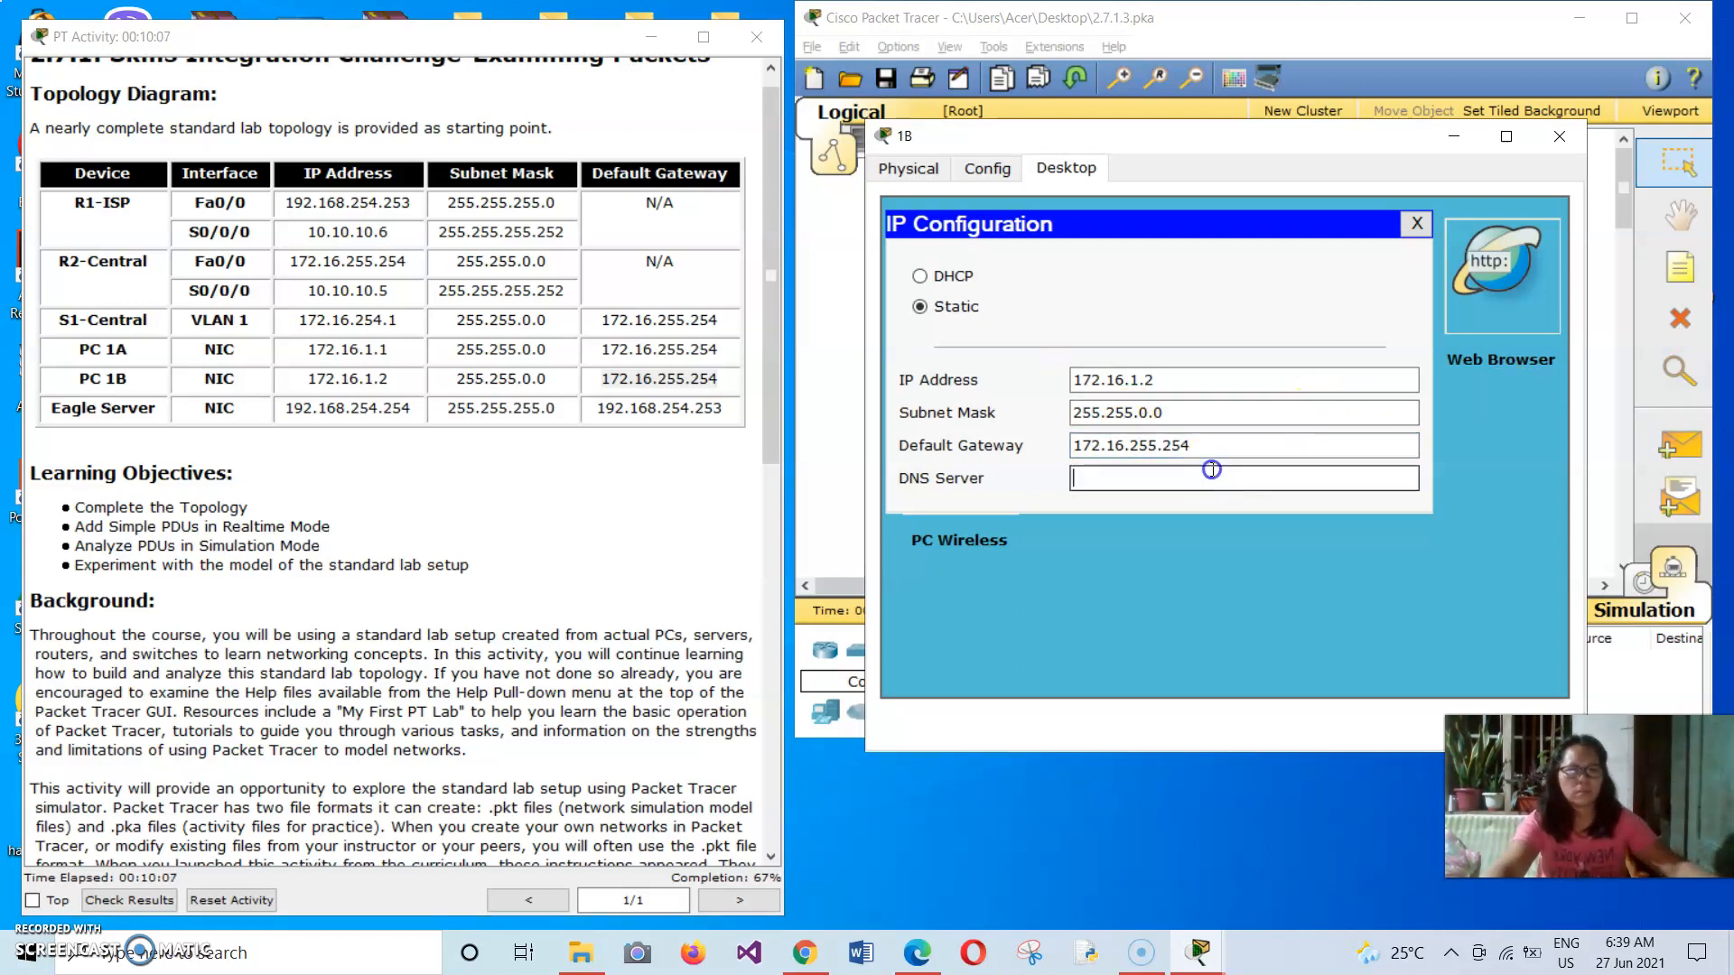
pyautogui.click(720, 354)
pyautogui.moveTo(768, 303); pyautogui.dragTo(677, 591)
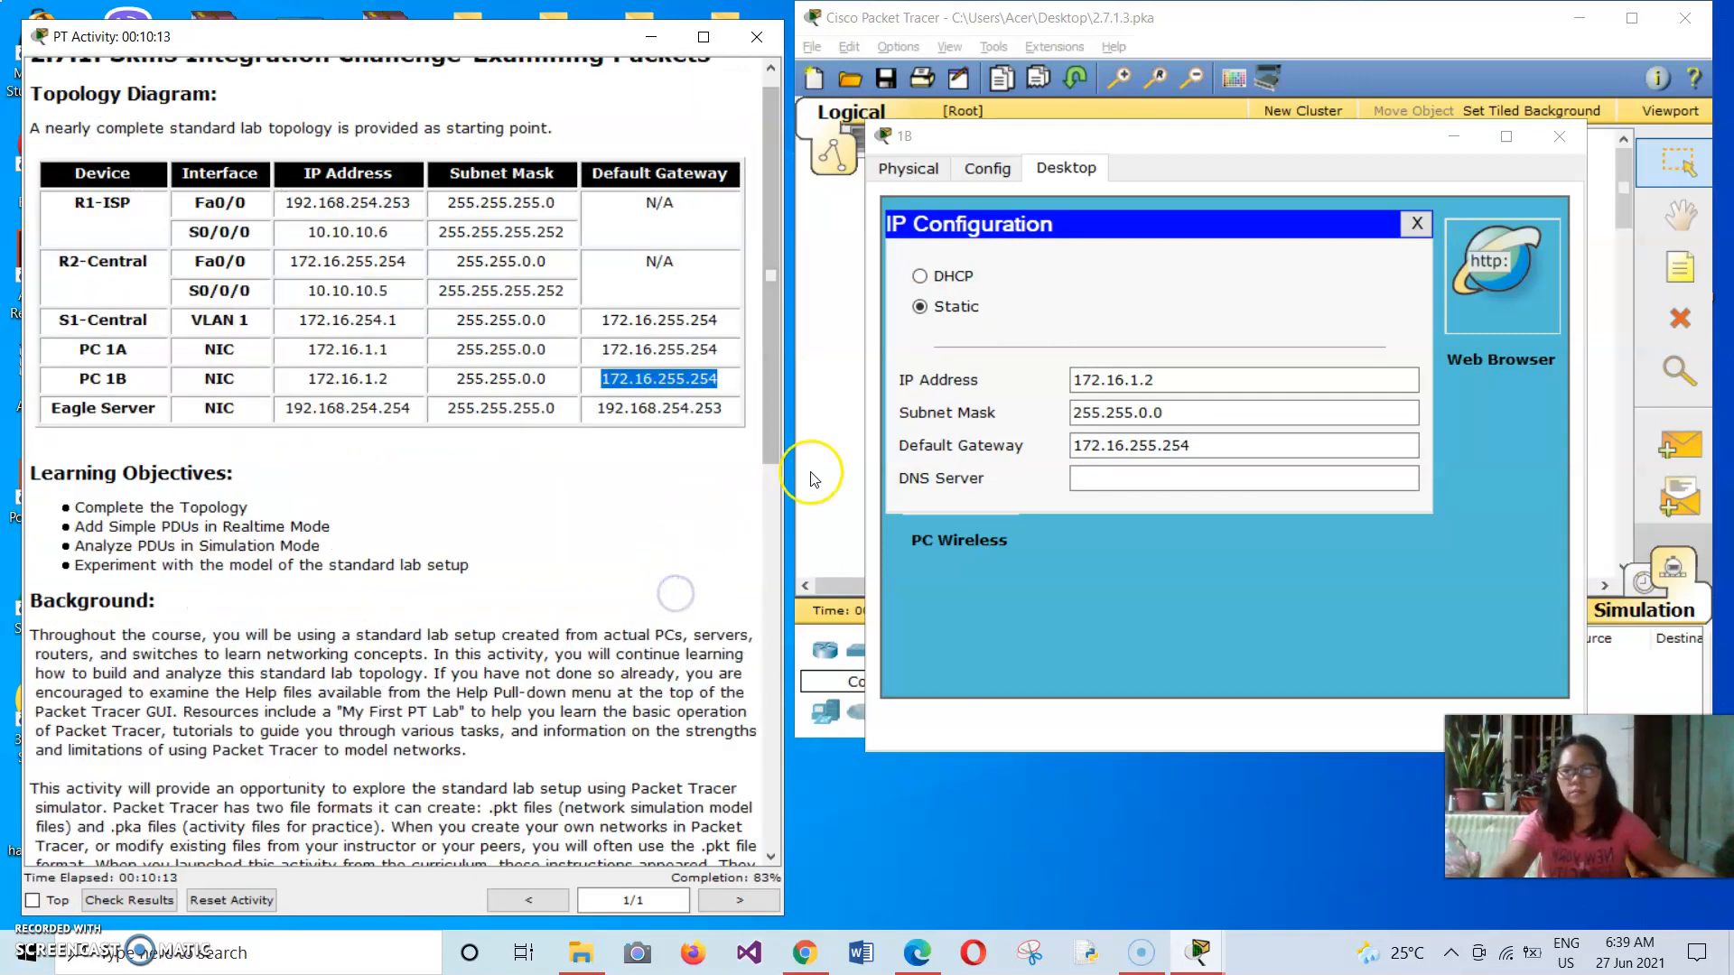
pyautogui.moveTo(768, 454); pyautogui.dragTo(710, 844)
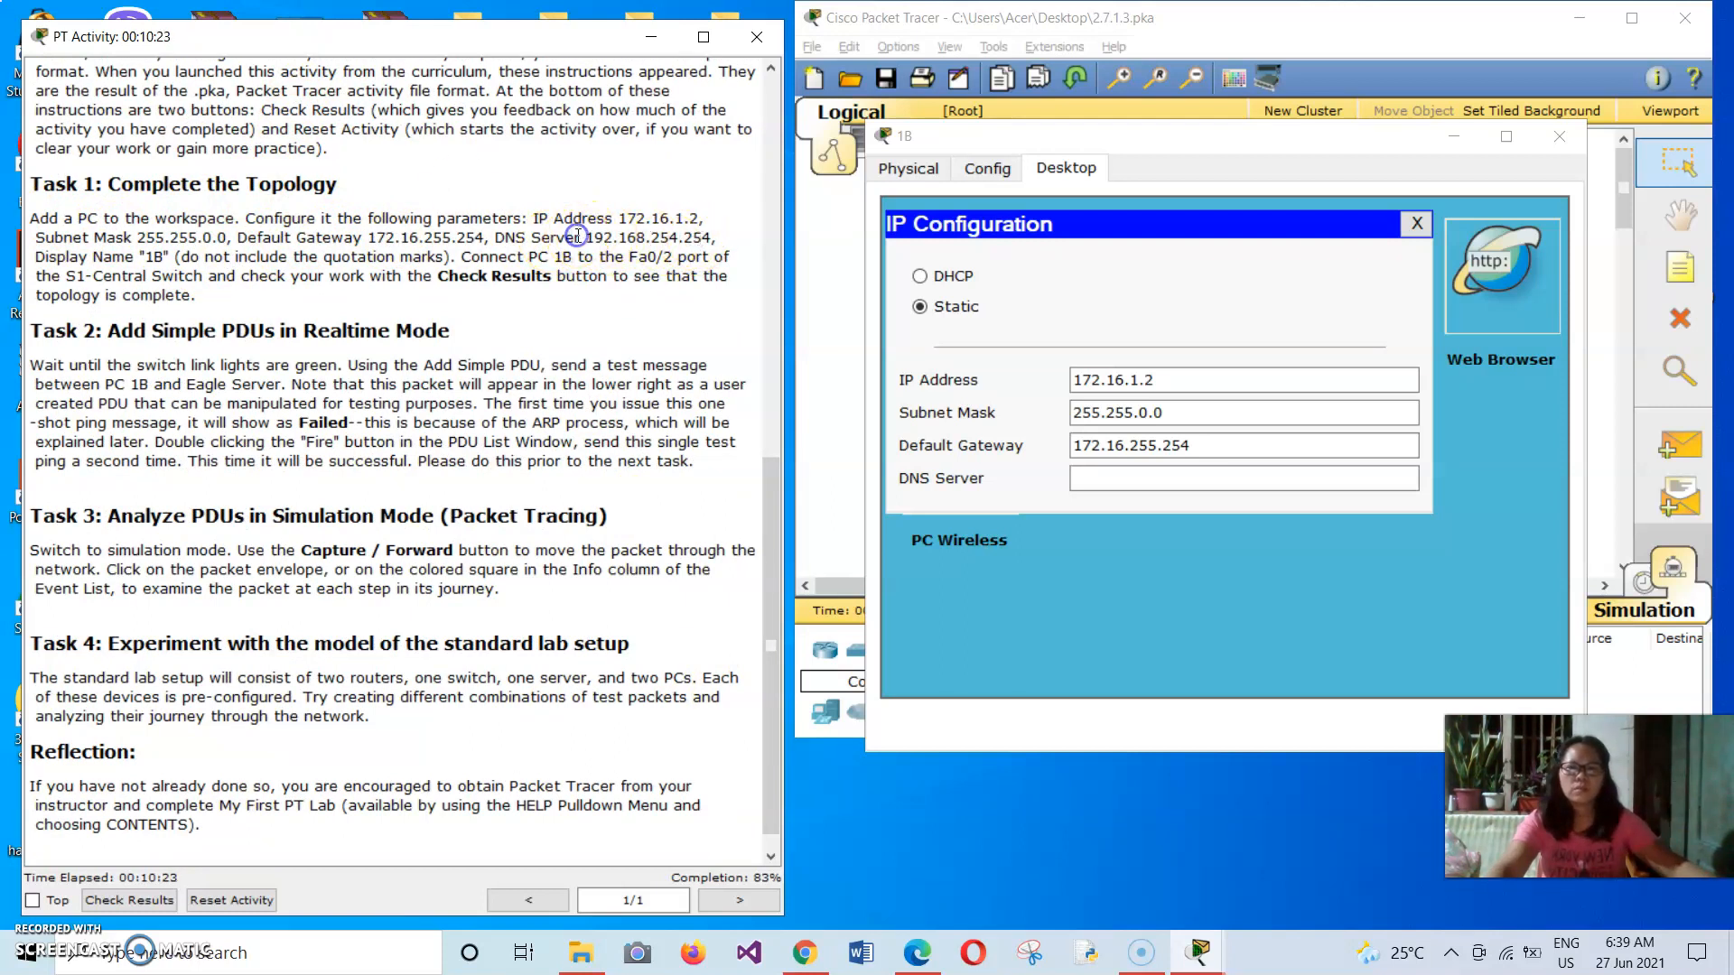
pyautogui.moveTo(587, 237); pyautogui.dragTo(661, 240)
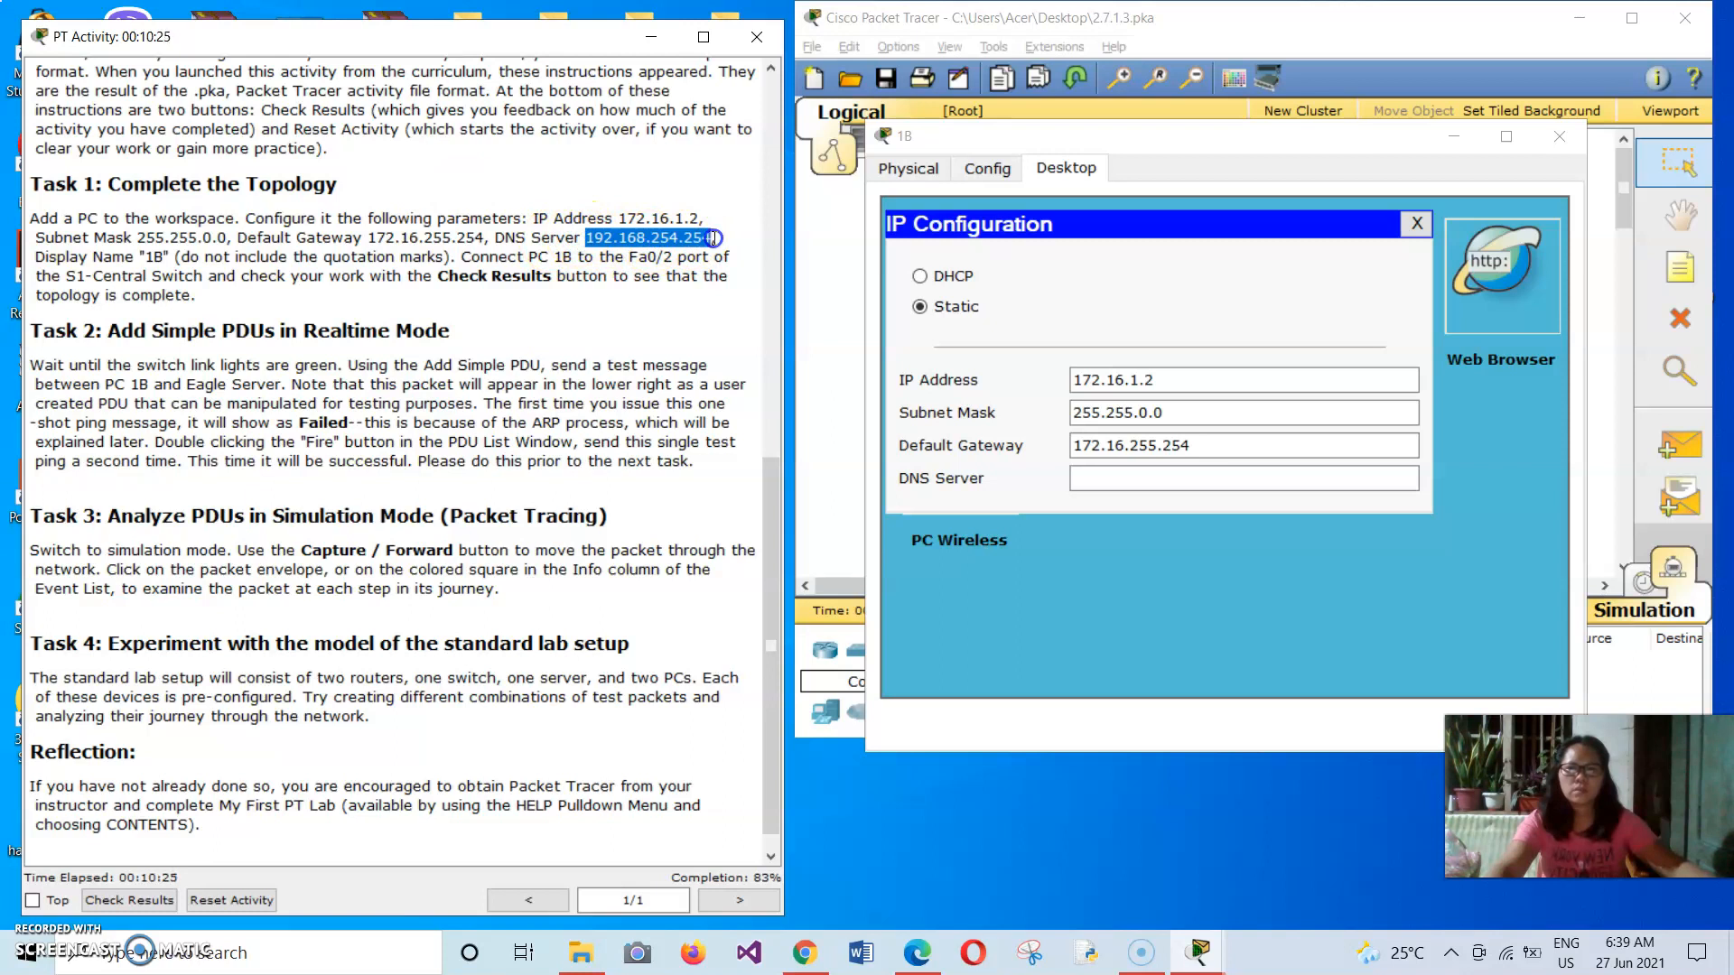
pyautogui.click(728, 286)
pyautogui.click(1060, 275)
pyautogui.click(1112, 477)
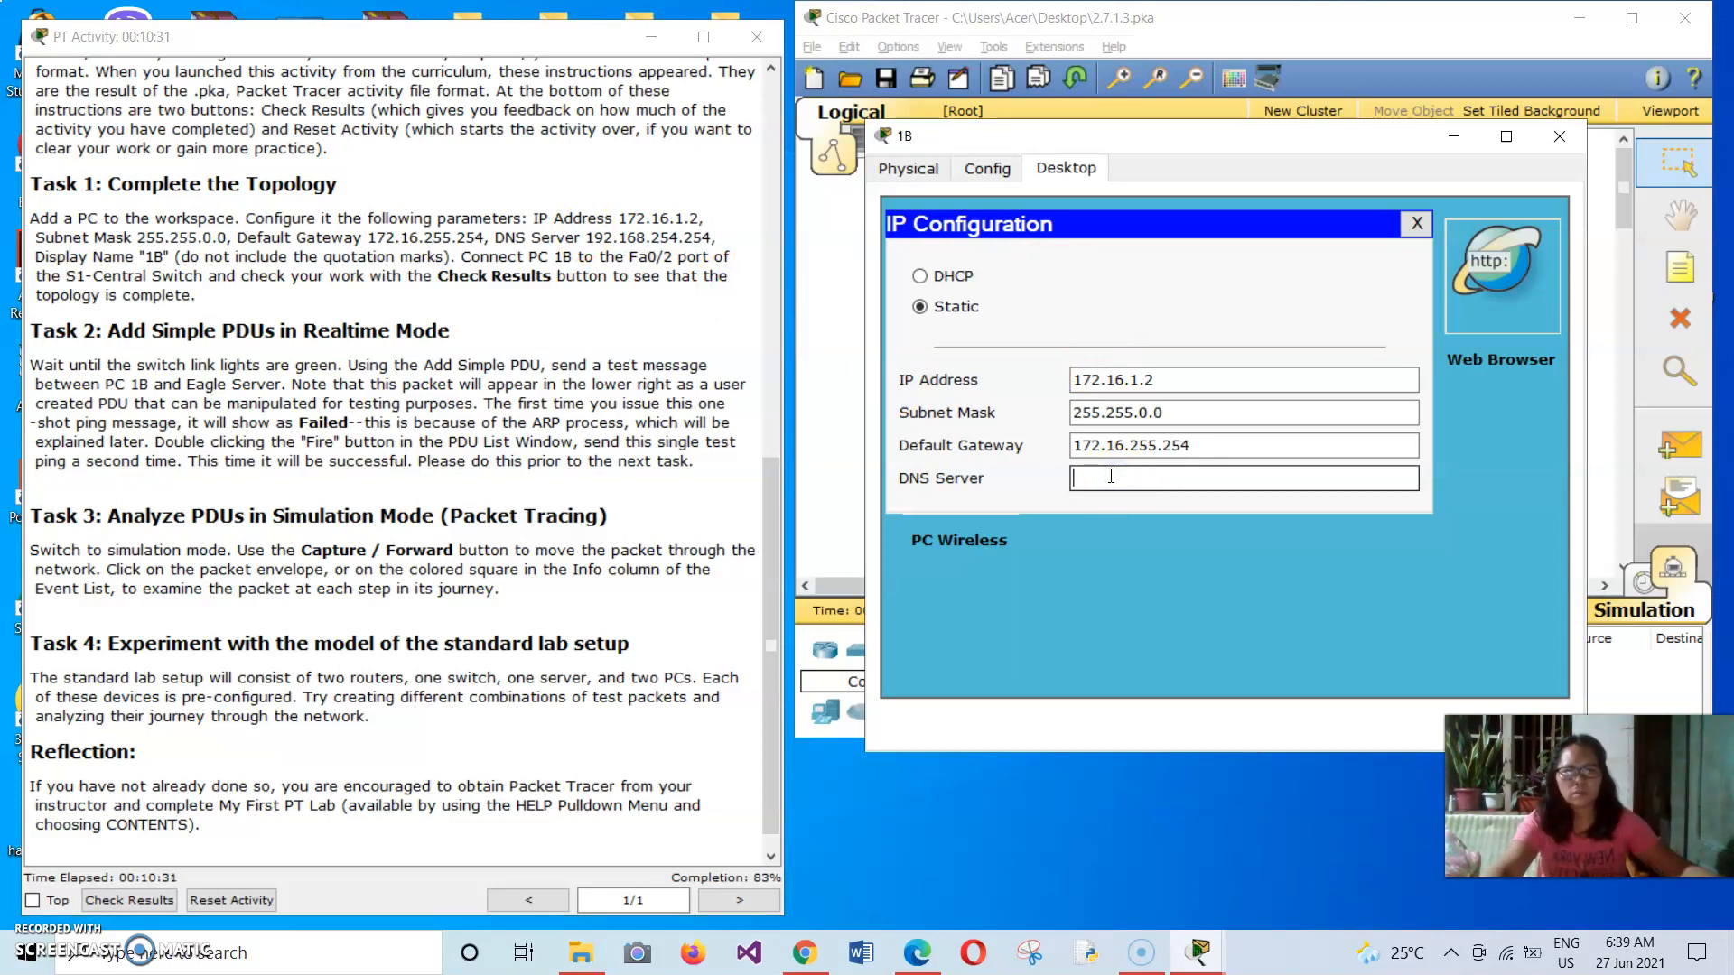
pyautogui.click(1285, 334)
pyautogui.click(1417, 223)
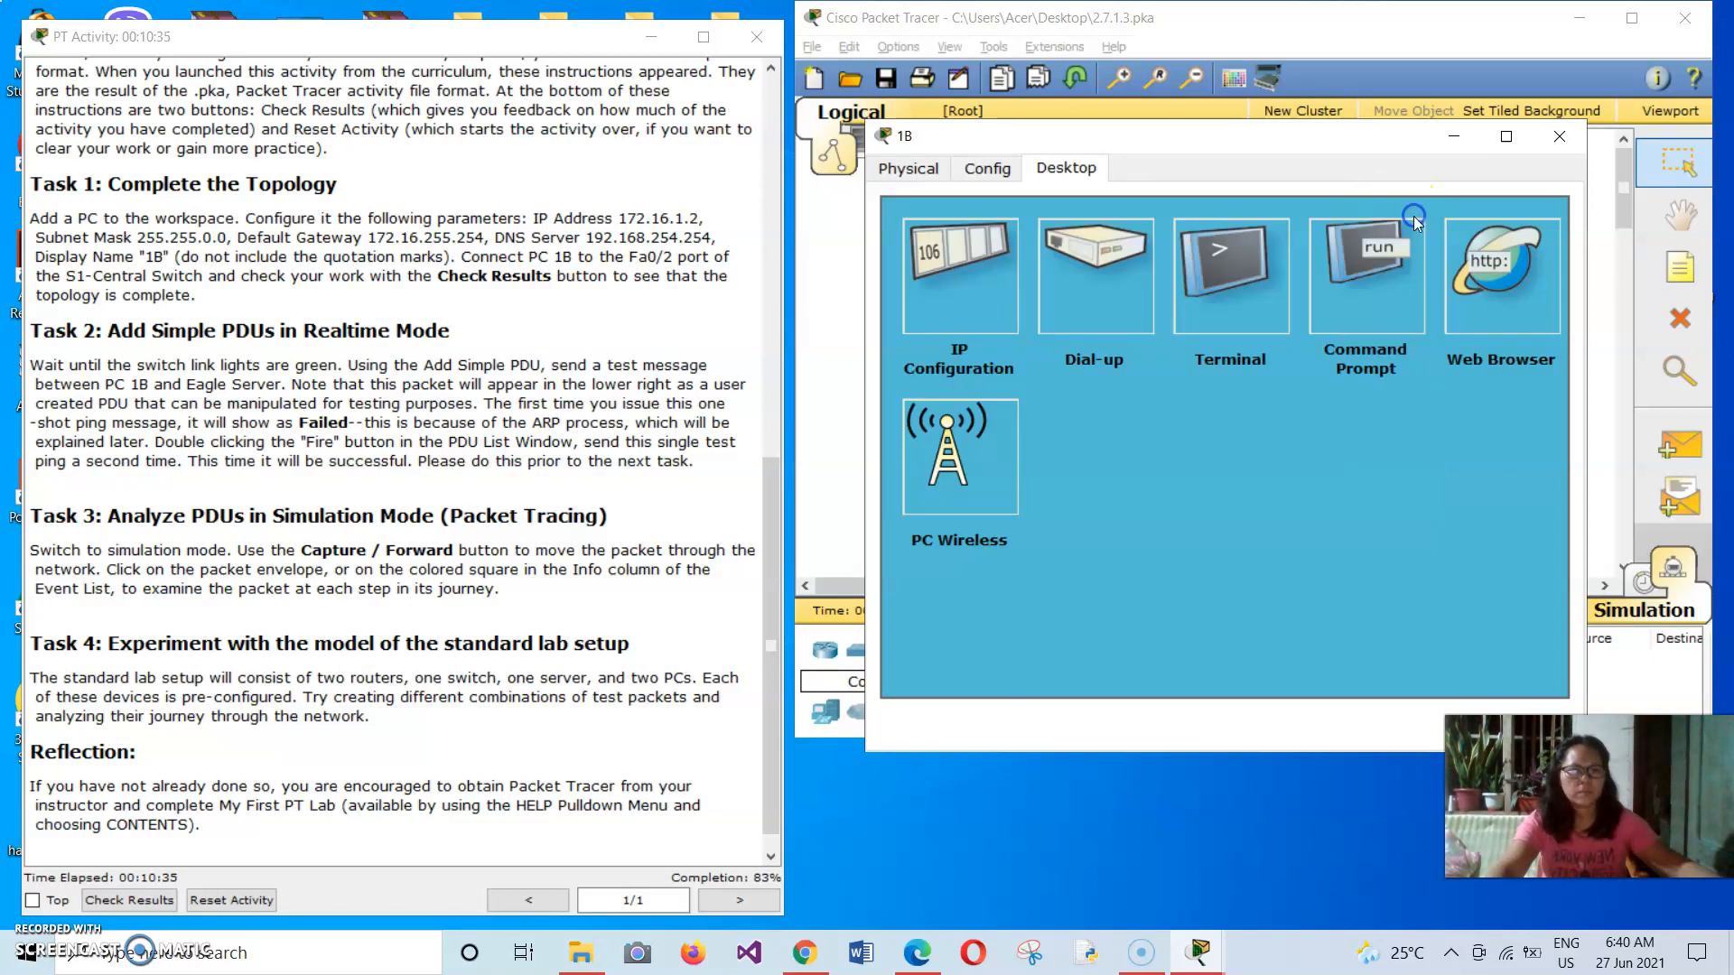
pyautogui.click(1548, 141)
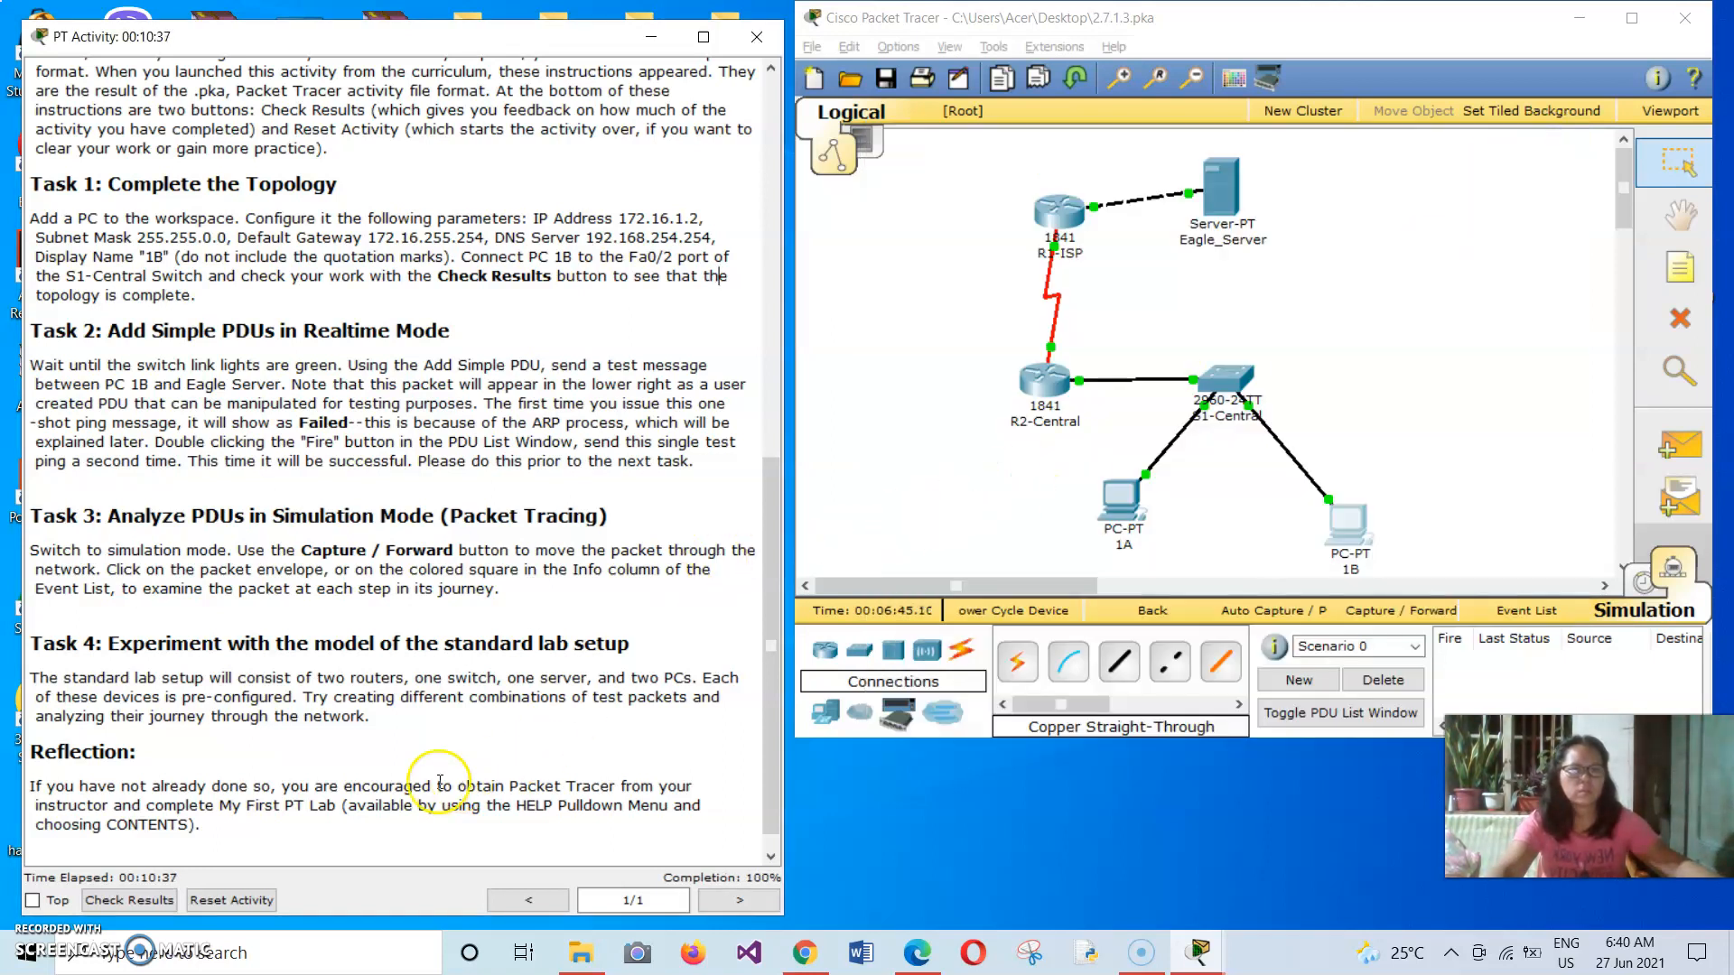
# Check the activity results and review the assessment items for PC 1B.
pyautogui.click(128, 912)
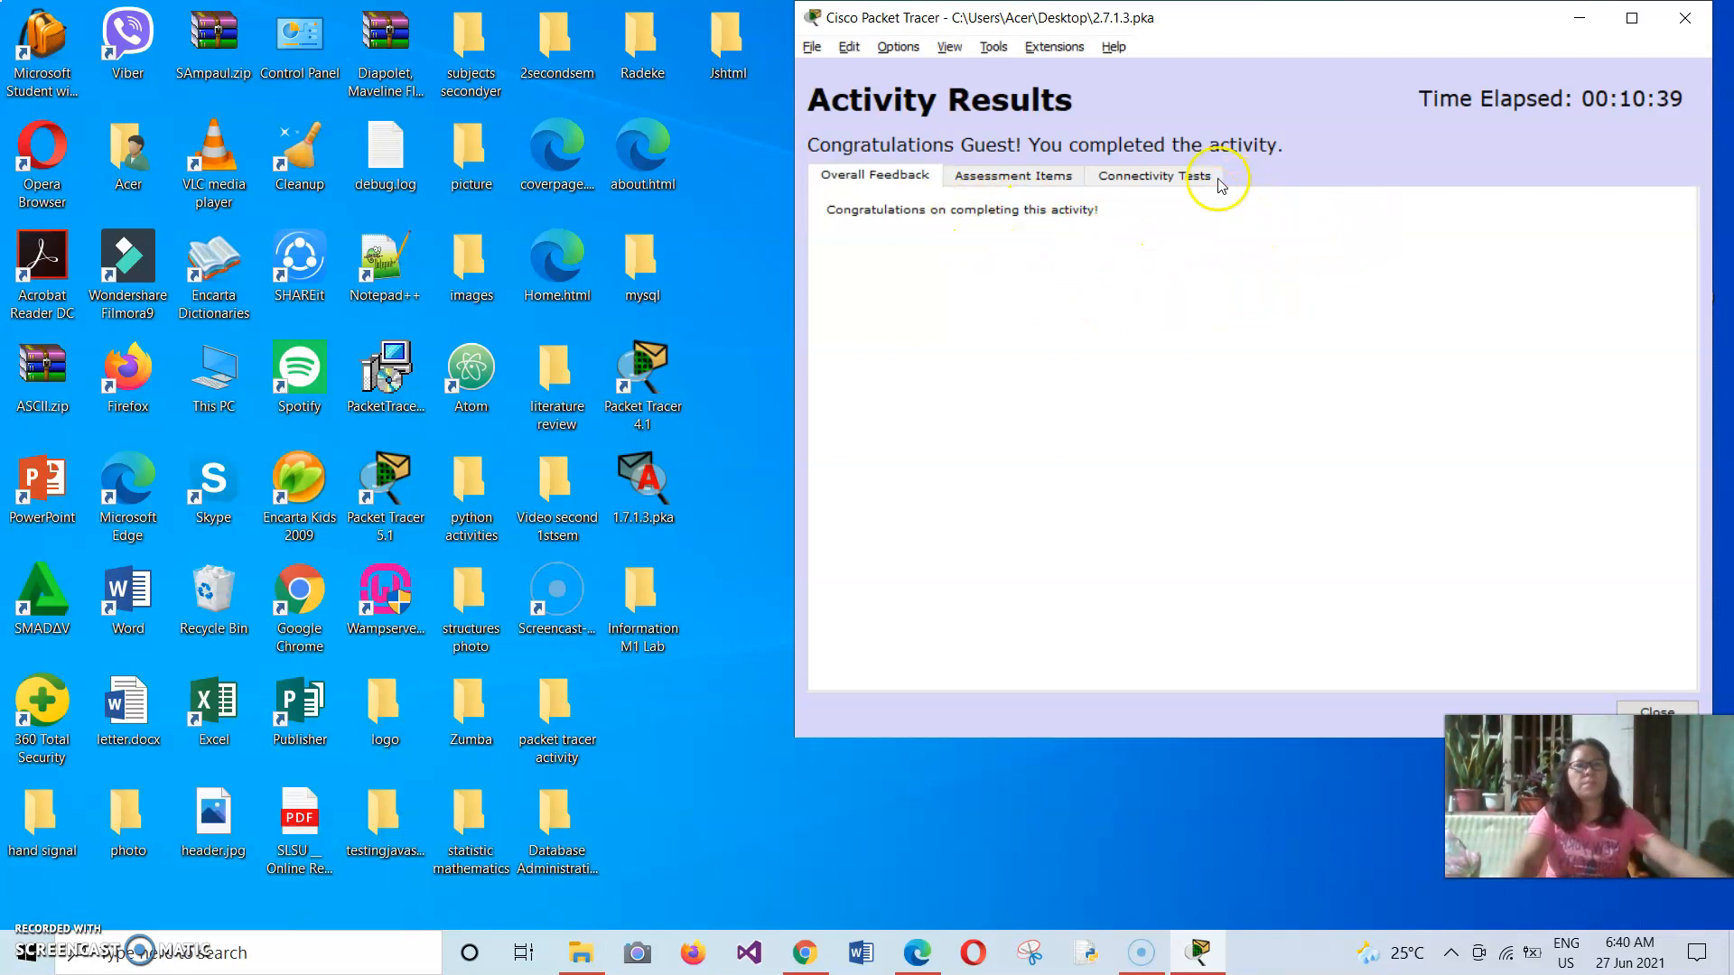
pyautogui.click(1015, 176)
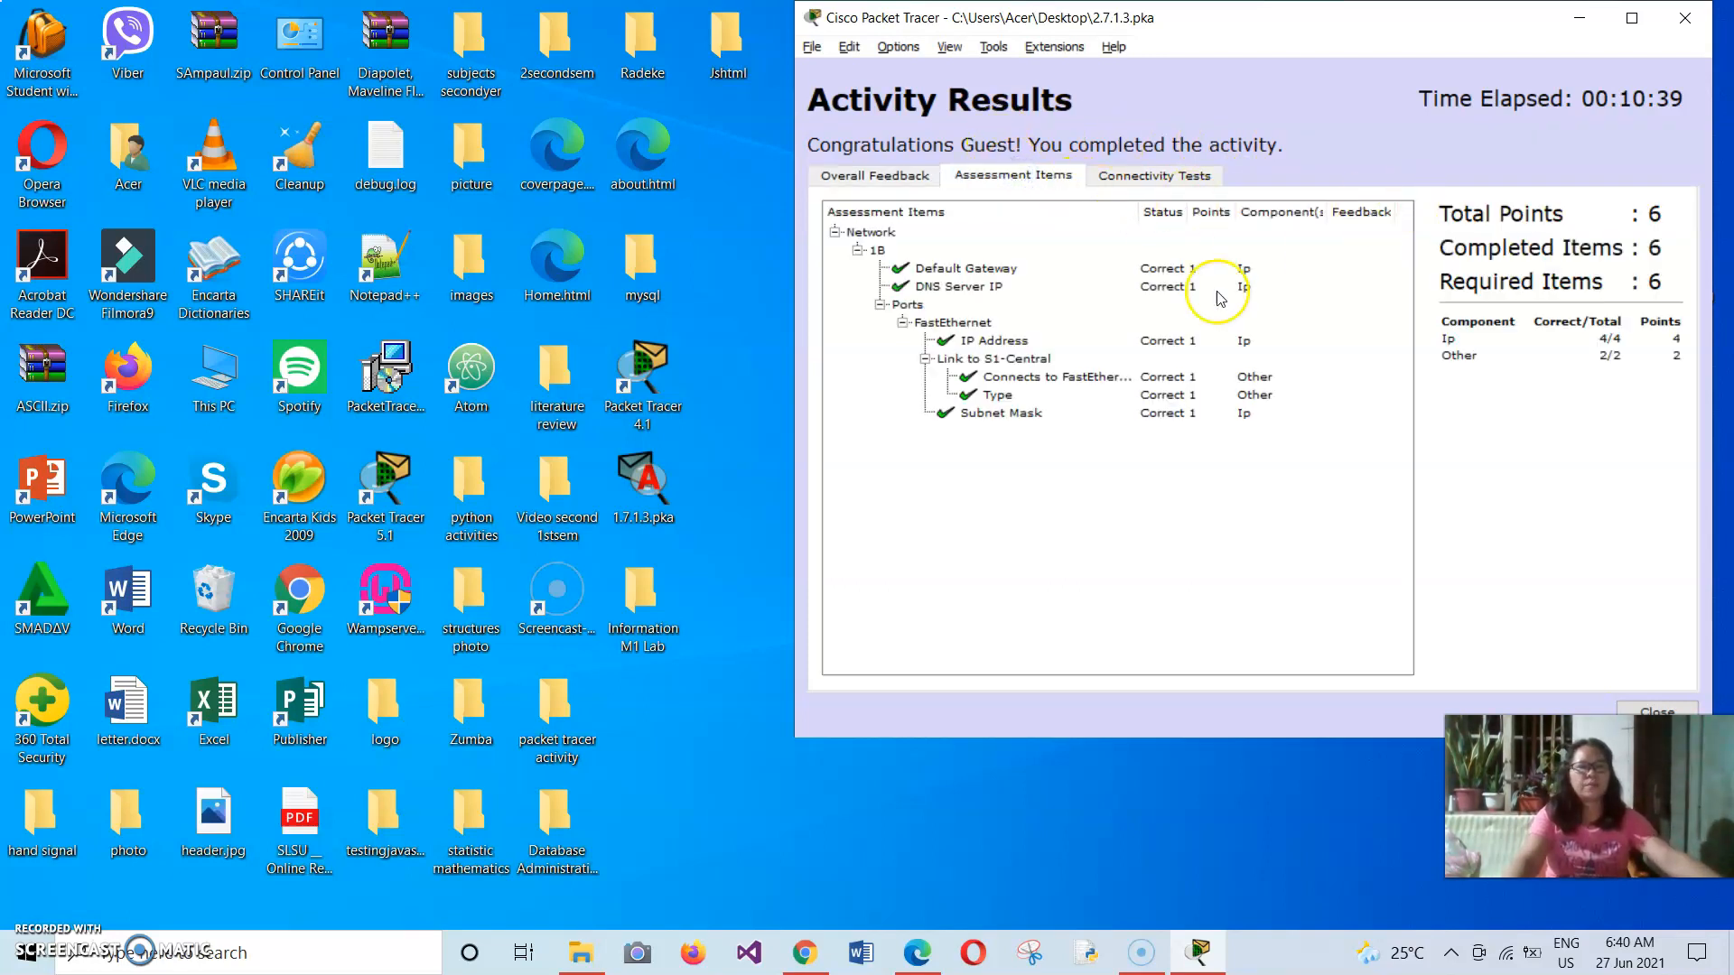